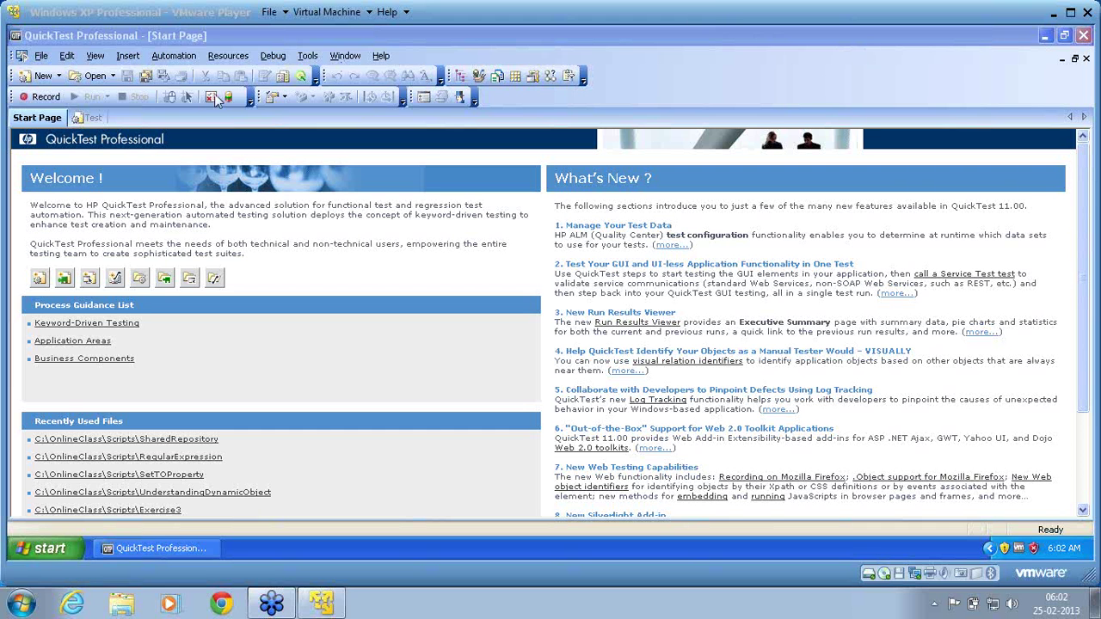
Show the blank test's Action1 script in Expert View and bring up the Resources menu.
left_click(98, 118)
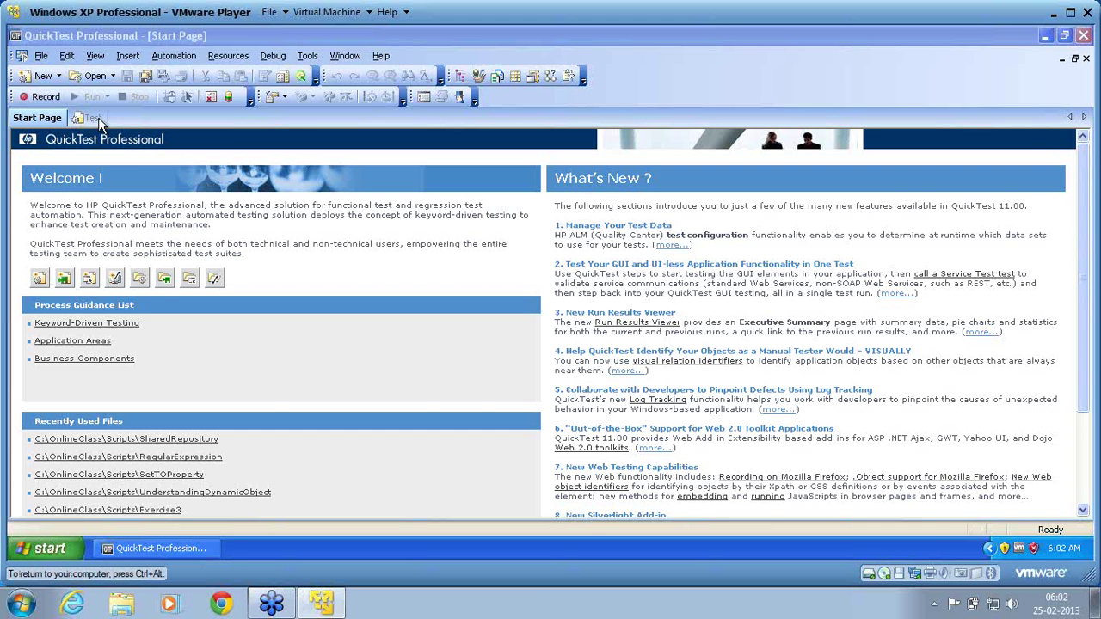
left_click(98, 118)
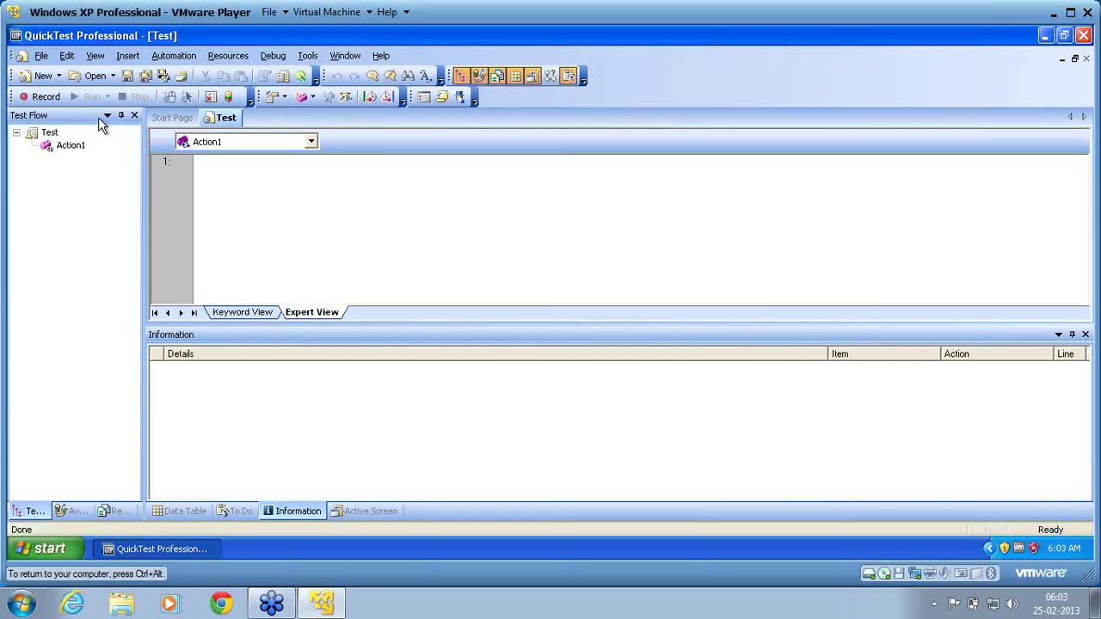
left_click(231, 60)
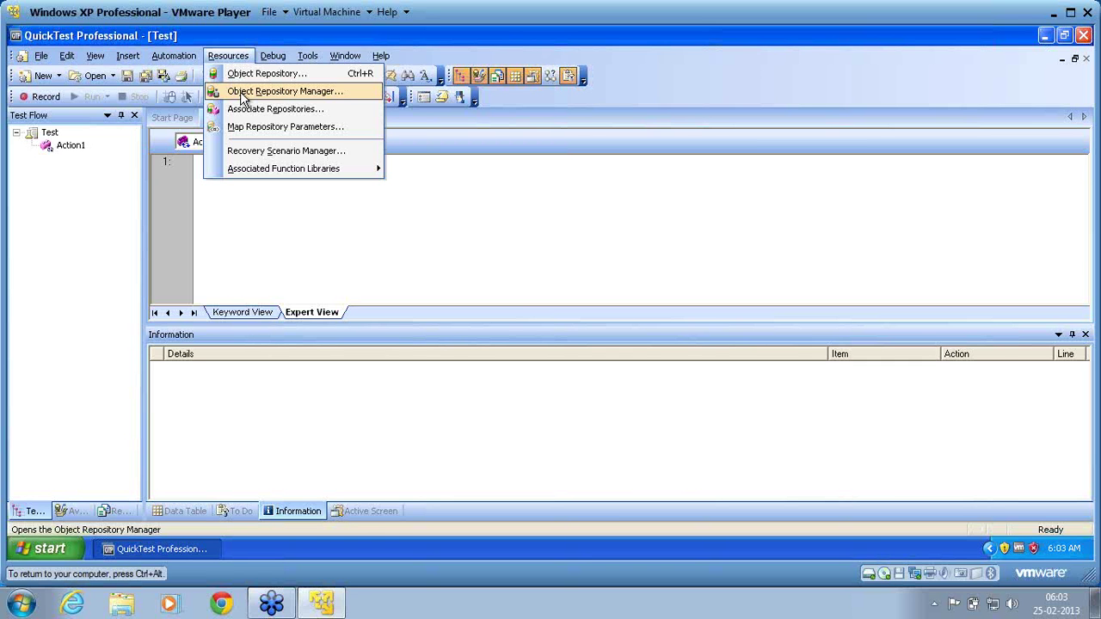
left_click(242, 98)
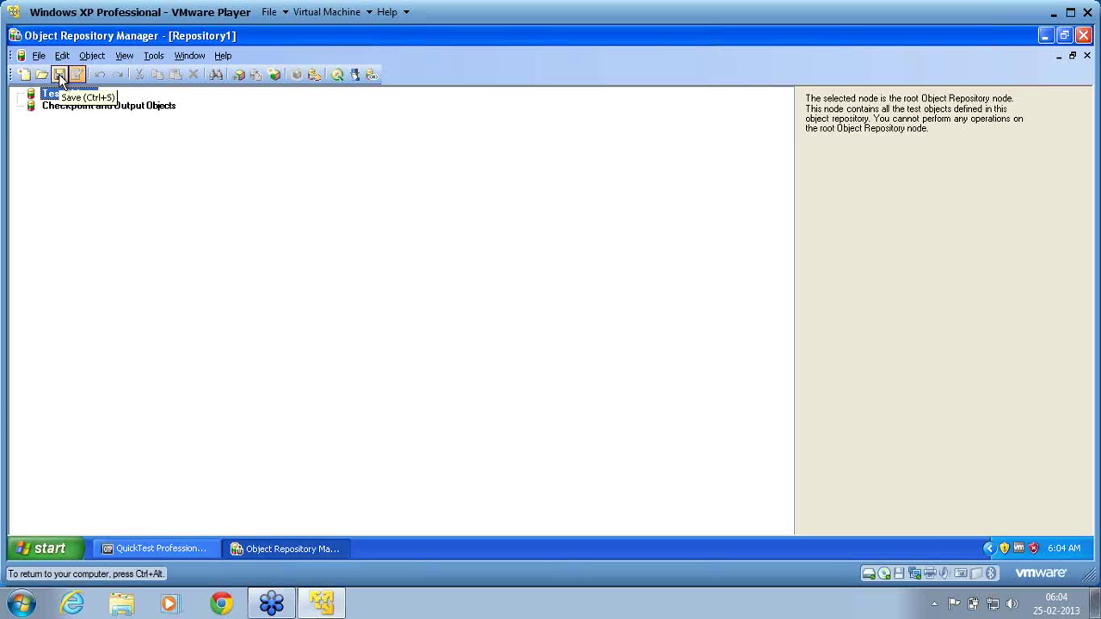
left_click(38, 56)
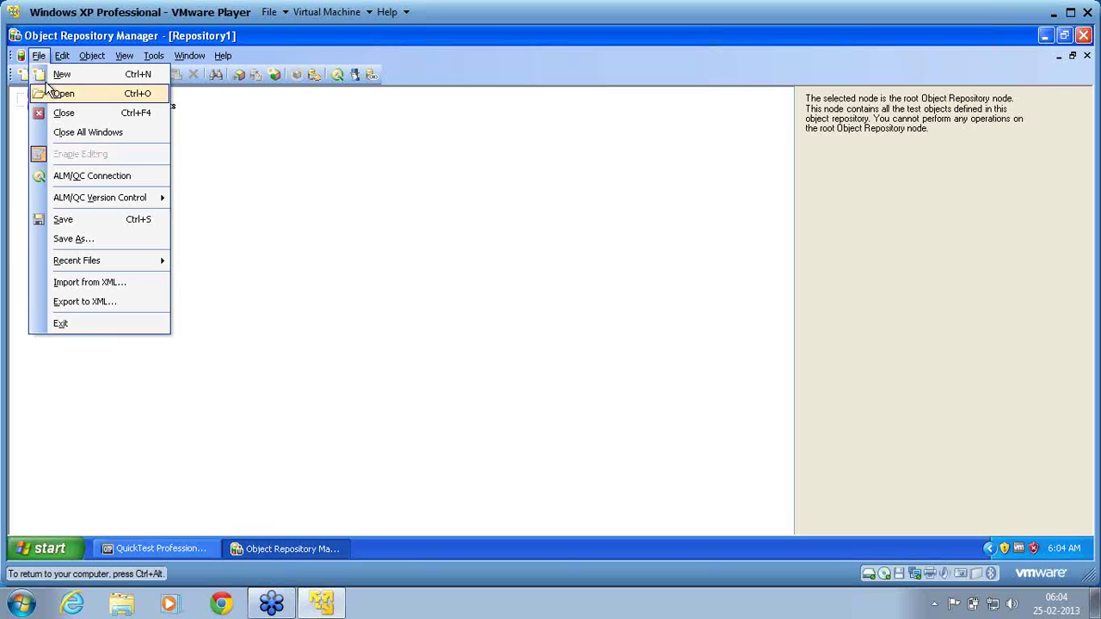
left_click(95, 134)
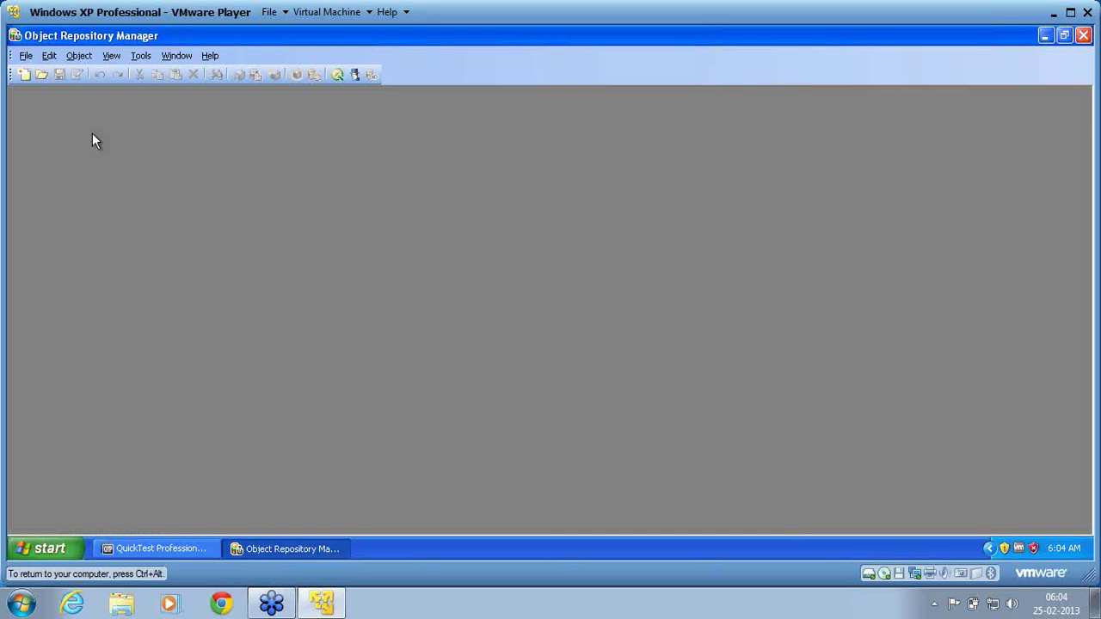
left_click(26, 55)
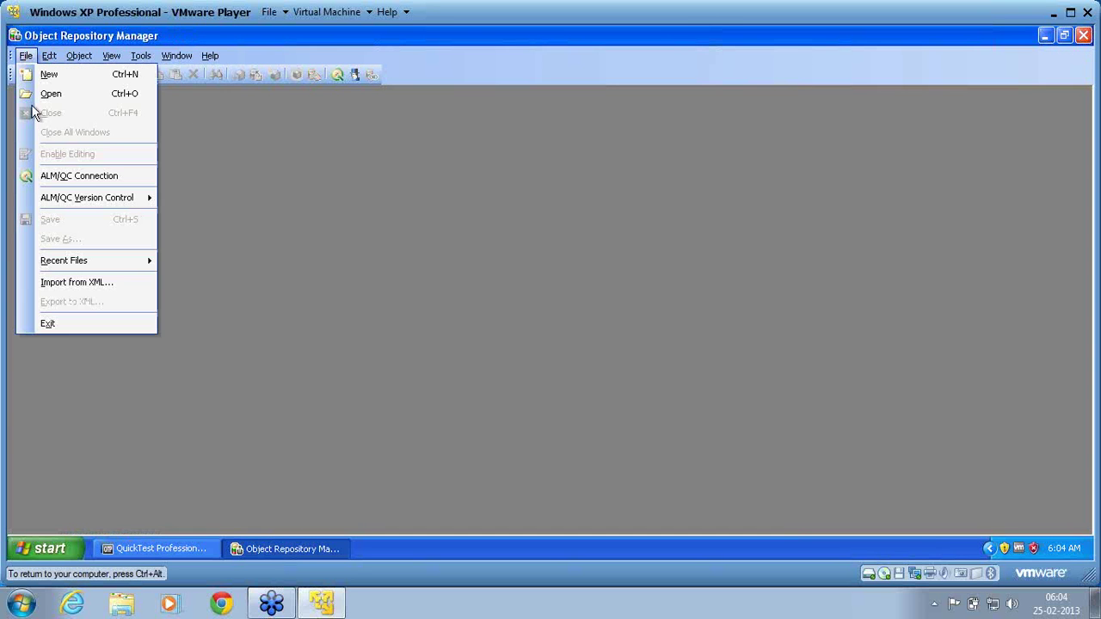
left_click(63, 323)
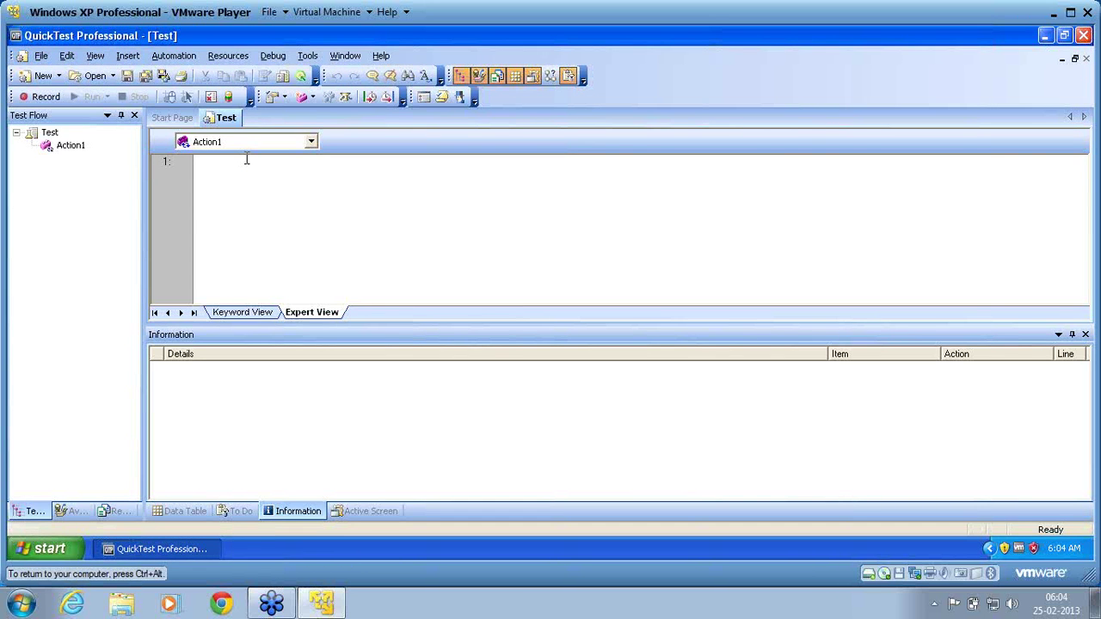
left_click(216, 57)
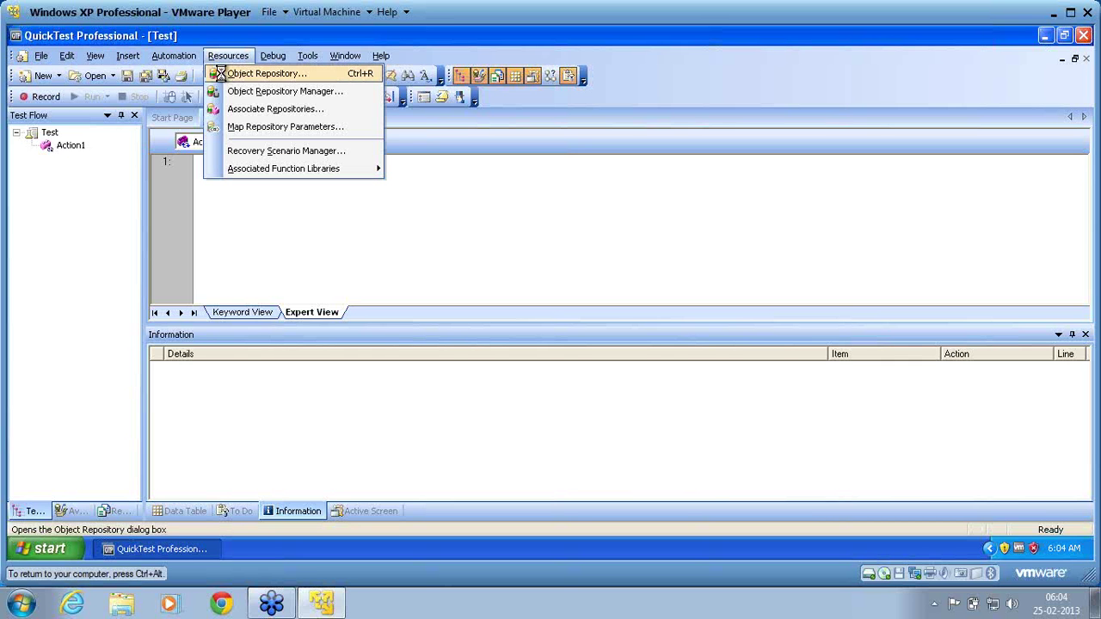
left_click(222, 75)
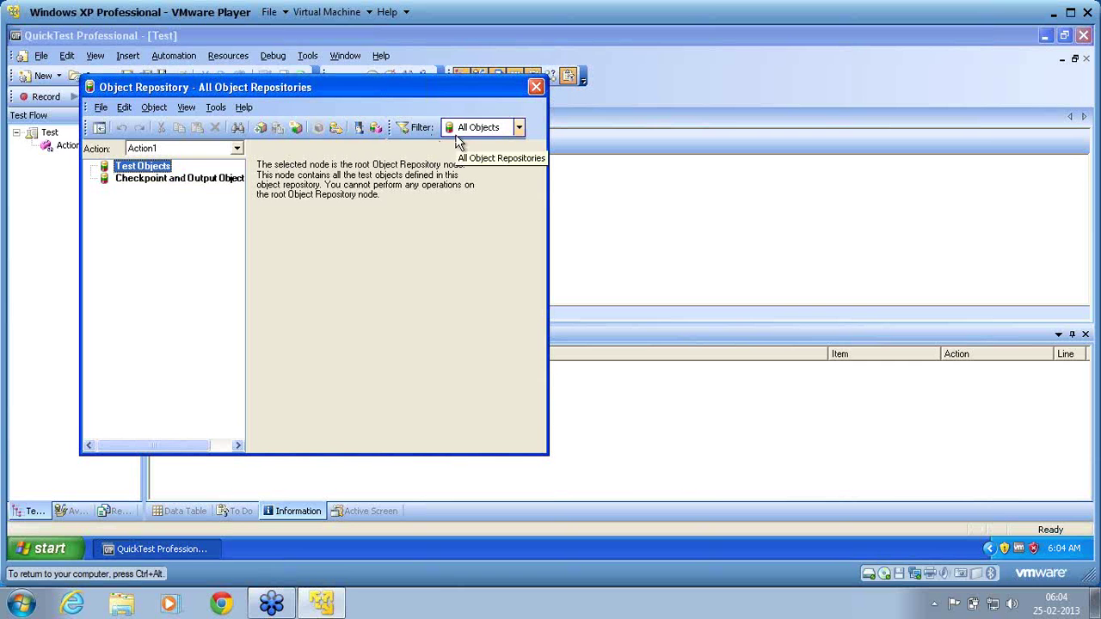
left_click(536, 87)
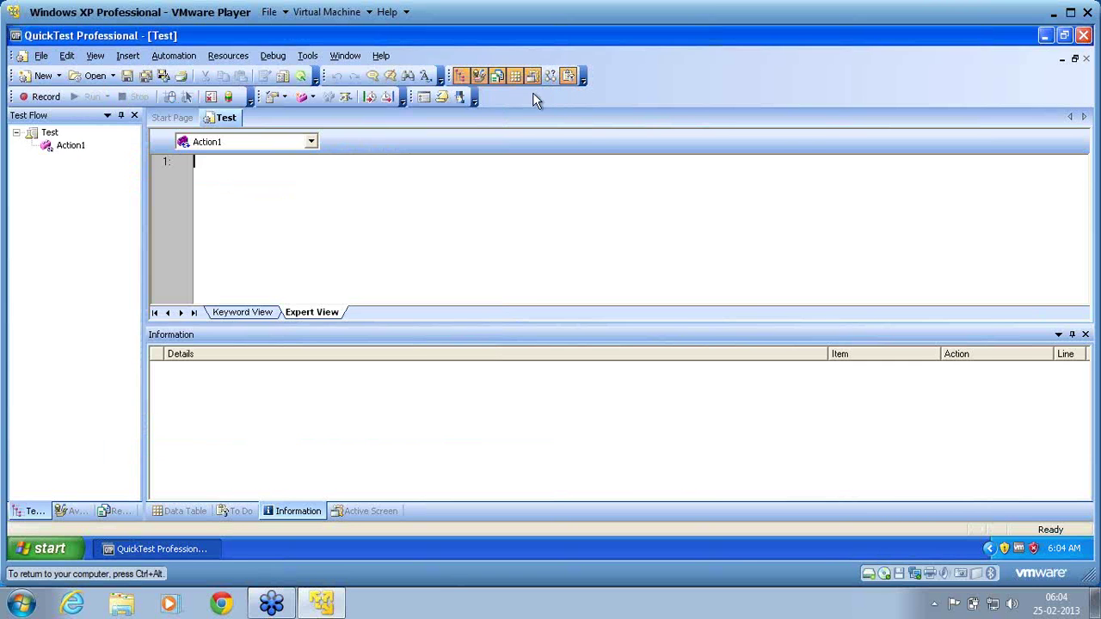
left_click(246, 56)
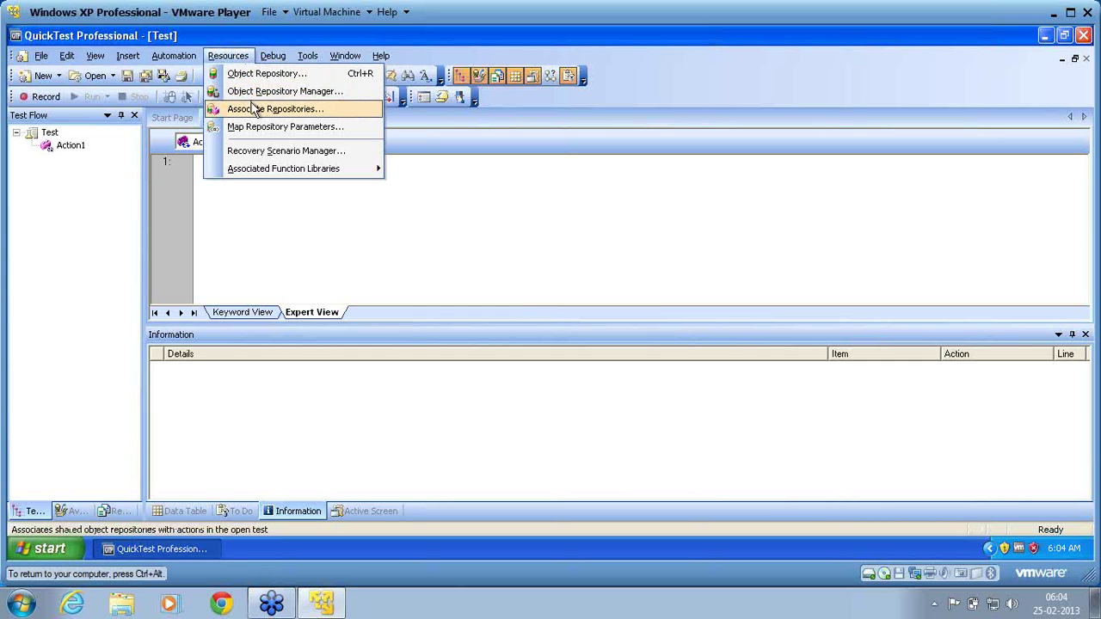
left_click(70, 151)
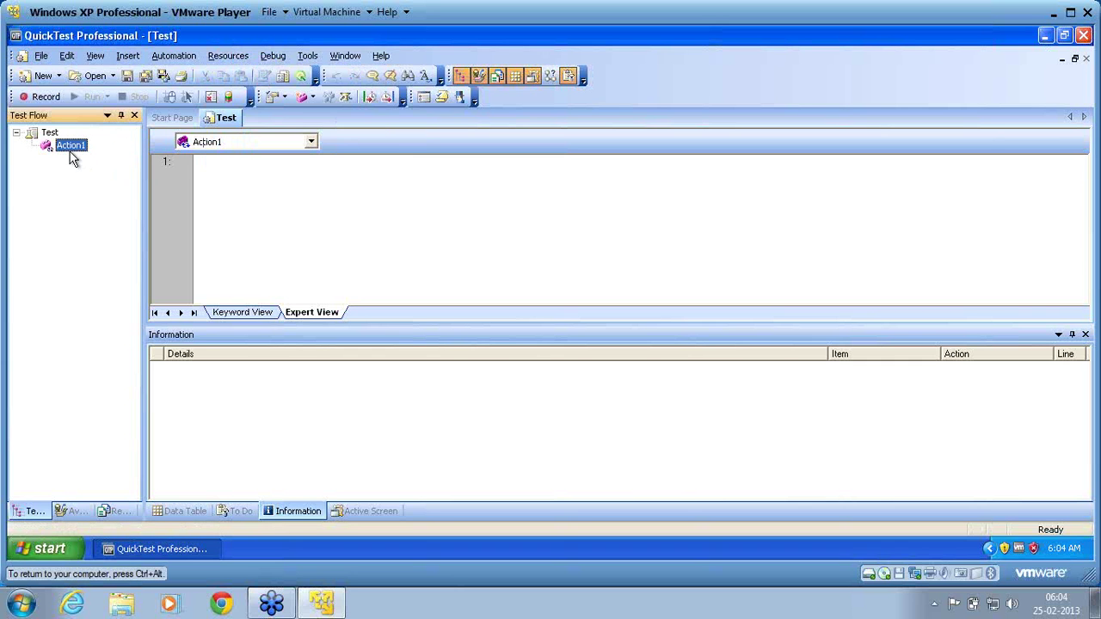
Check Action1's Associated Repositories in Action Properties, close it unchanged, then bring up the Start menu.
right_click(69, 152)
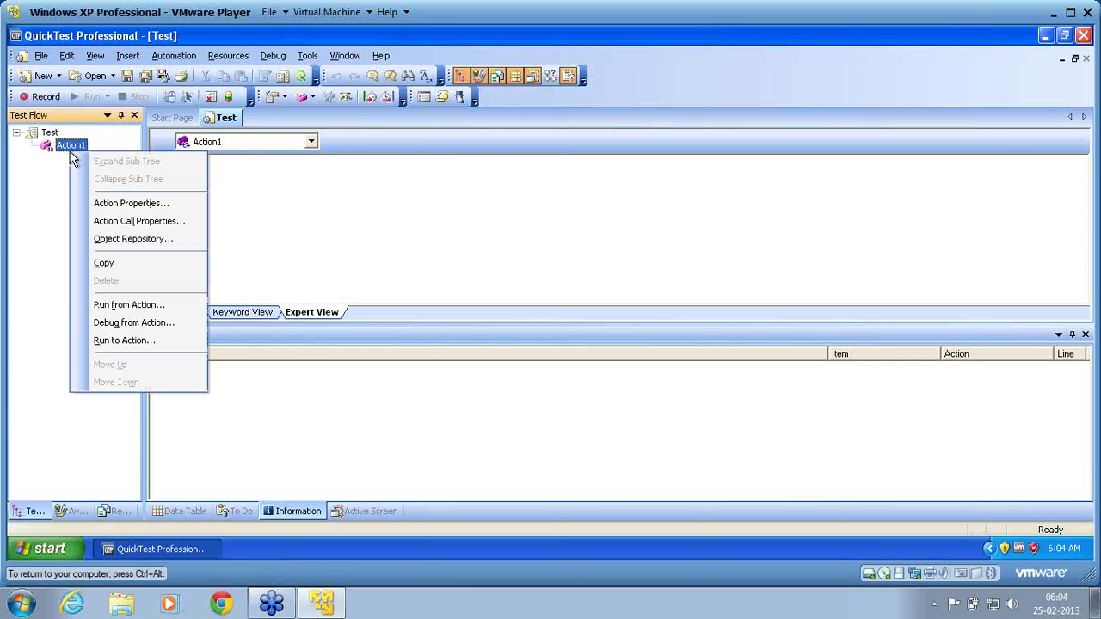
left_click(99, 203)
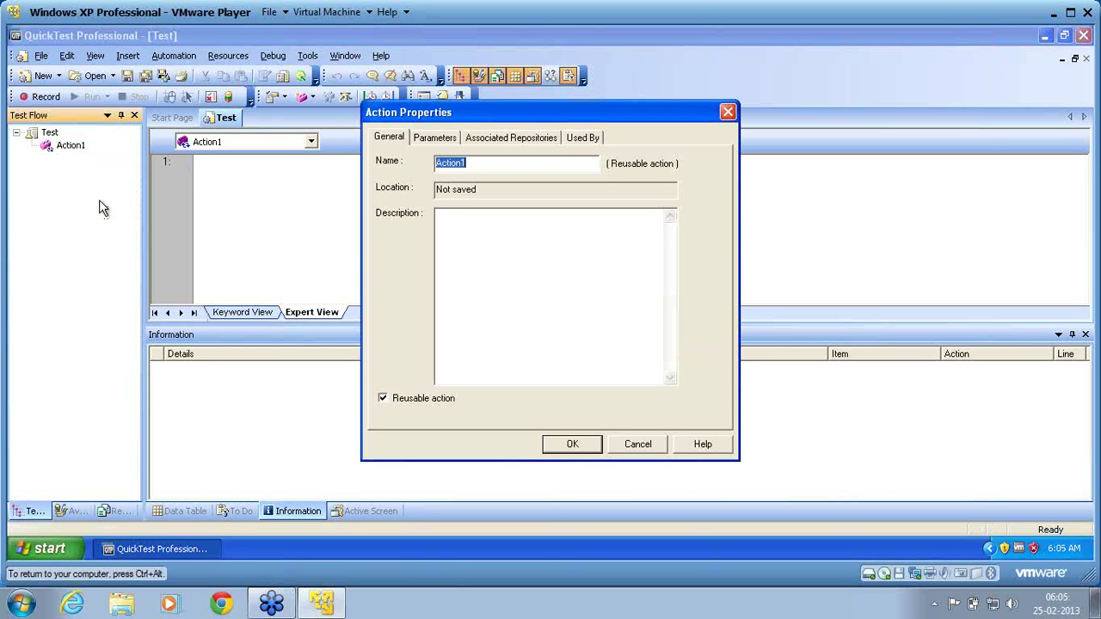
left_click(521, 138)
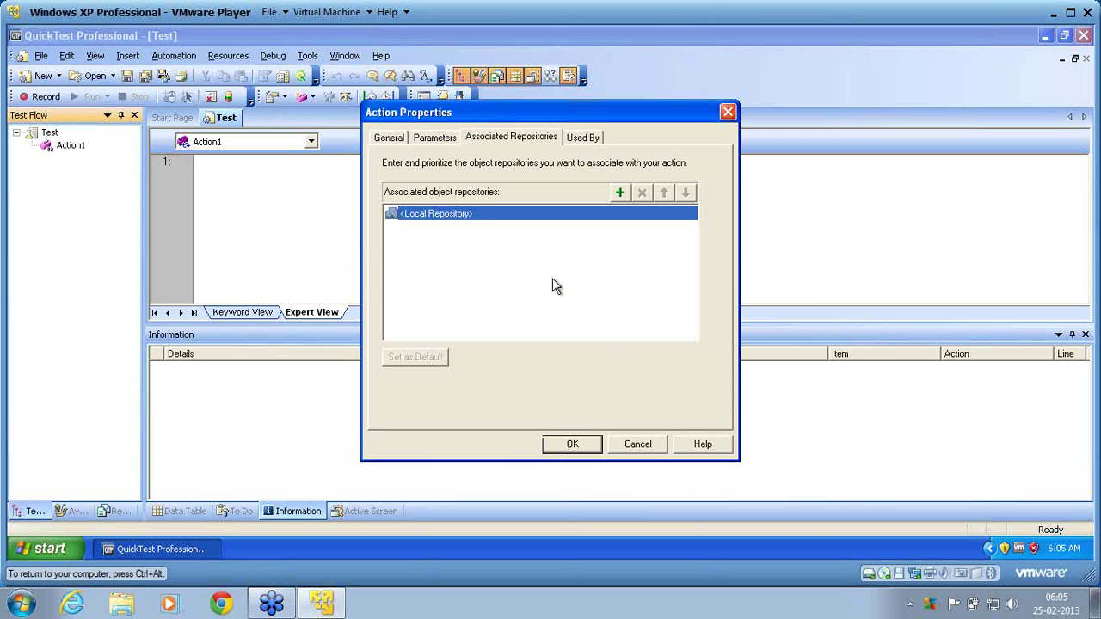
left_click(572, 445)
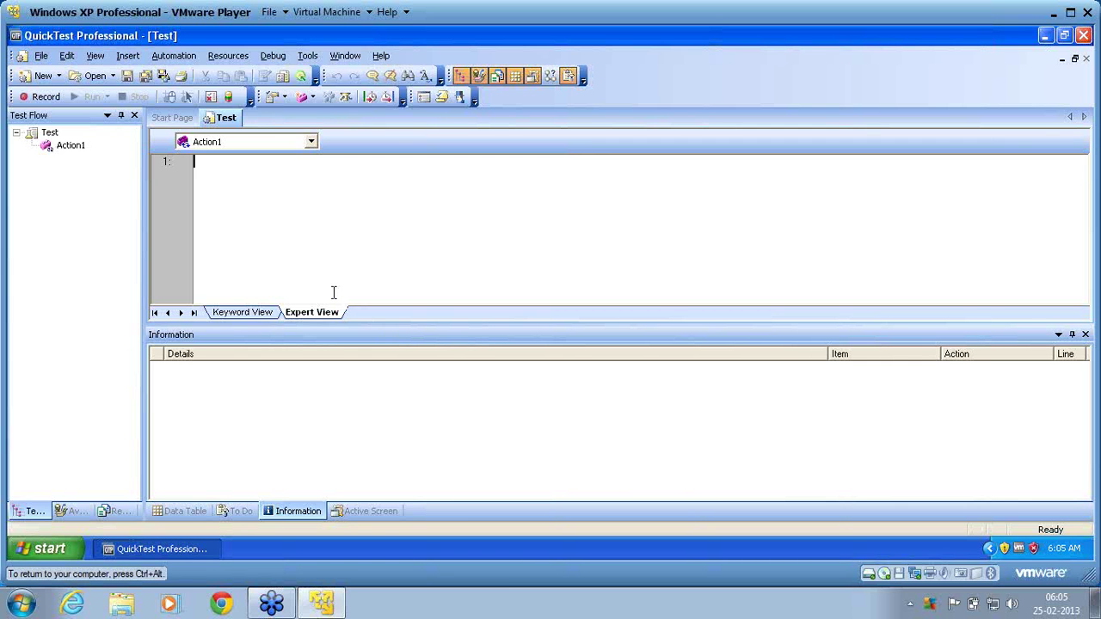
left_click(52, 555)
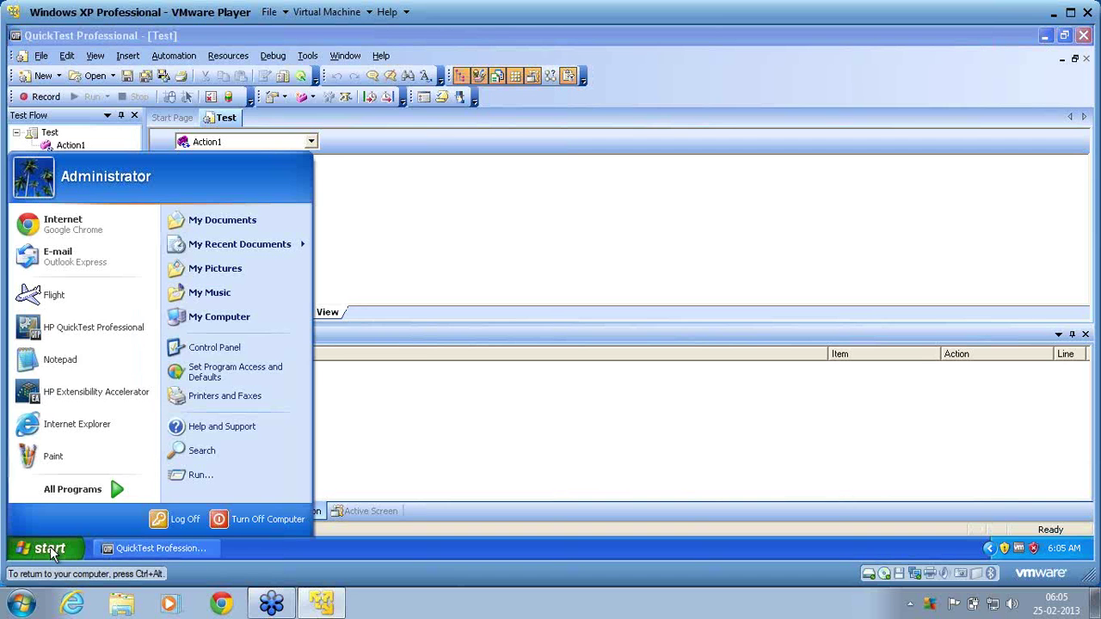
Launch Flight Reservation and log in with the agent name and password.
left_click(92, 304)
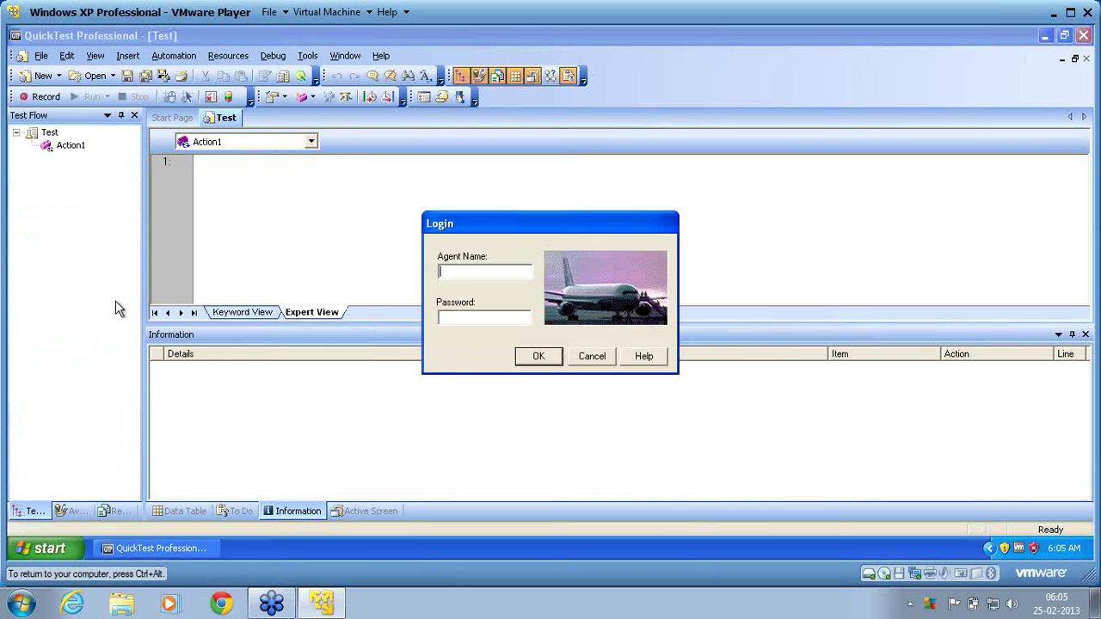
type("John")
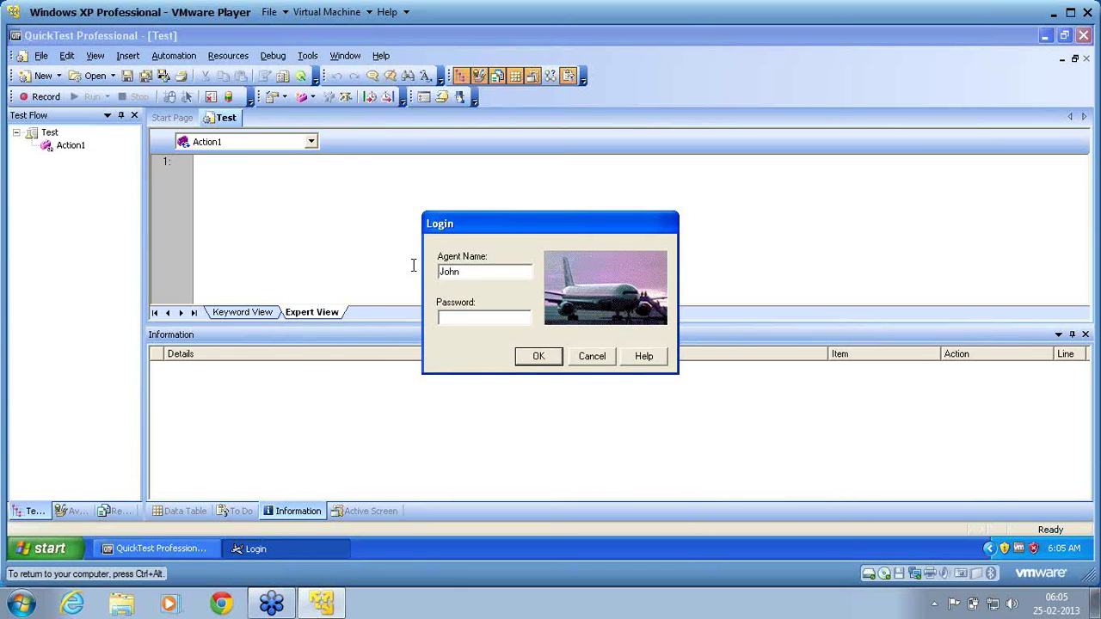
type("mercur")
left_click(535, 358)
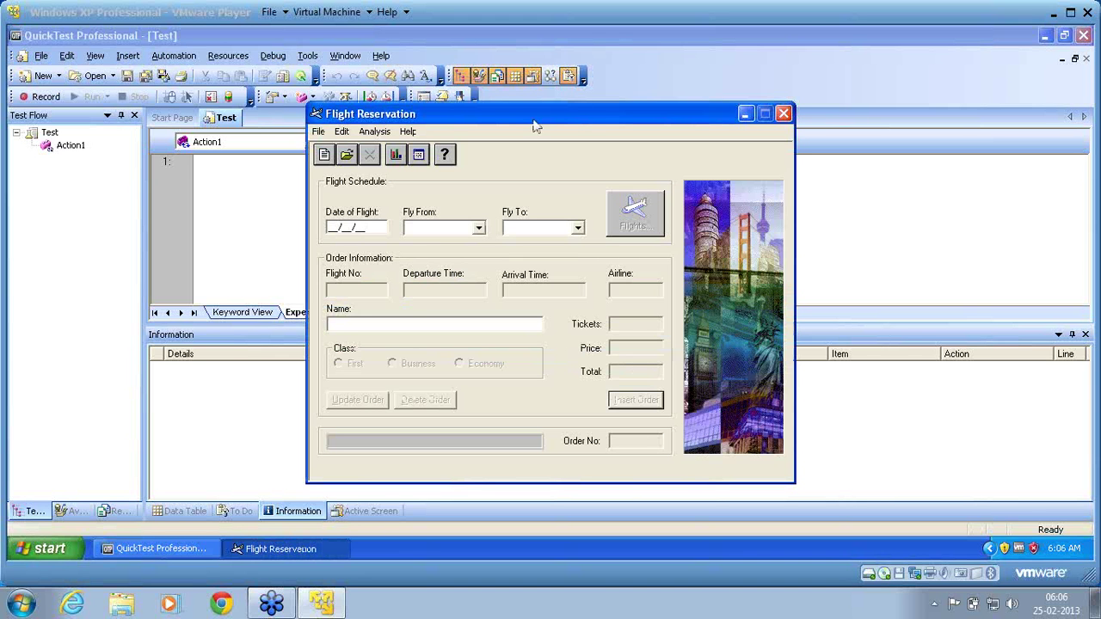
left_click(570, 114)
Insert an order dated 12/12/13 from Frankfurt to Denver on flight 17707 for passenger 'name'.
type("121213")
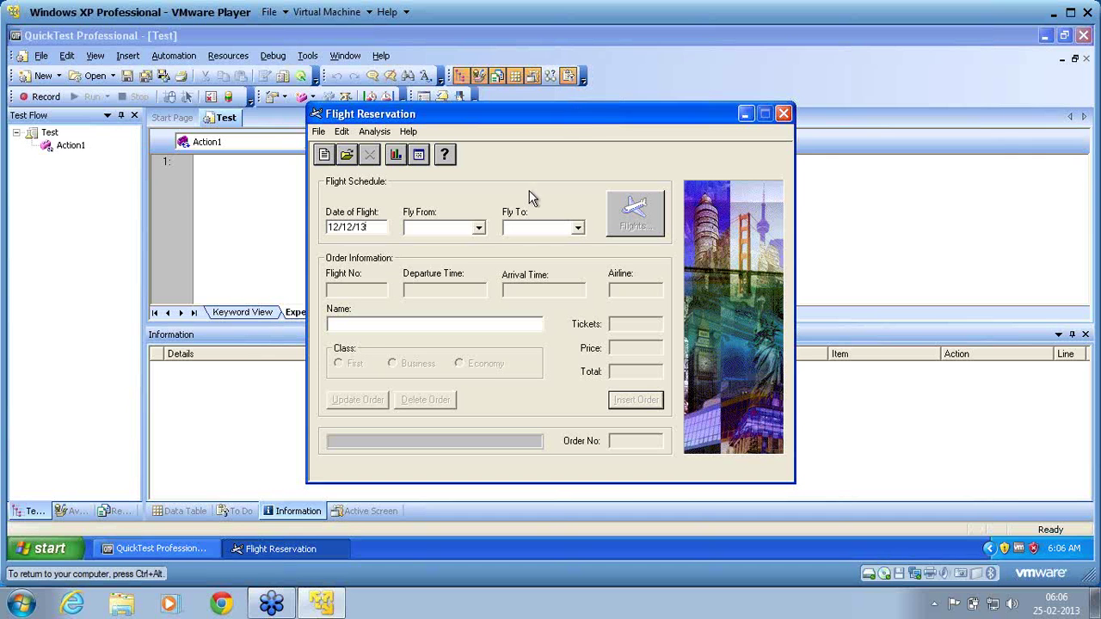
left_click(479, 228)
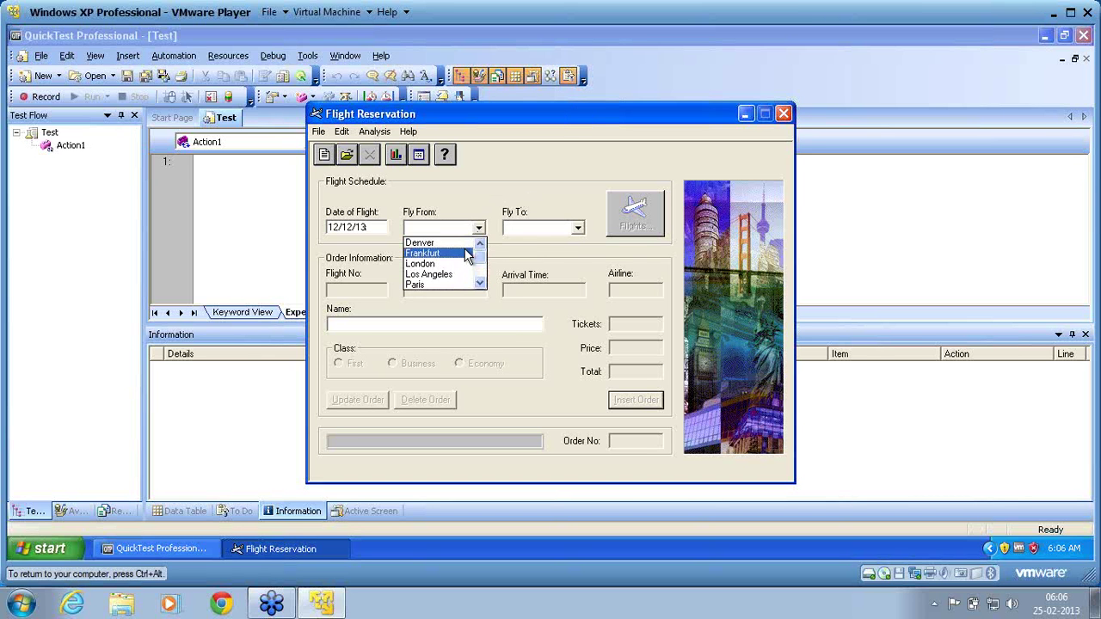
left_click(465, 253)
left_click(526, 228)
left_click(527, 243)
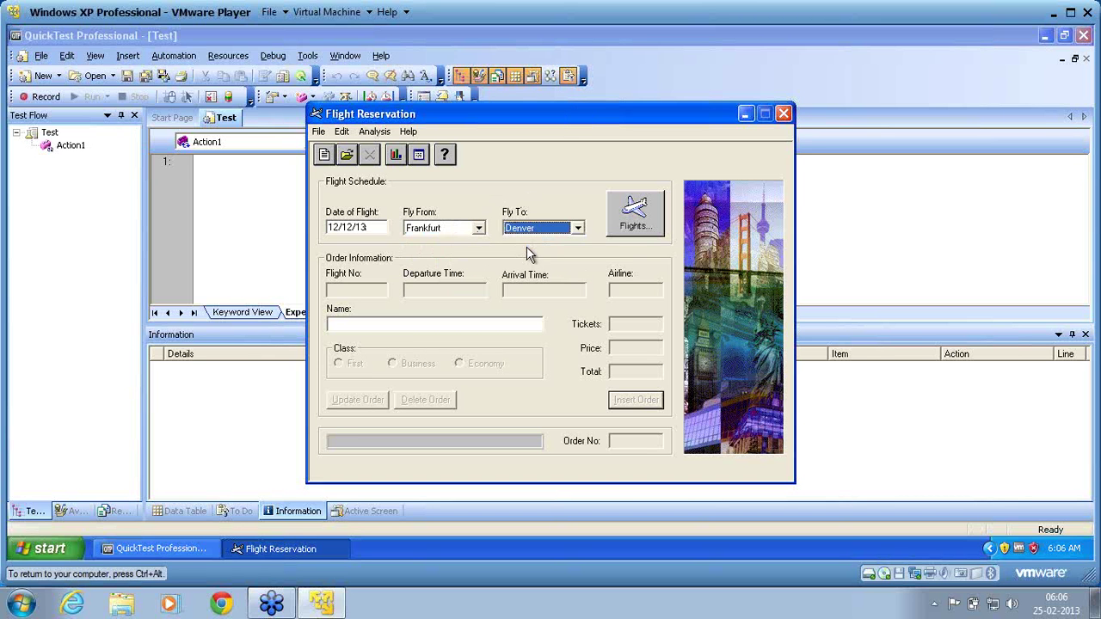
left_click(635, 226)
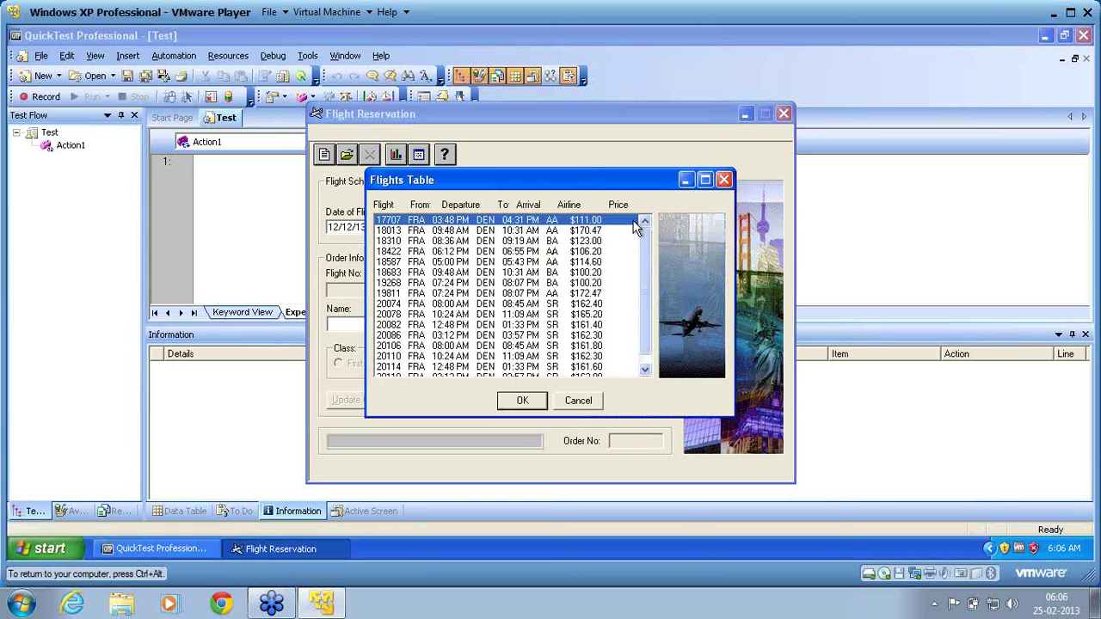
left_click(521, 404)
type("name")
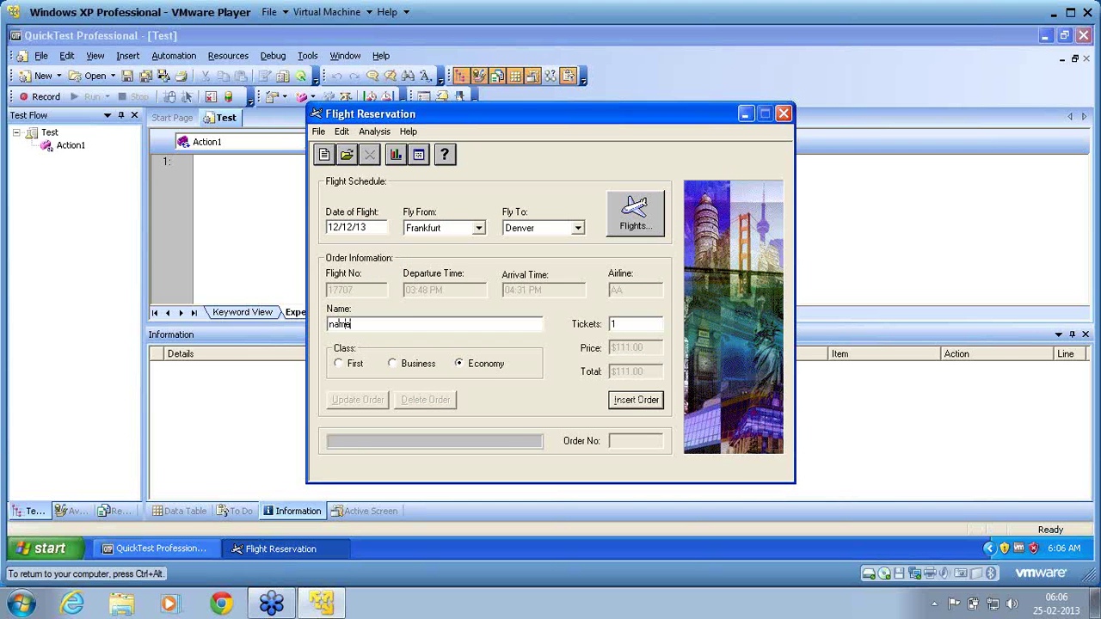
left_click(647, 401)
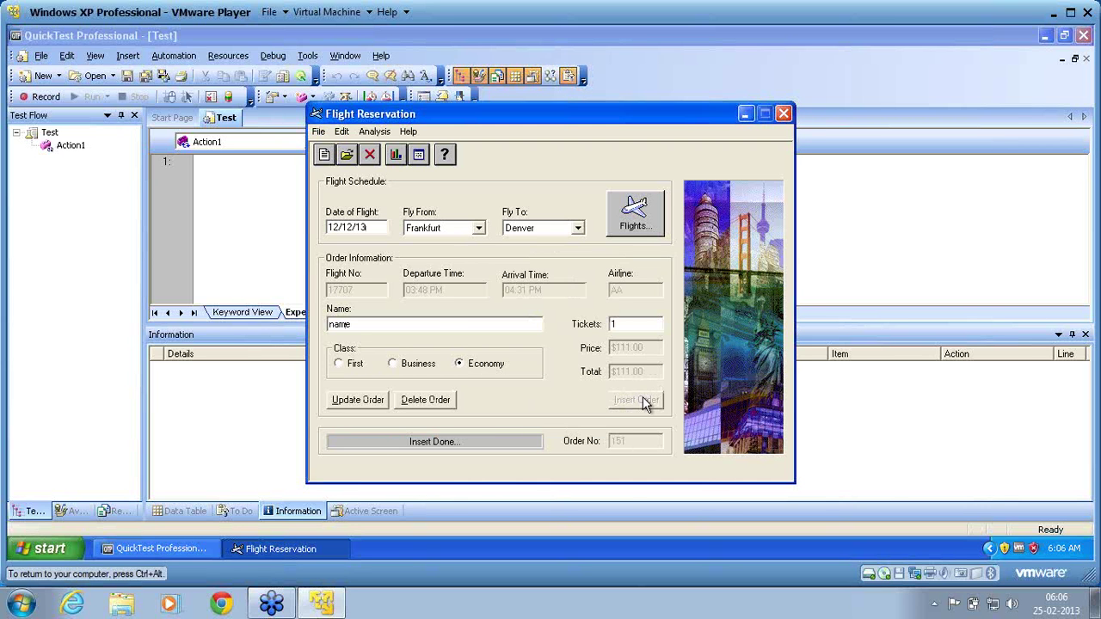
Open the Fax Order No. 151 dialog from Flight Reservation's File menu.
left_click(317, 133)
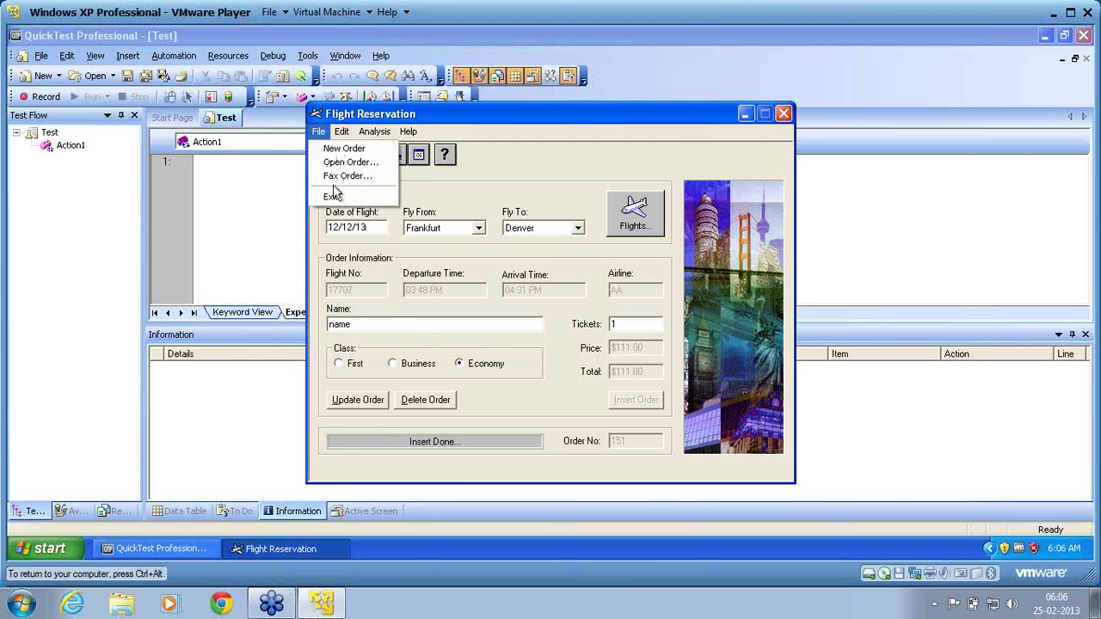
left_click(333, 179)
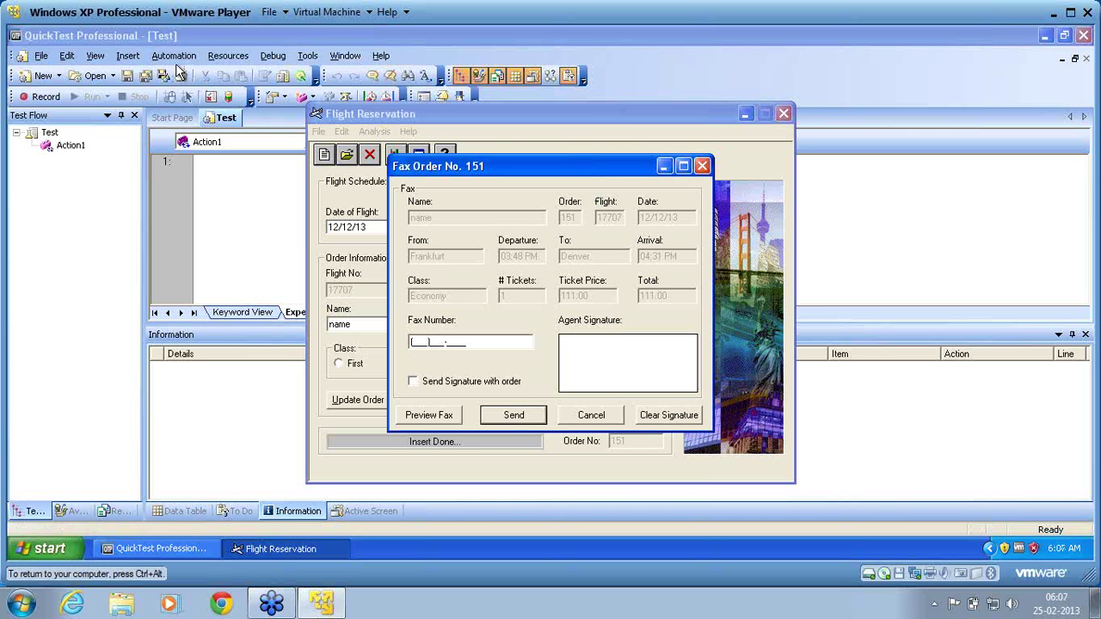
left_click(234, 61)
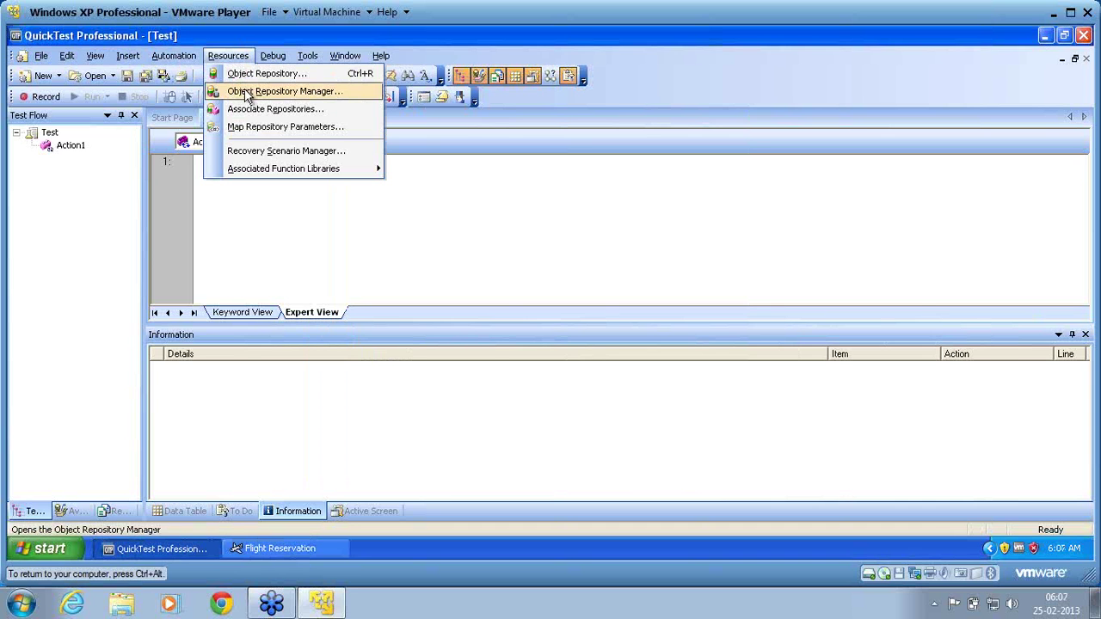
Open the Object Repository Manager with a new, empty Repository1.
left_click(247, 93)
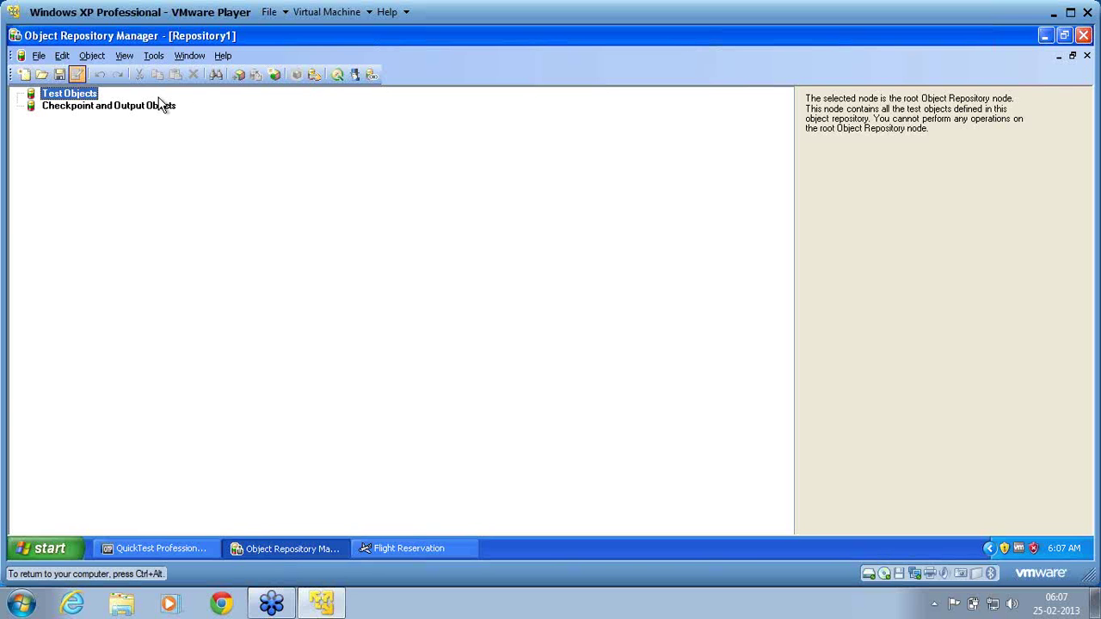
left_click(92, 60)
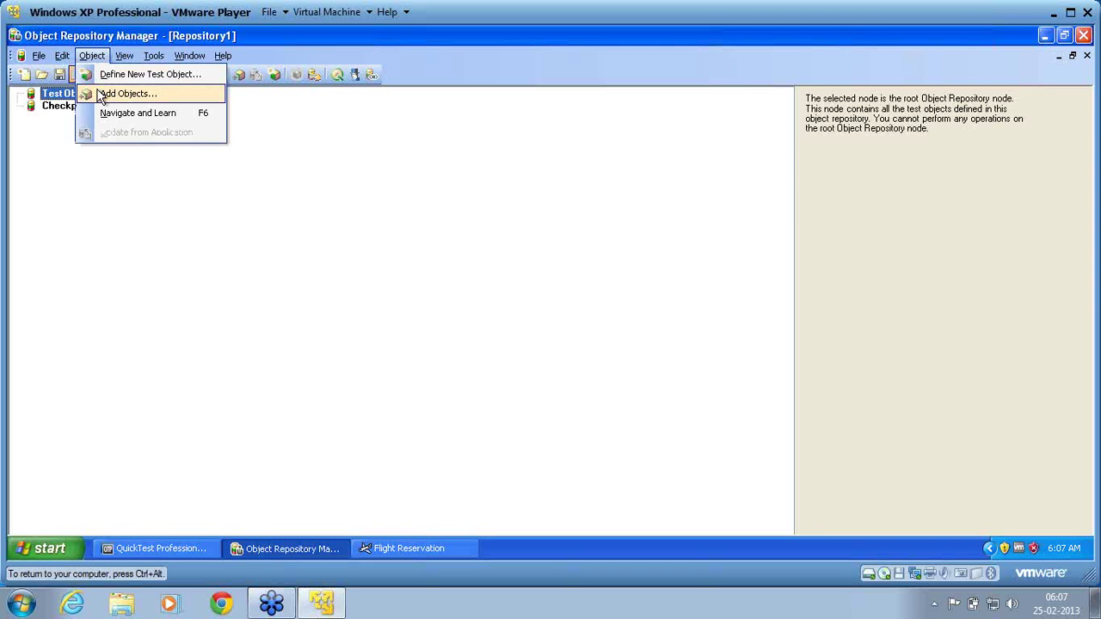
Add objects by pointing at the fax window and selecting Dialog : Fax Order No. 151.
left_click(128, 94)
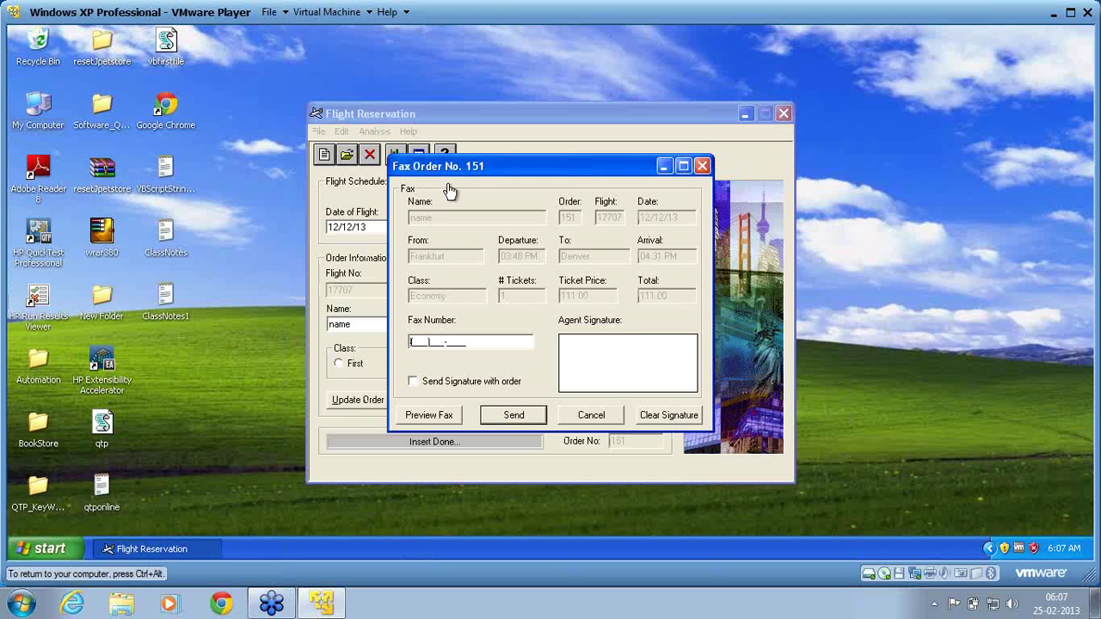
left_click(511, 171)
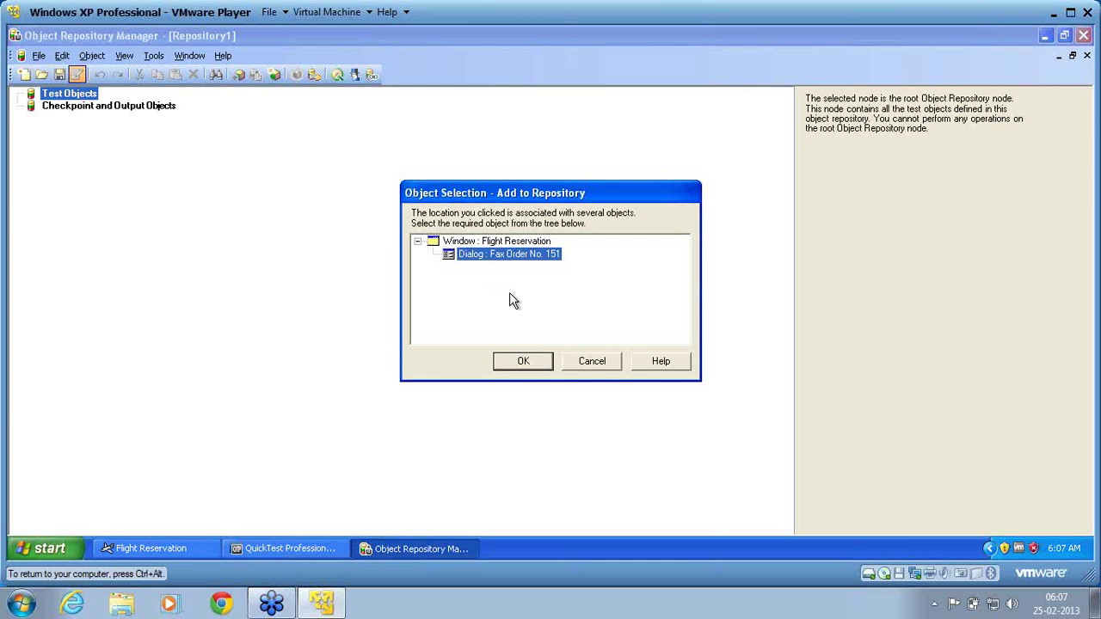
left_click(521, 363)
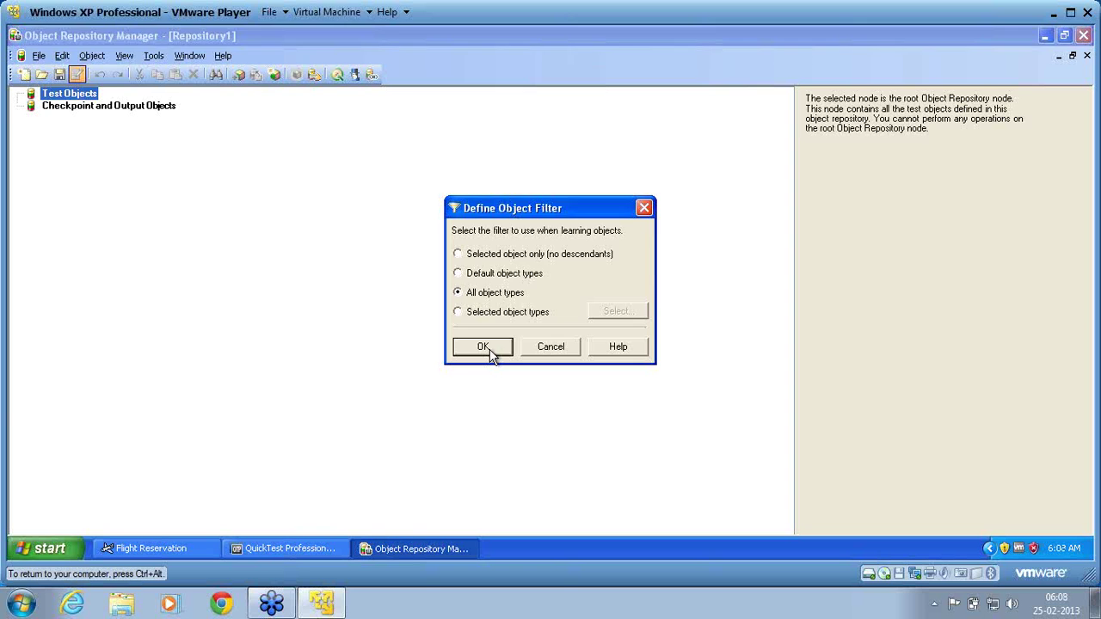
Learn the Fax Order No. 151 dialog with all object types into Repository1.
left_click(484, 347)
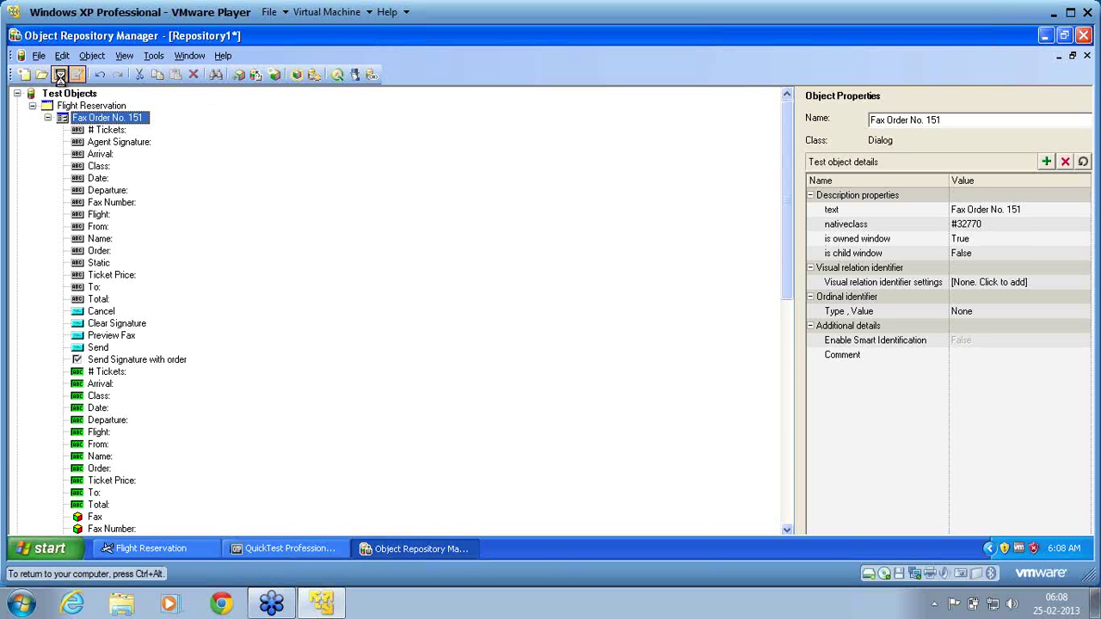
Save Repository1 under the file name FaxDialog.tsr, then exit the Object Repository Manager.
key("ctrl+s")
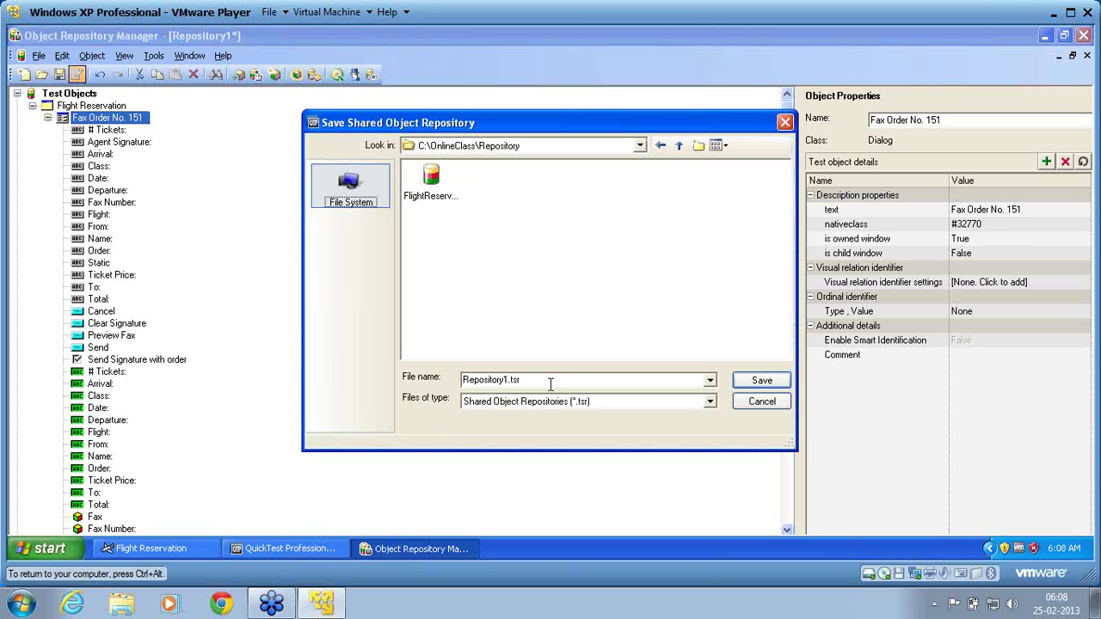
left_click(551, 384)
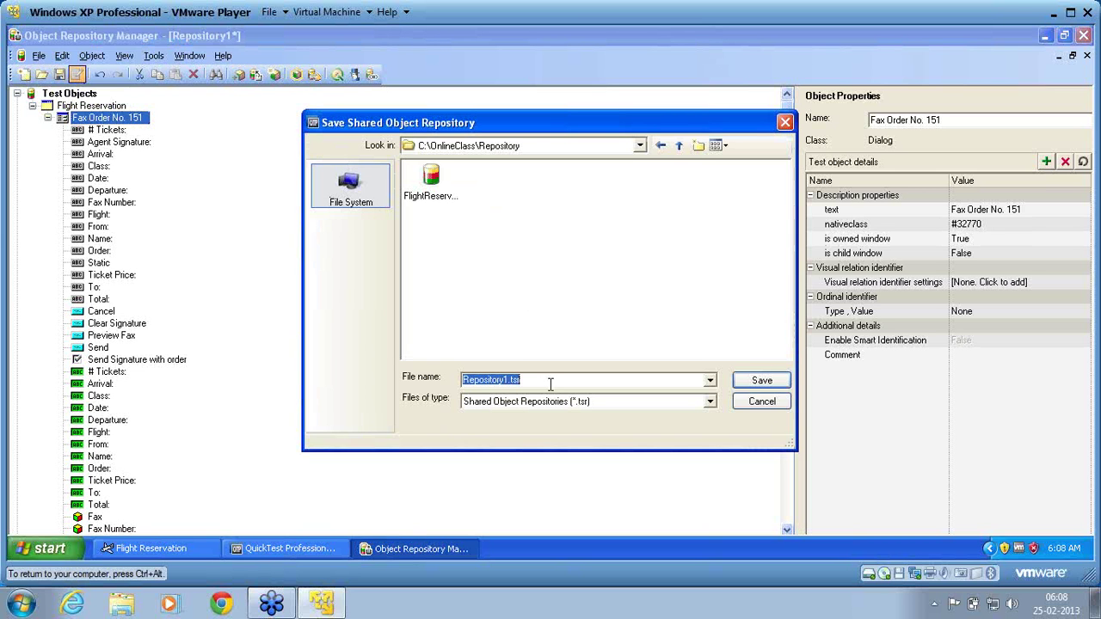
type("AF")
key("BackSpace")
key("BackSpace")
type("Fa")
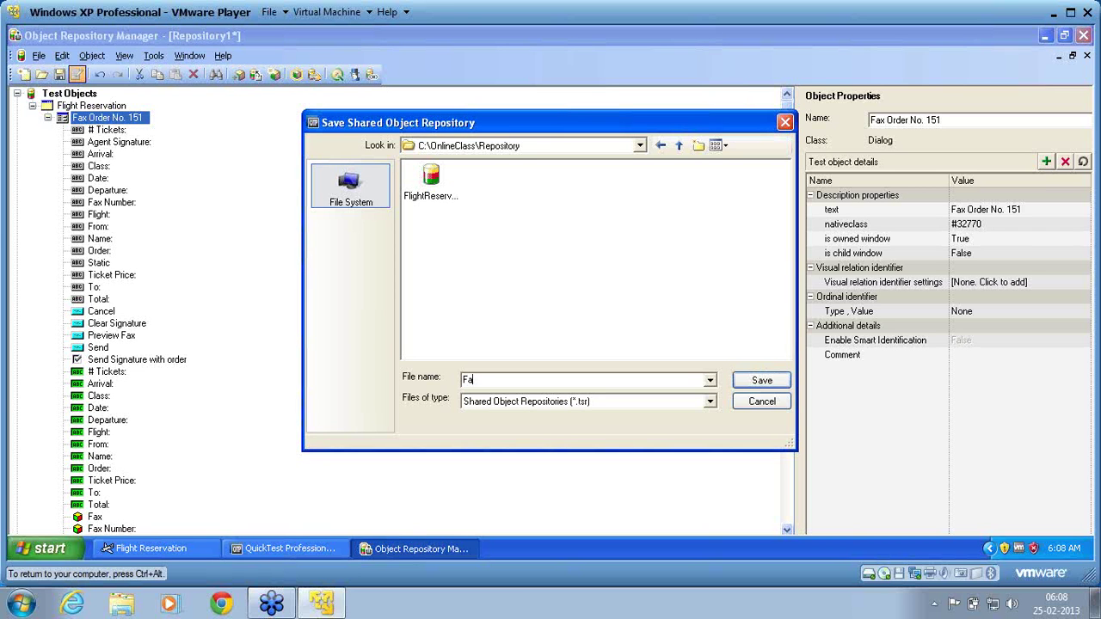
type("xDialog")
left_click(777, 379)
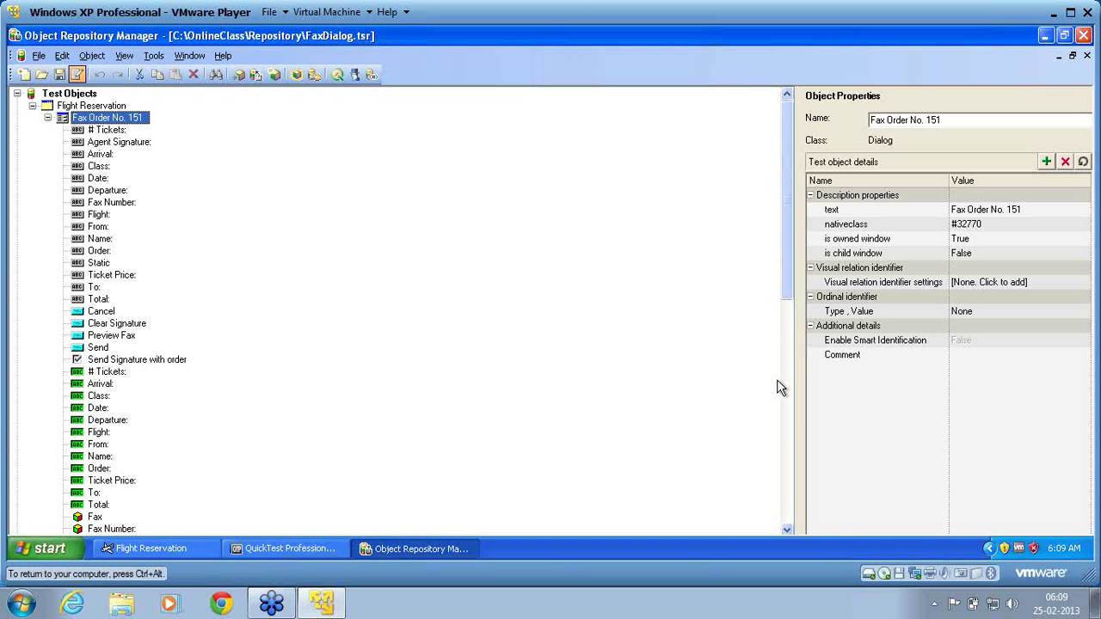
left_click(39, 56)
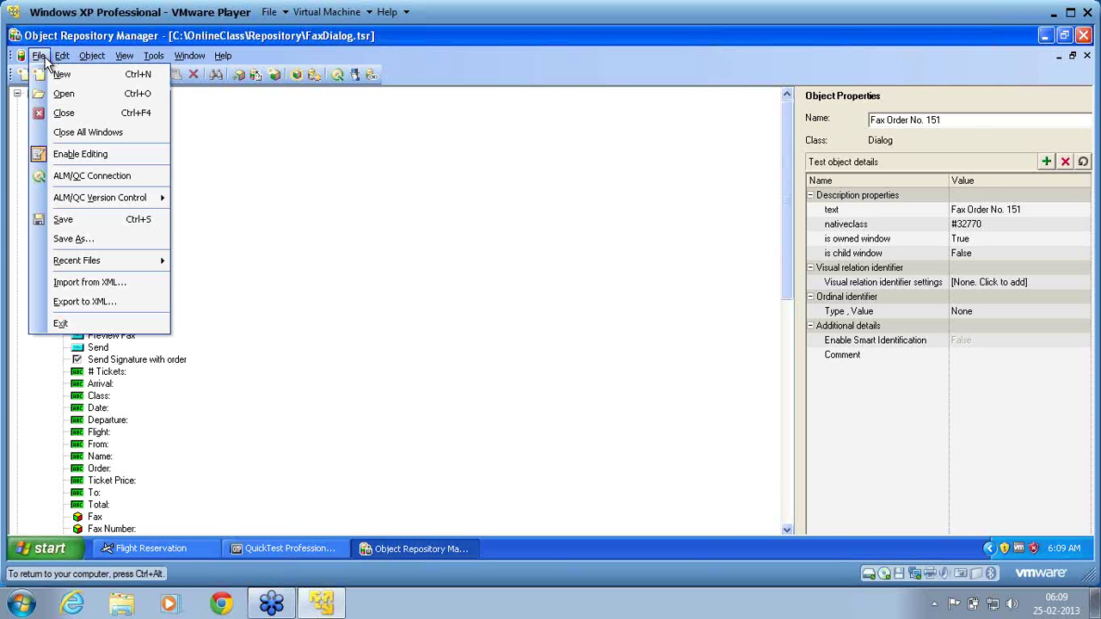
left_click(60, 324)
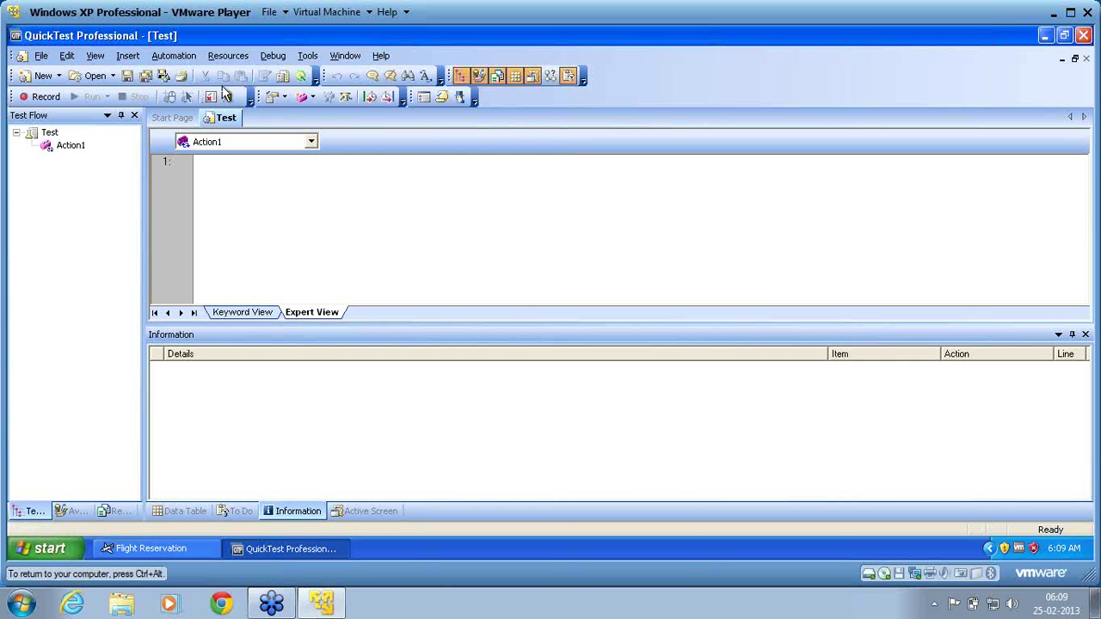
Add FaxDialog.tsr and FlightReservation.tsr to the test's shared repository list.
left_click(231, 60)
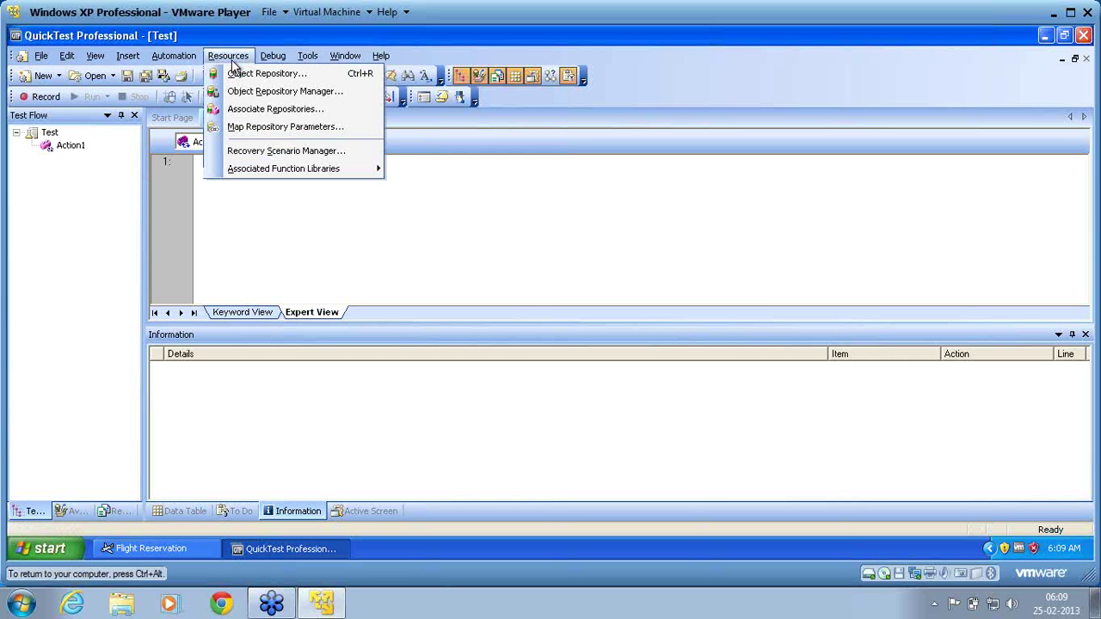
left_click(248, 113)
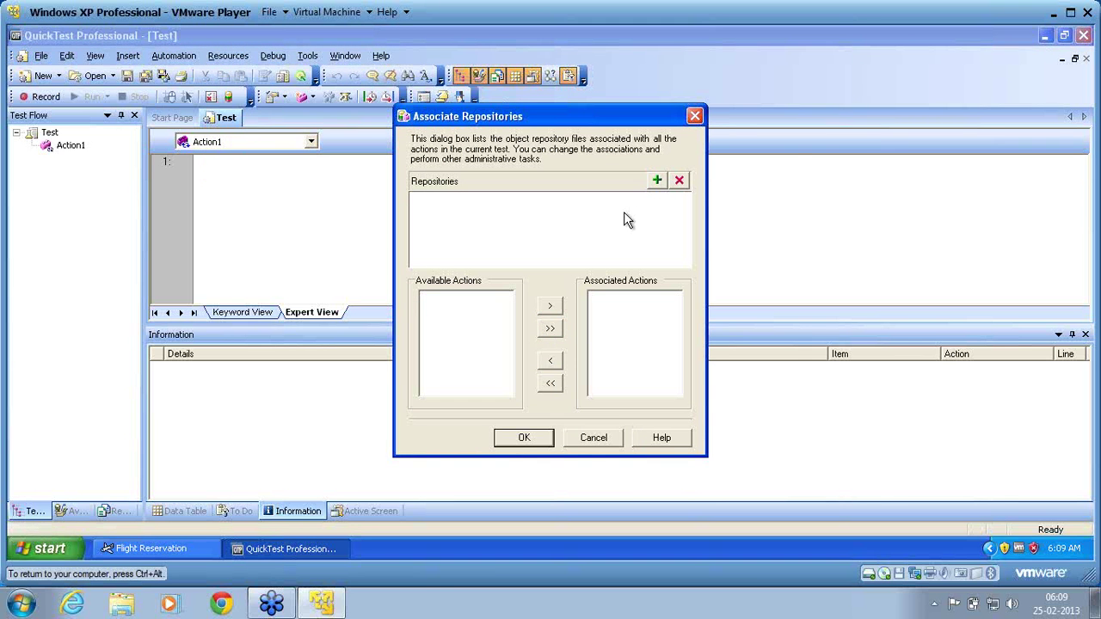
left_click(657, 180)
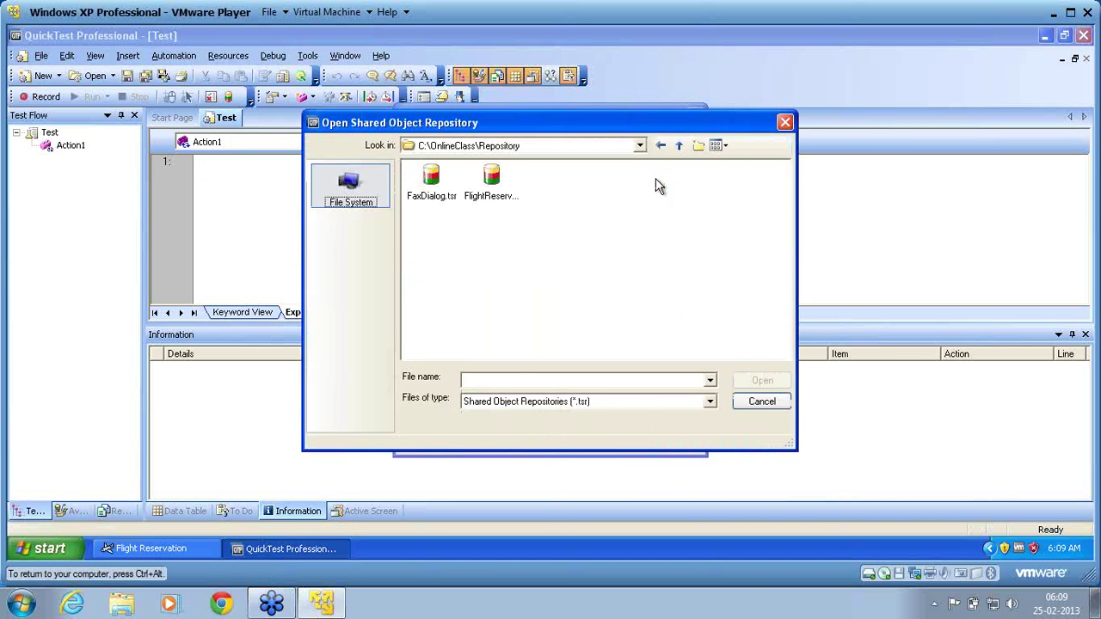
left_click(431, 182)
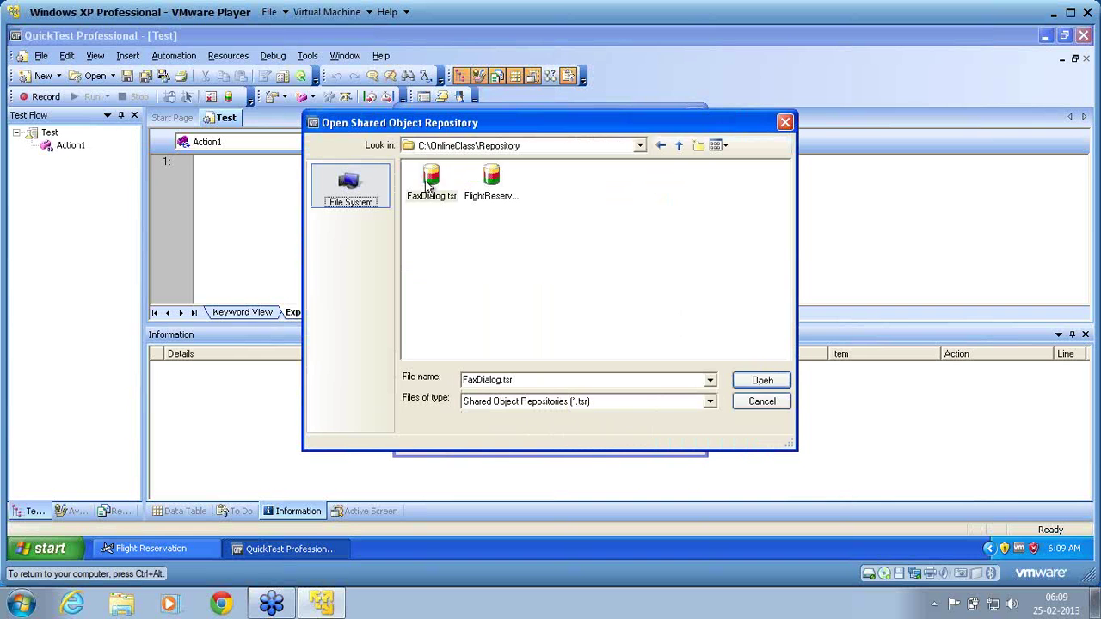
left_click(763, 380)
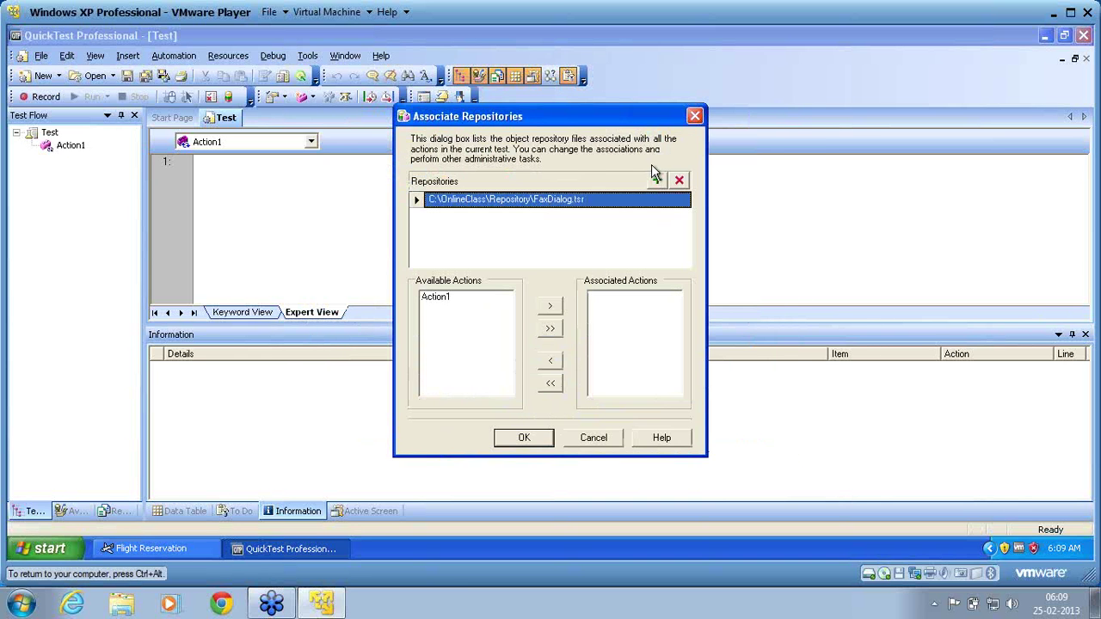
left_click(657, 180)
left_click(501, 198)
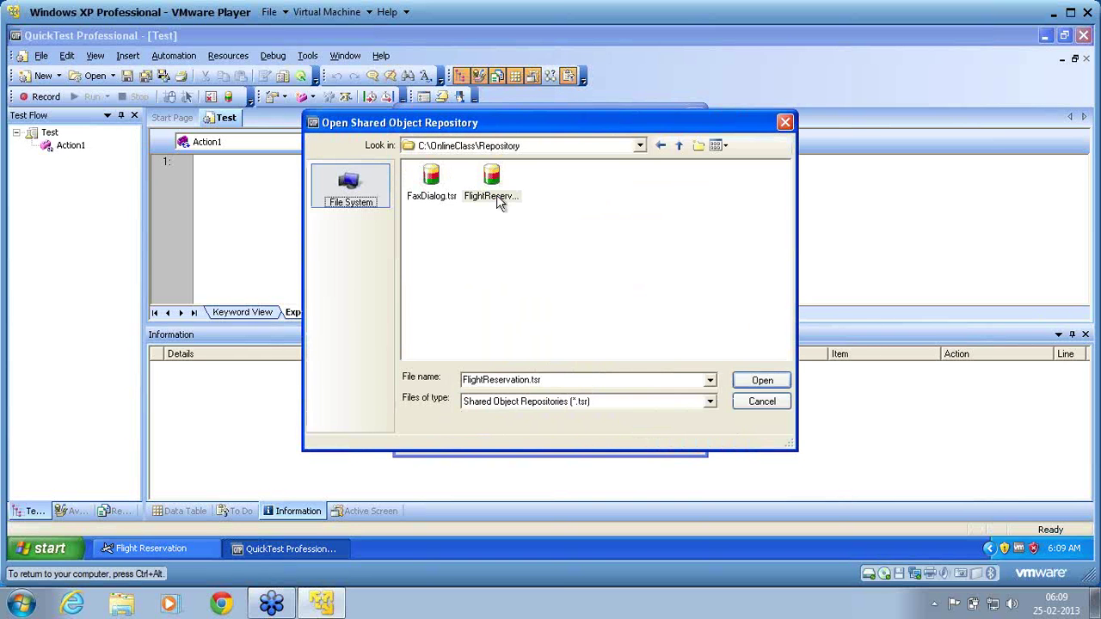
left_click(764, 380)
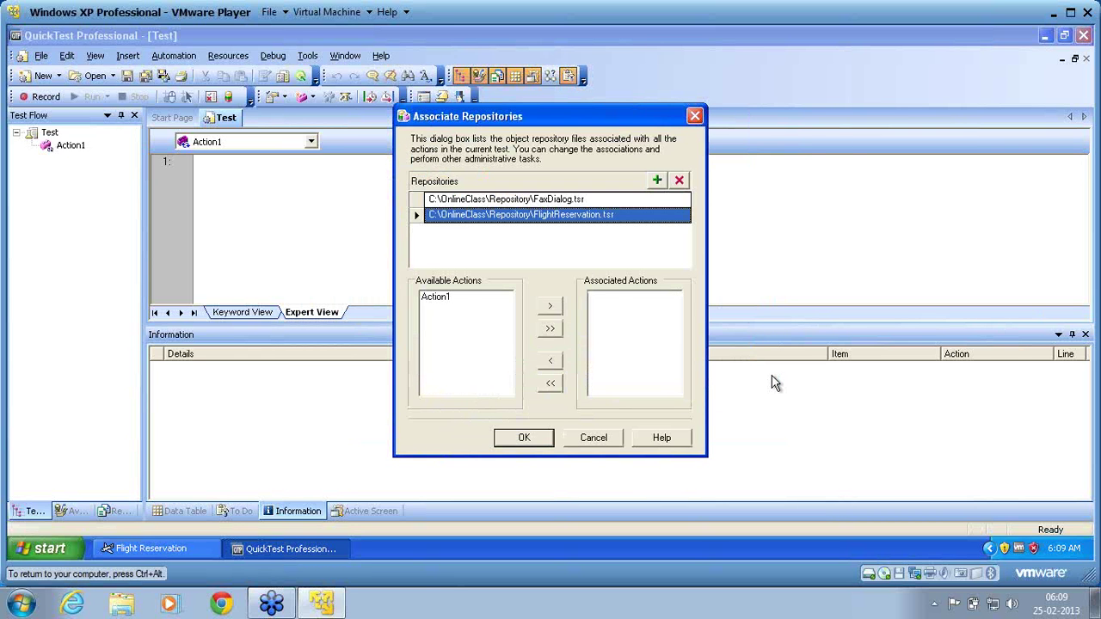
Associate Action1 with both FlightReservation.tsr and FaxDialog.tsr, then confirm.
left_click(438, 303)
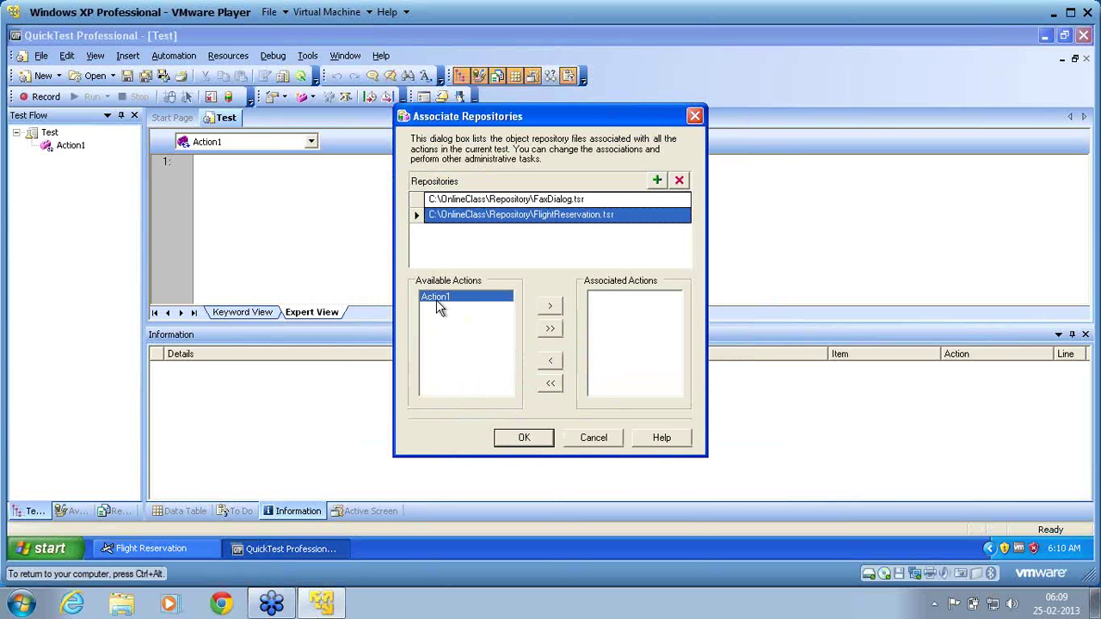
left_click(552, 311)
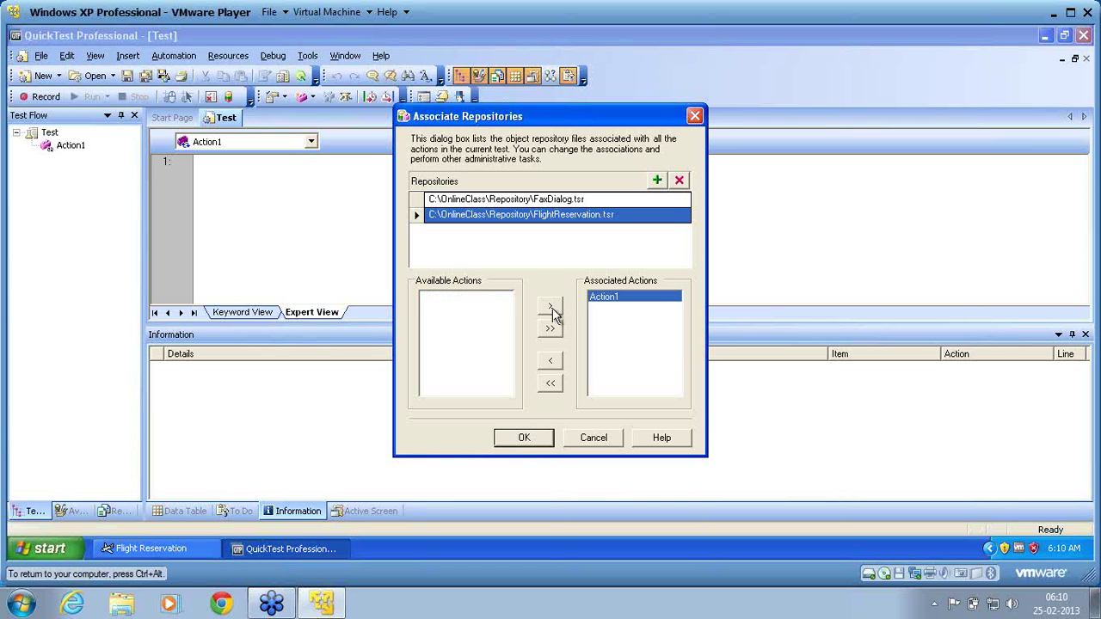
left_click(485, 202)
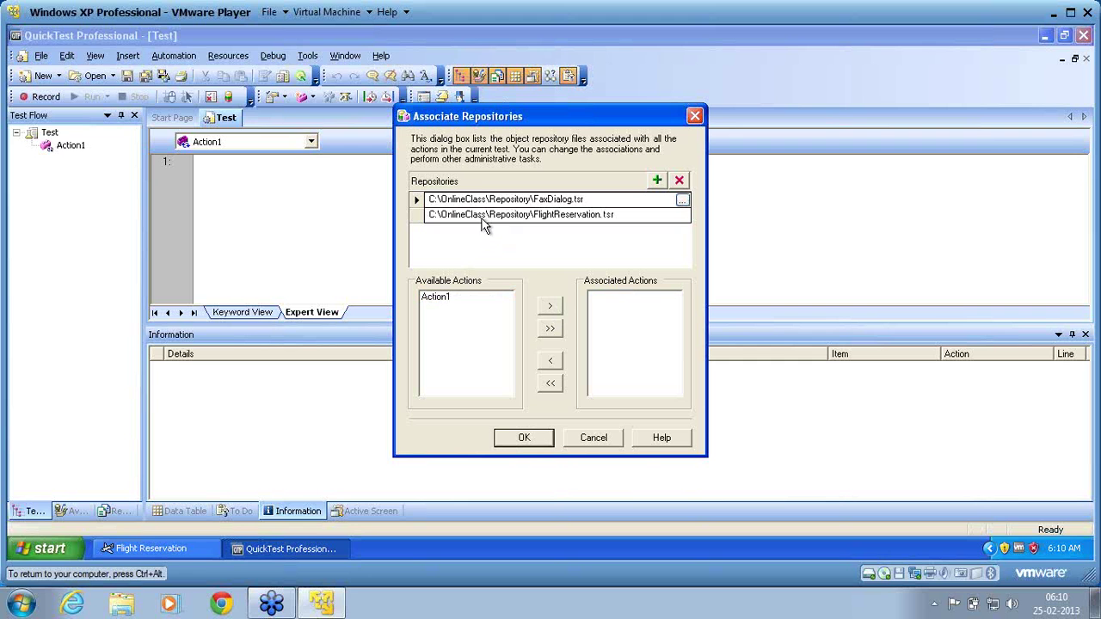
left_click(415, 201)
left_click(438, 297)
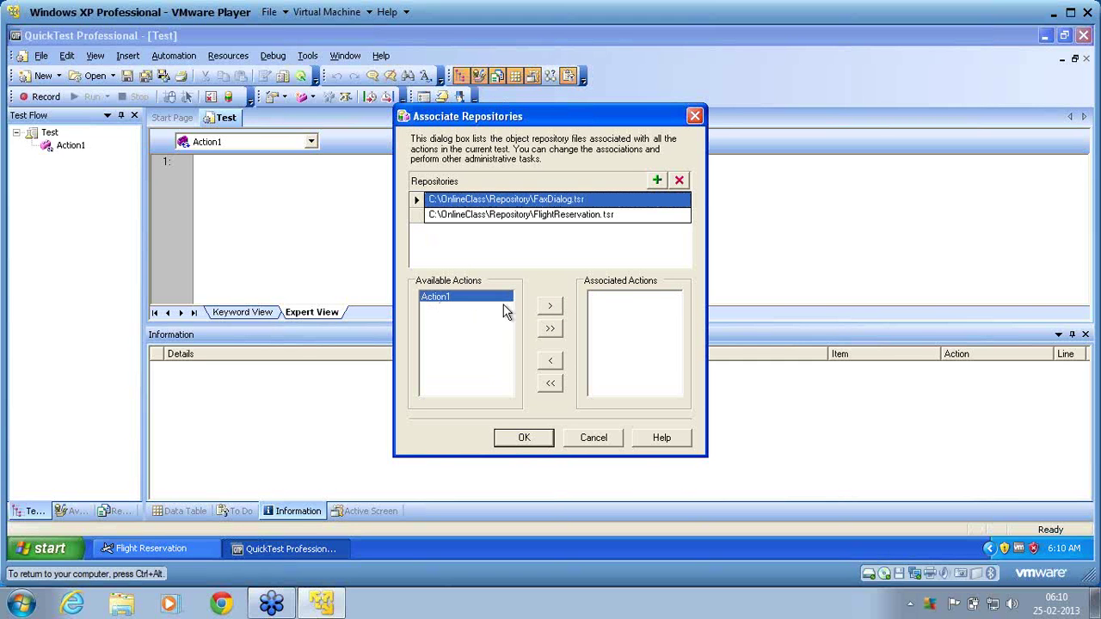
left_click(551, 311)
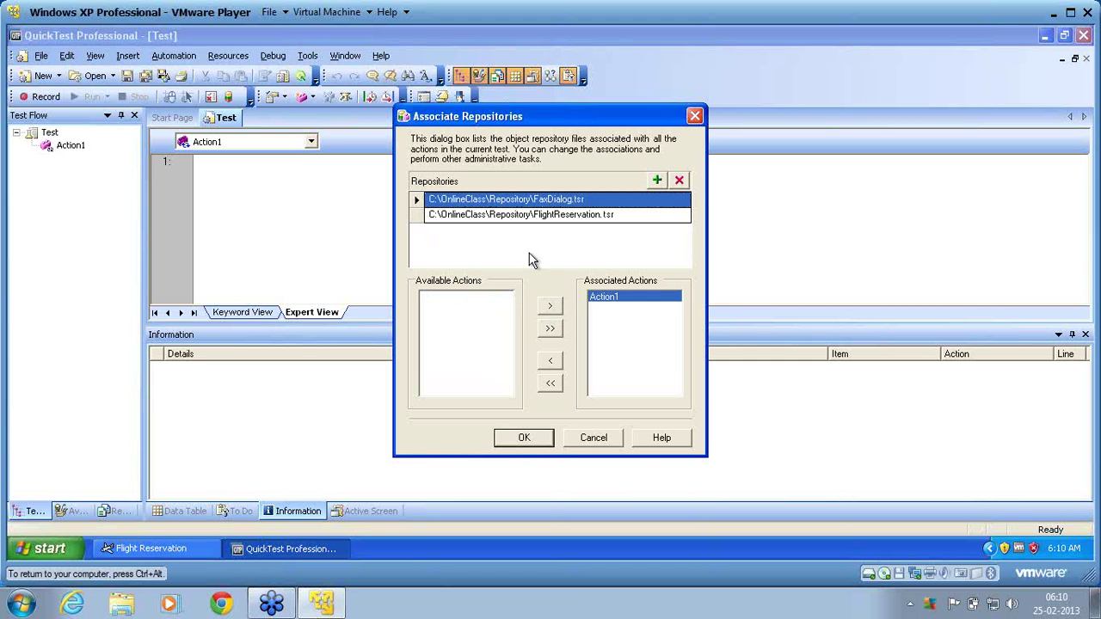
left_click(415, 222)
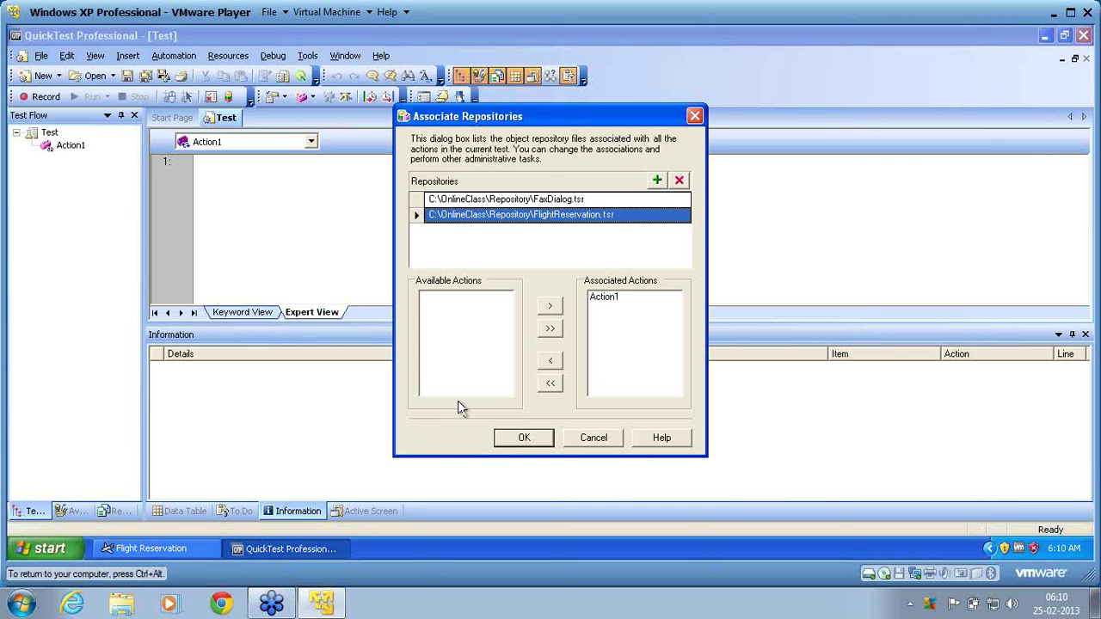
left_click(524, 439)
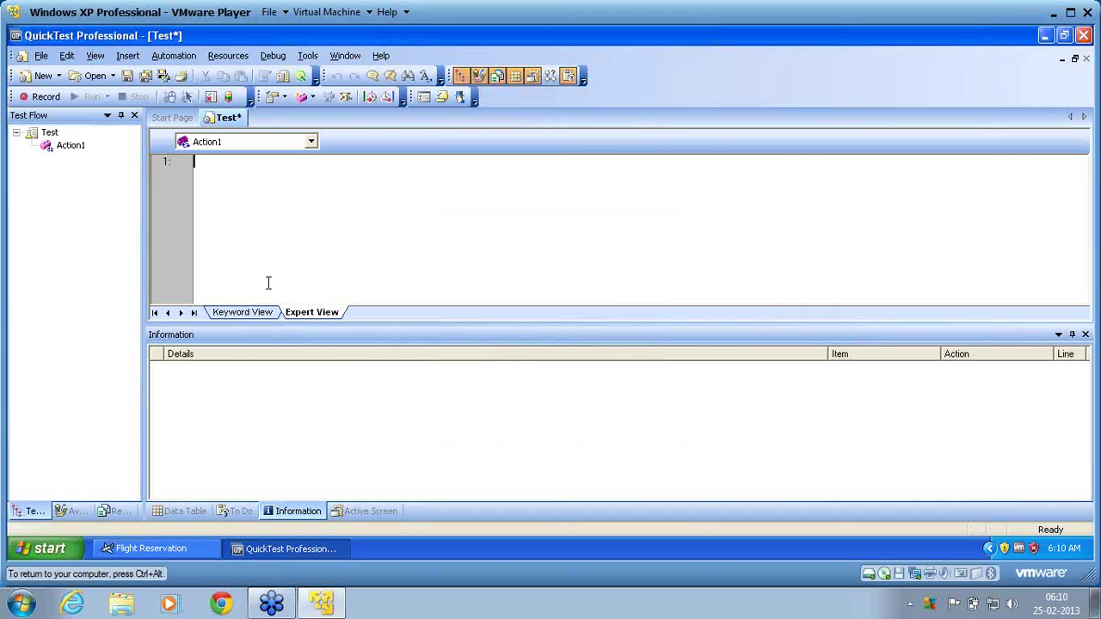
Start a recording session with the Windows Applications settings accepted, then stop it.
left_click(43, 97)
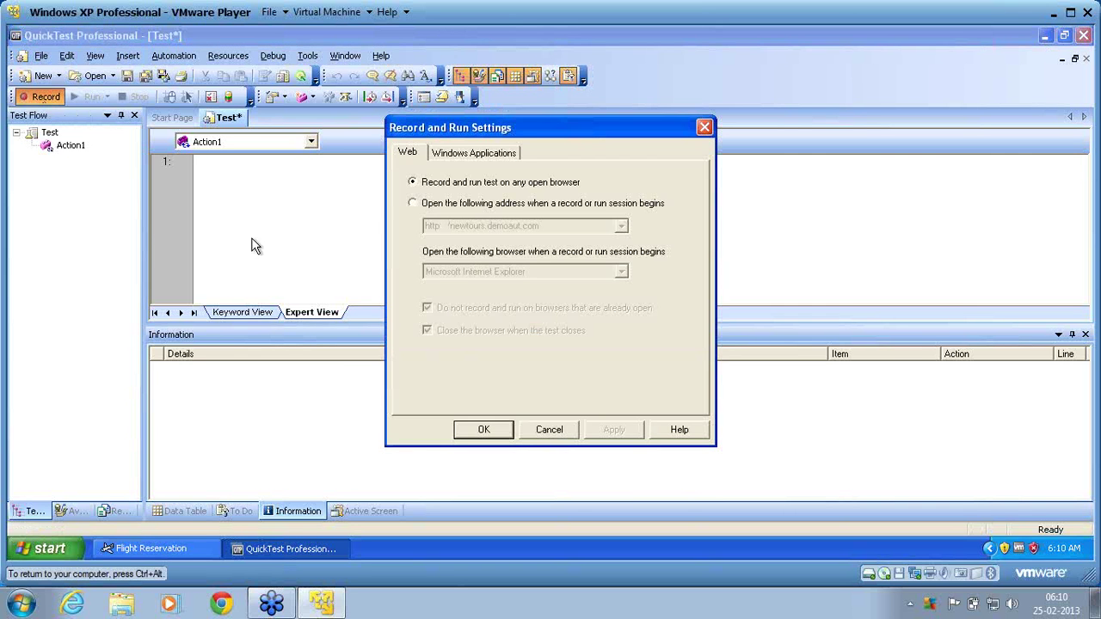
left_click(473, 156)
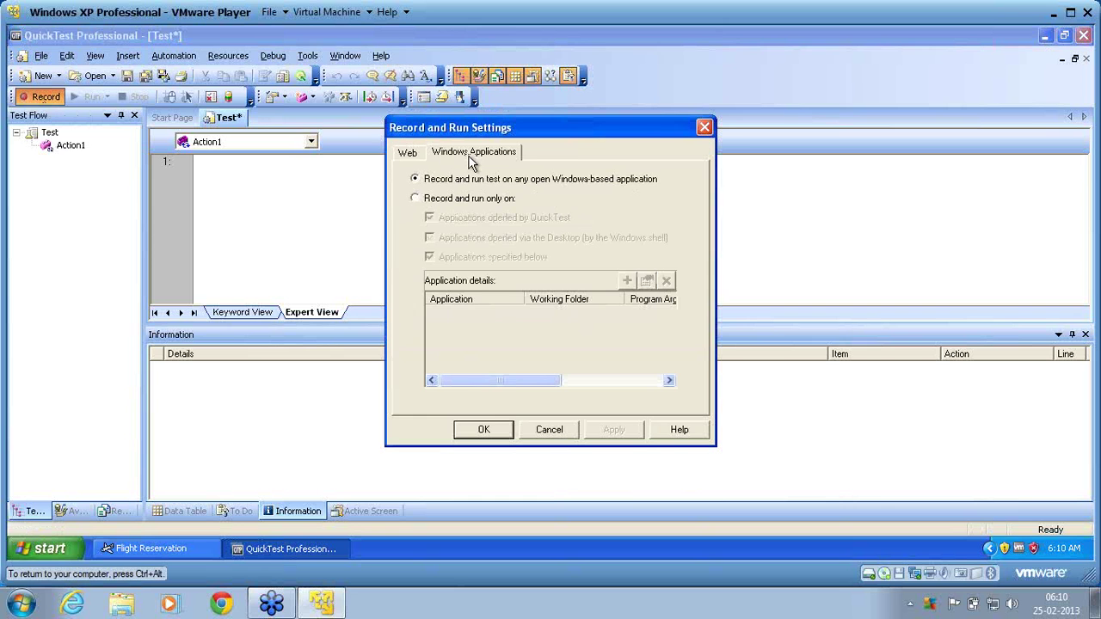
left_click(487, 430)
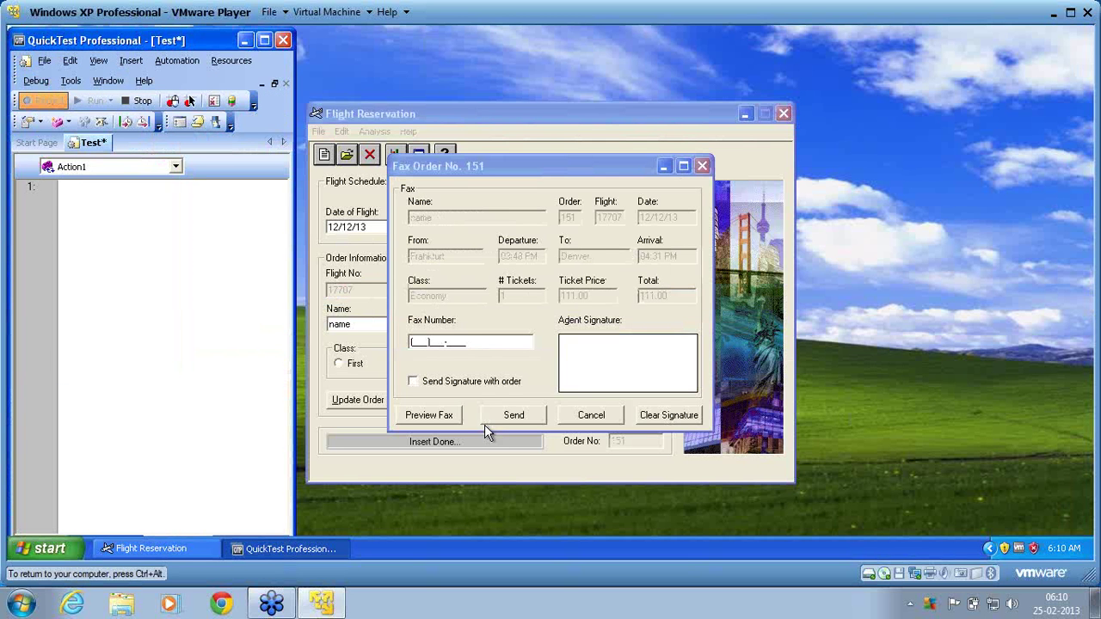
left_click(135, 101)
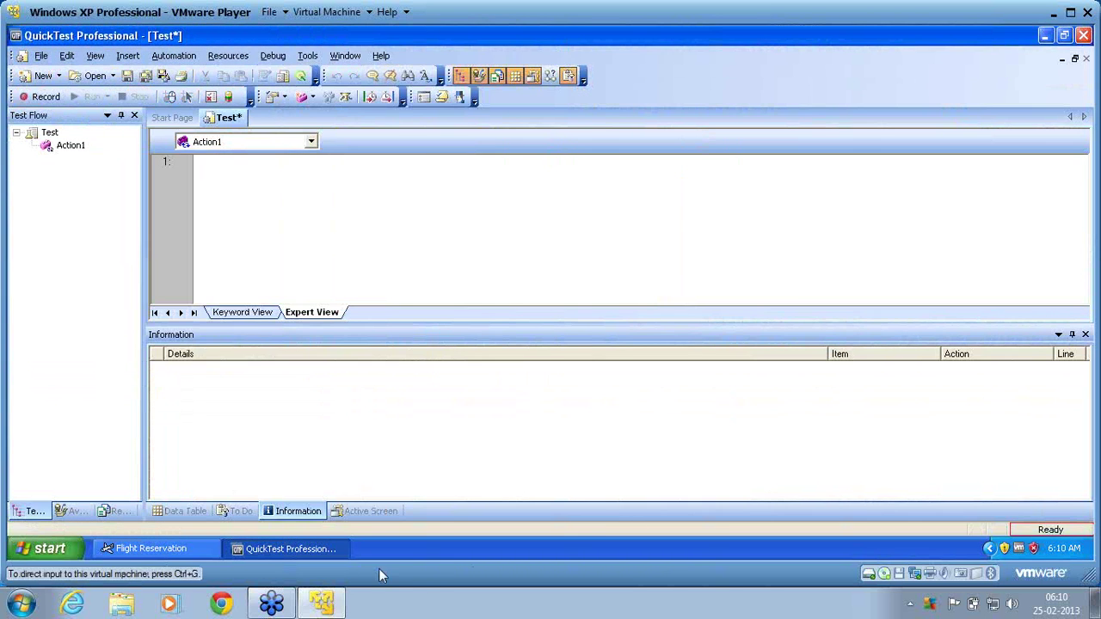
Cancel the fax form for order 151 and reset Flight Reservation to a blank new order.
left_click(165, 547)
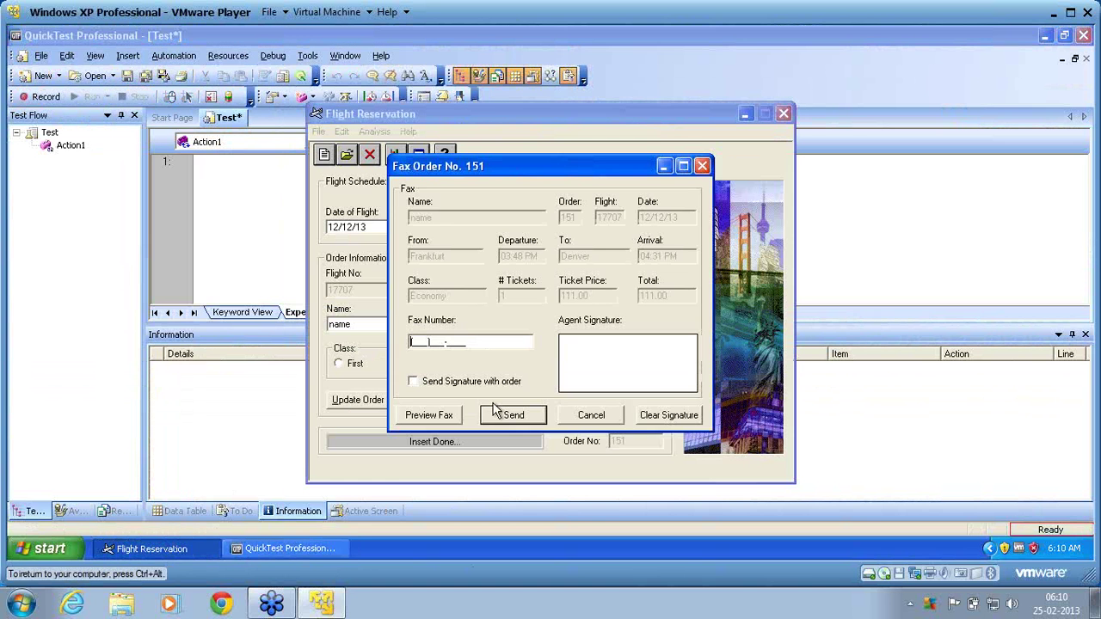
left_click(573, 418)
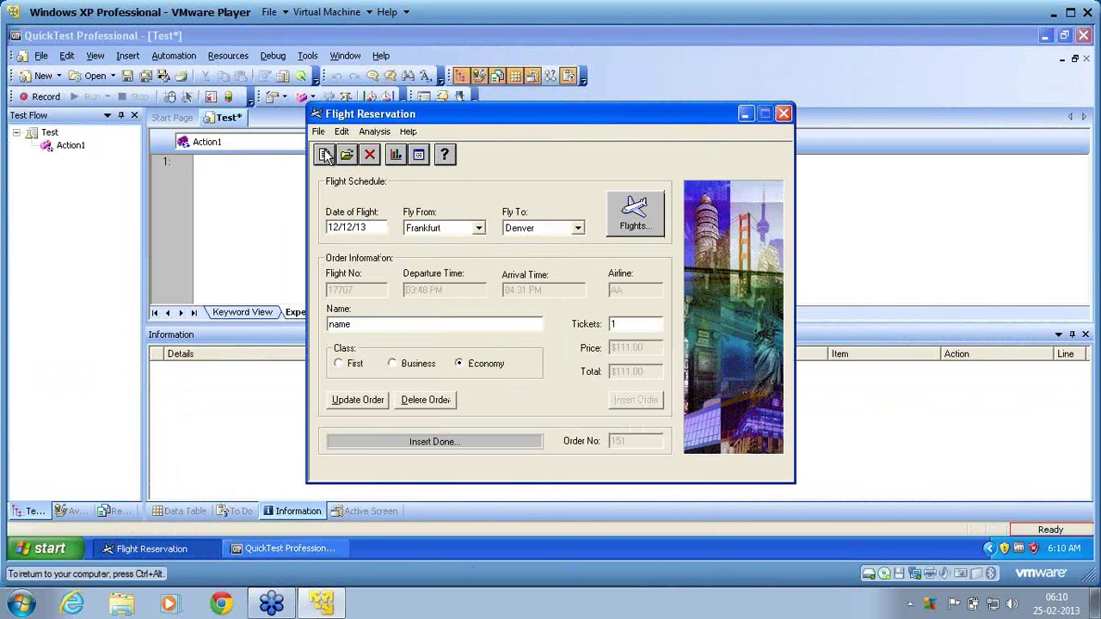
left_click(325, 155)
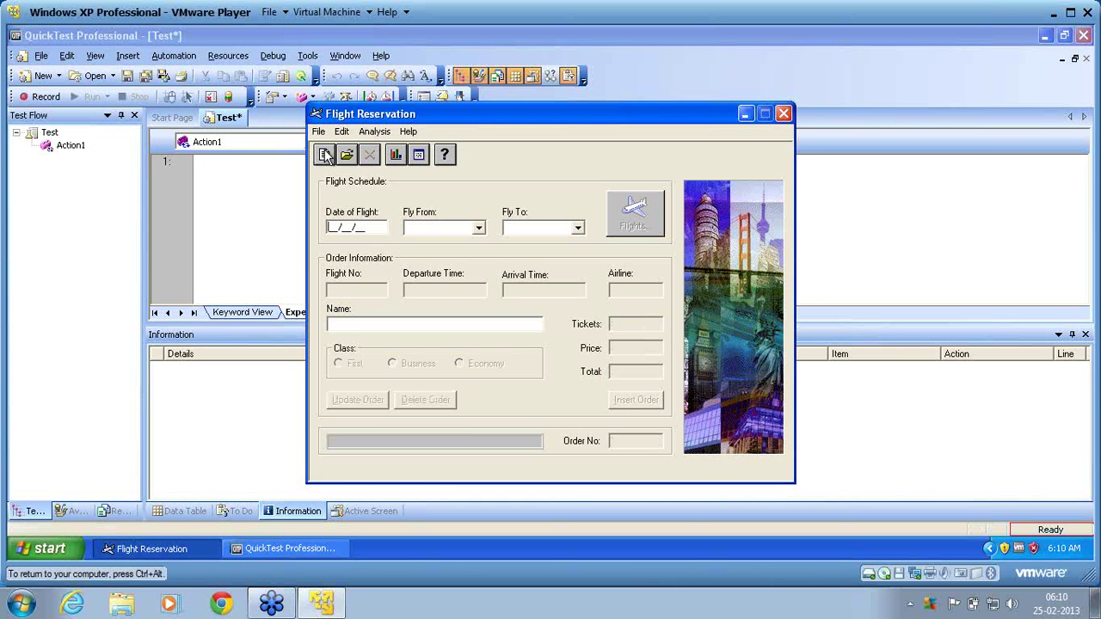
Start recording and search for 12/12/13 flights from Denver to Frankfurt.
left_click(54, 103)
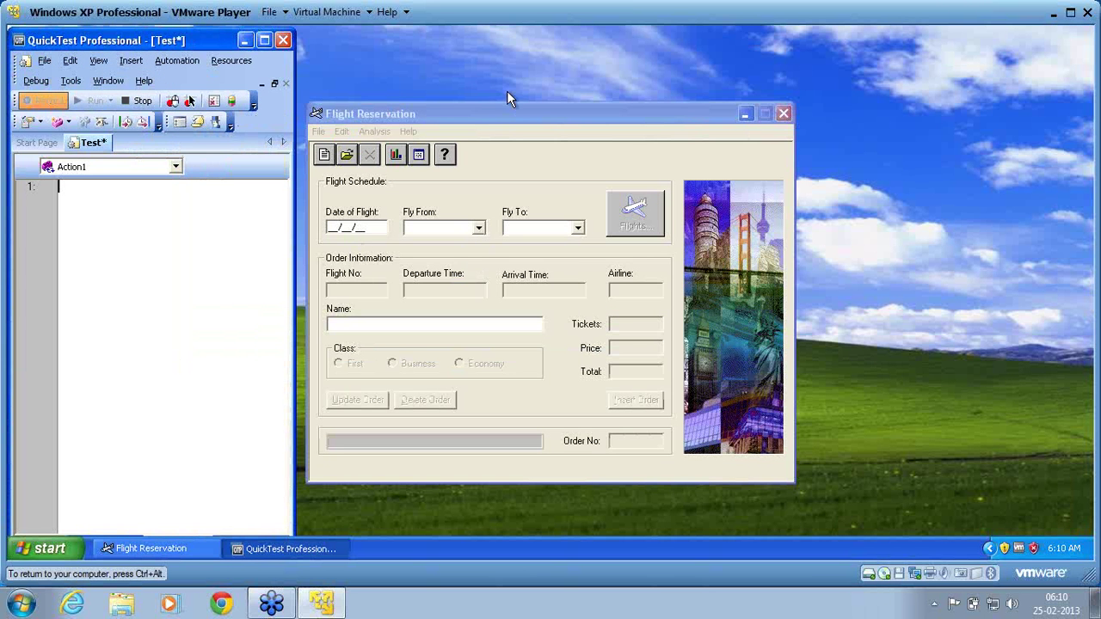
left_click(515, 116)
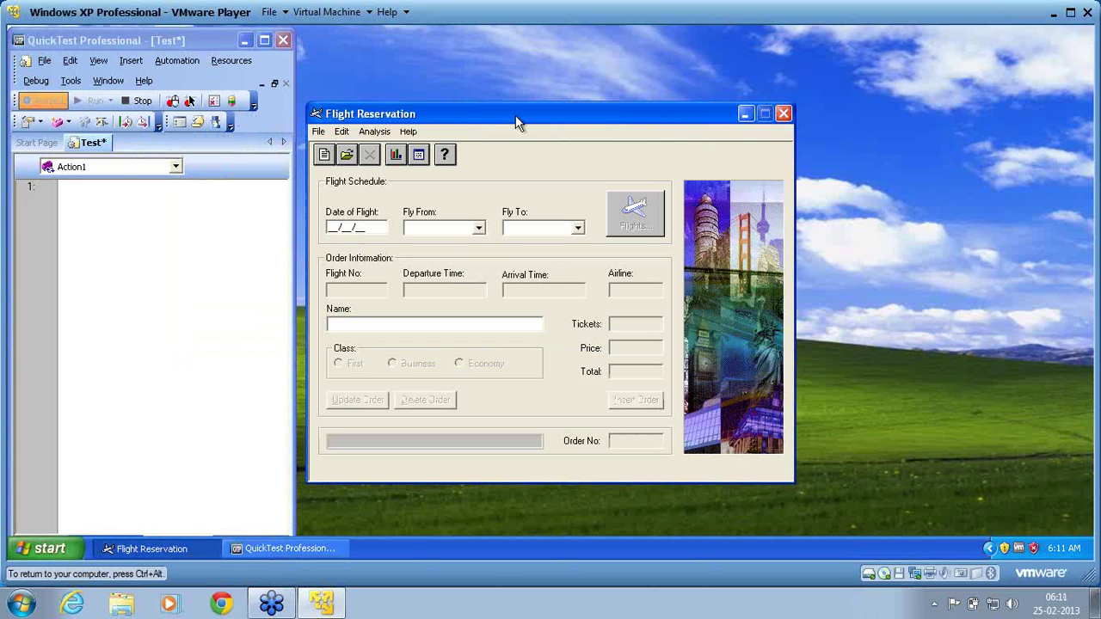
type("12/12/")
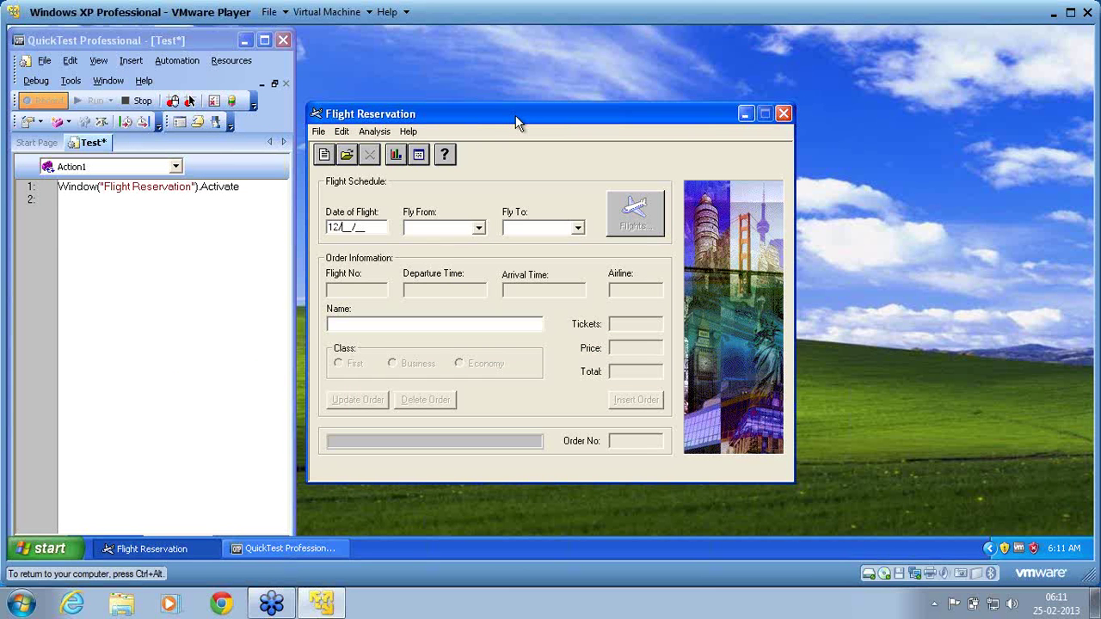
type("13")
left_click(479, 227)
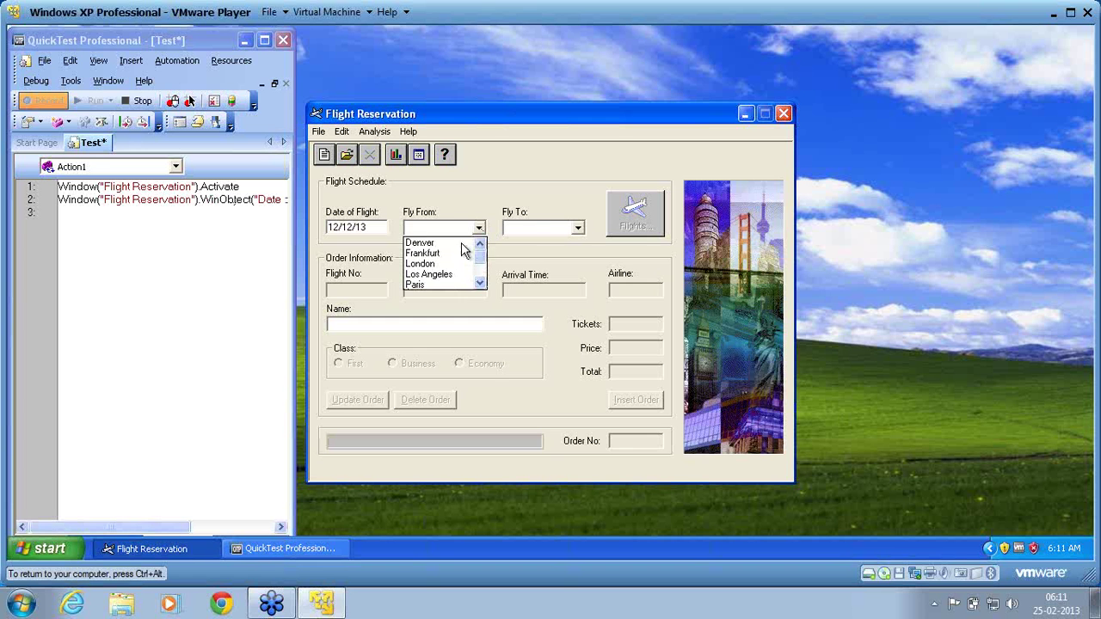
left_click(456, 244)
left_click(525, 226)
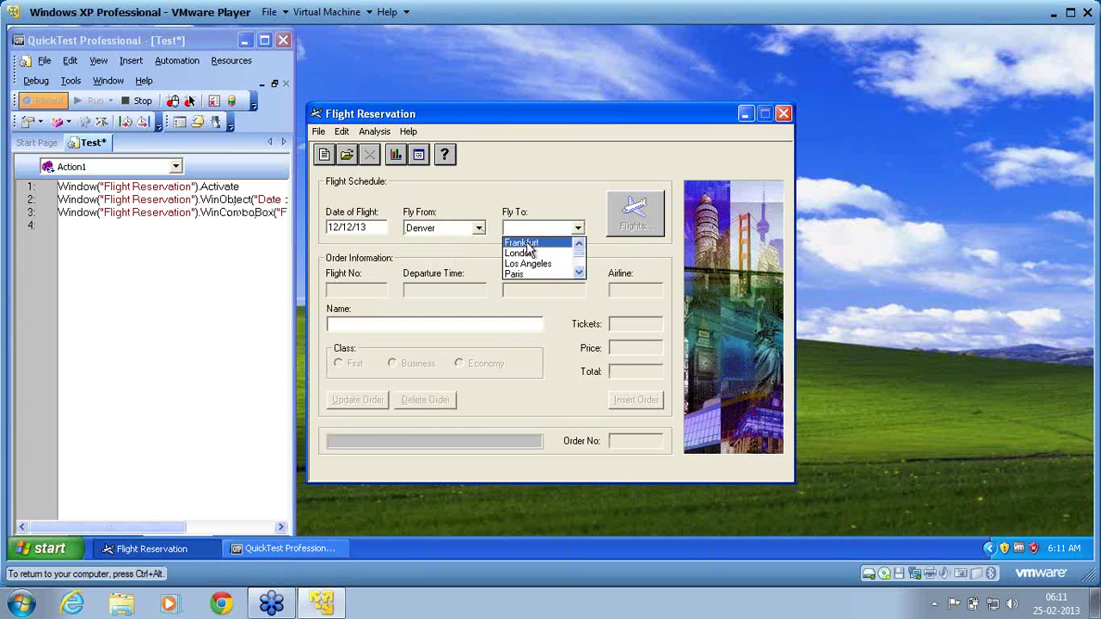
left_click(526, 243)
left_click(632, 223)
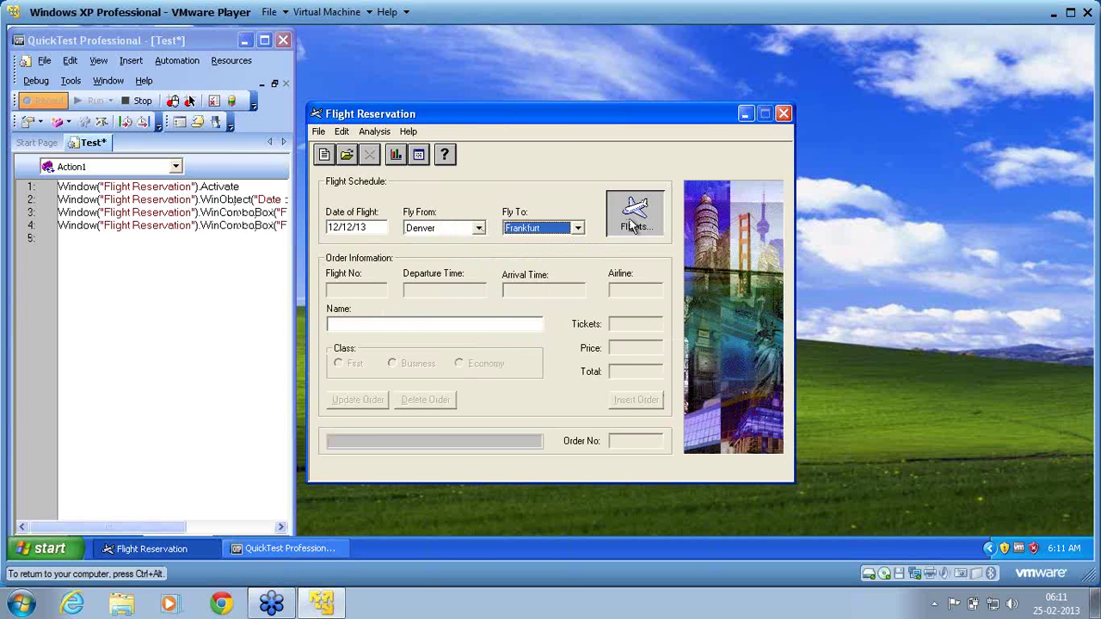
Accept flight 14021, enter a passenger name, set Tickets to 2 and insert the order.
left_click(522, 400)
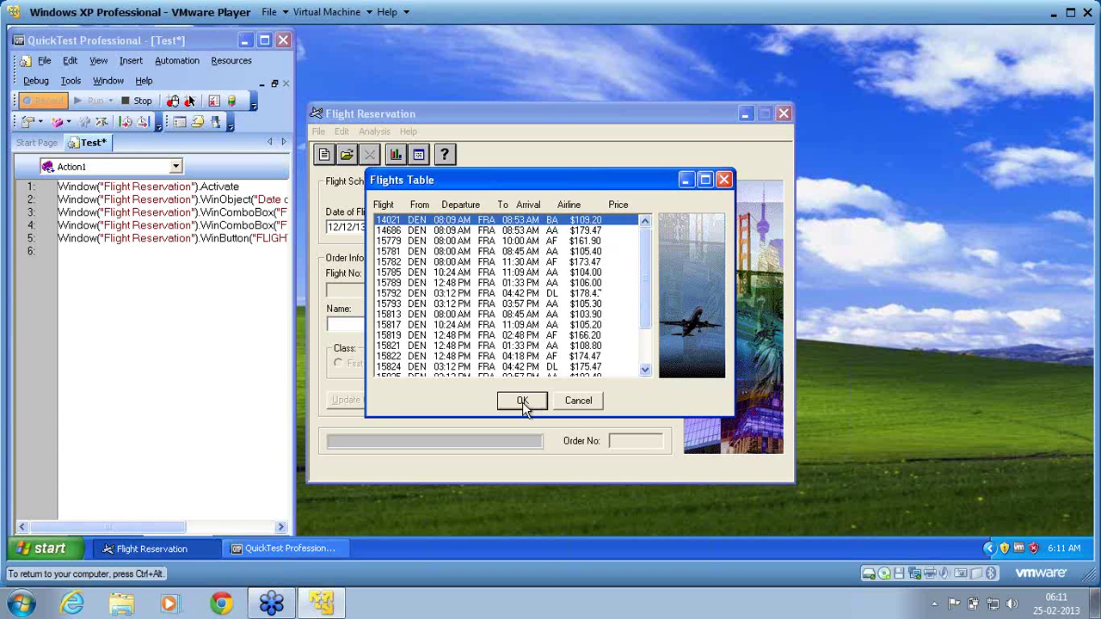
type("na")
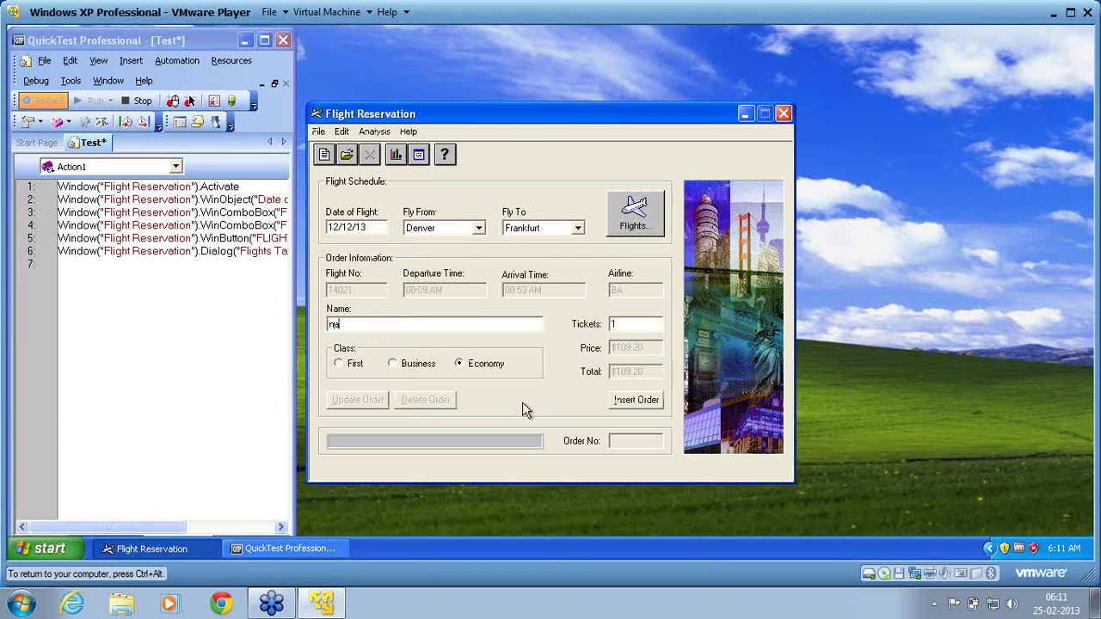
type("me")
double_click(621, 325)
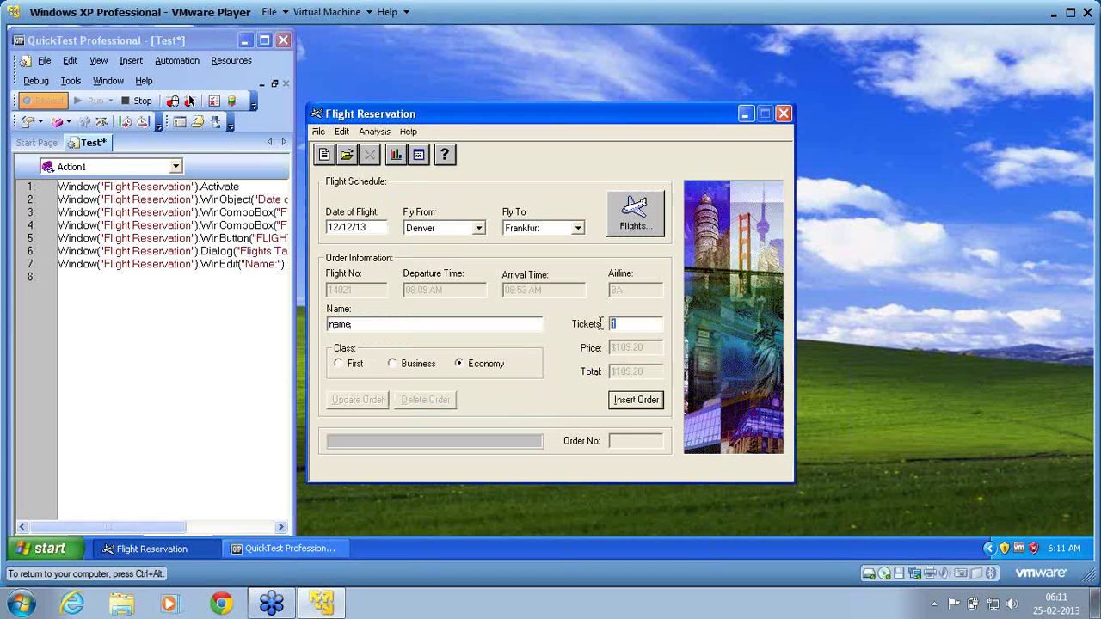
type("2")
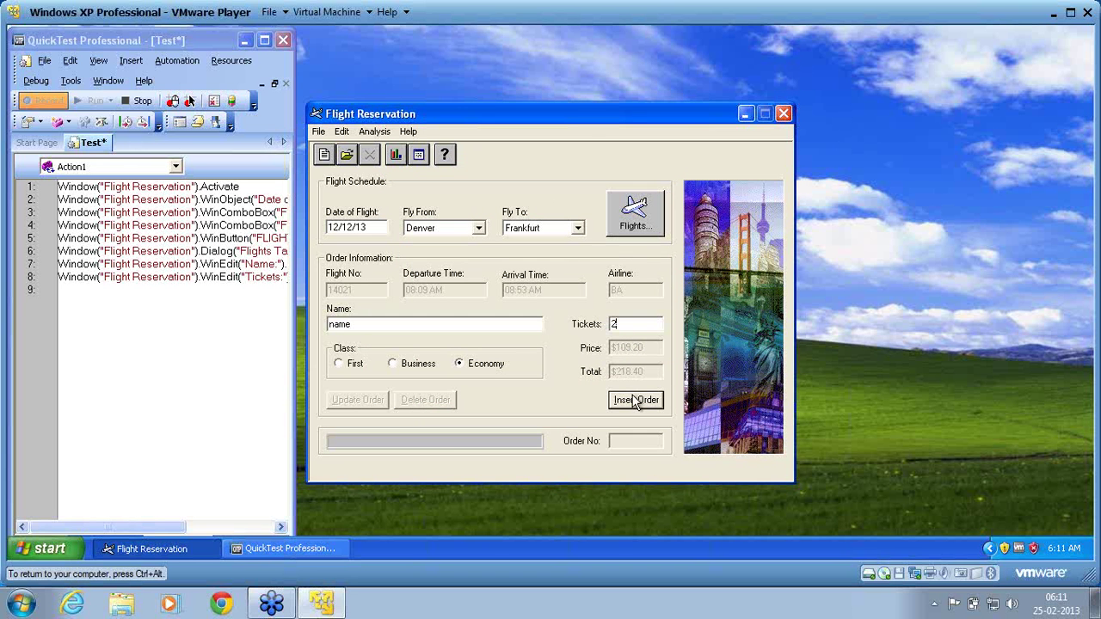
left_click(636, 405)
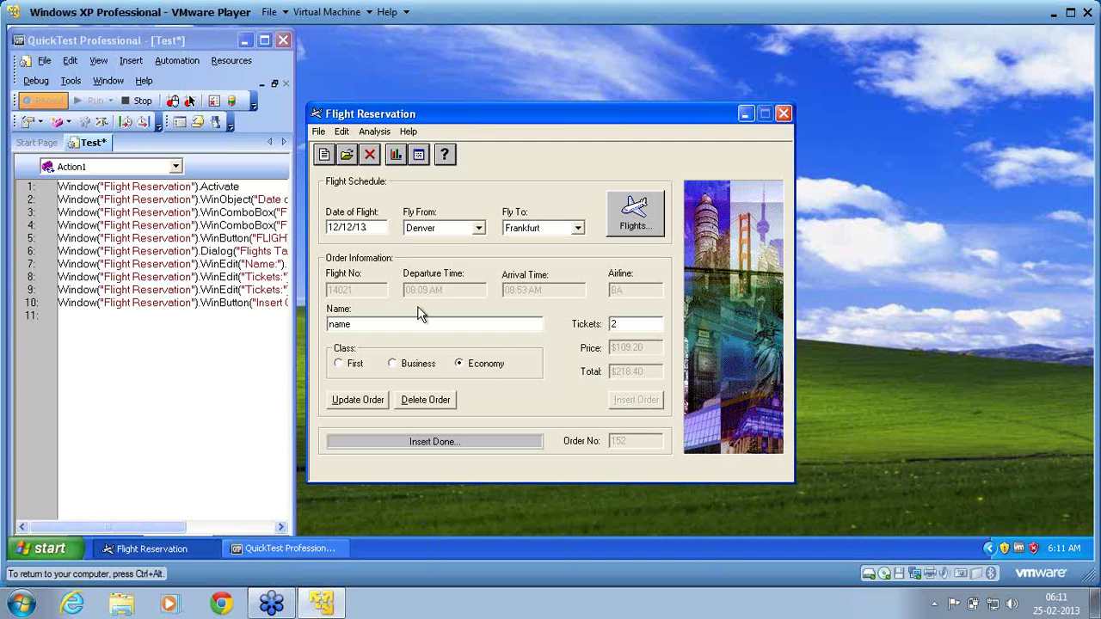
Fax order 152 to the entered fax number, then reset Flight Reservation to a blank order.
left_click(318, 134)
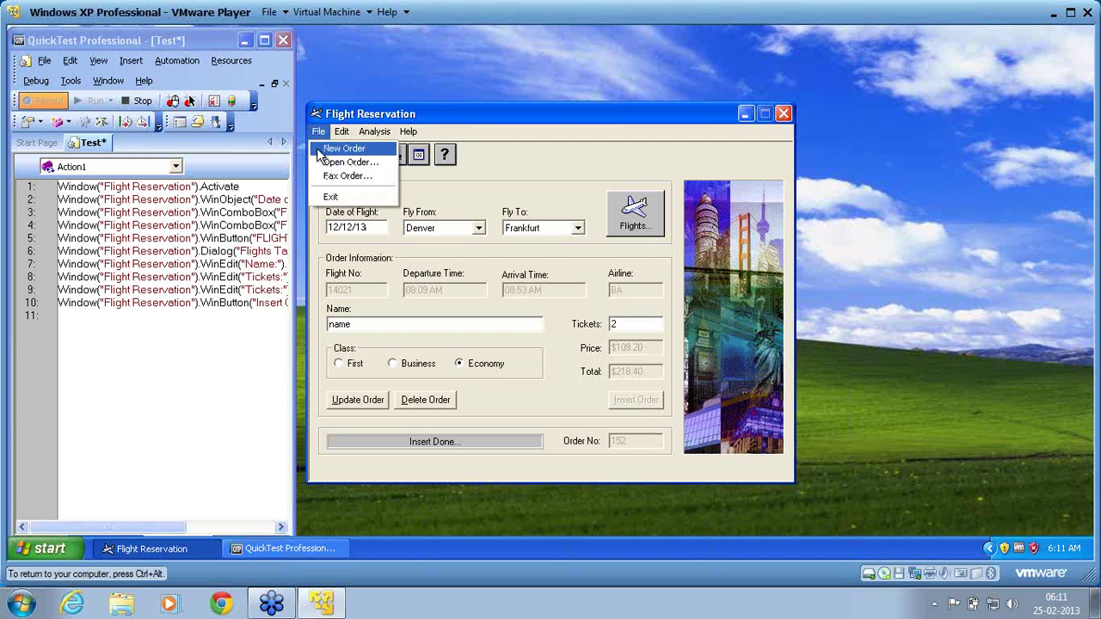
left_click(331, 177)
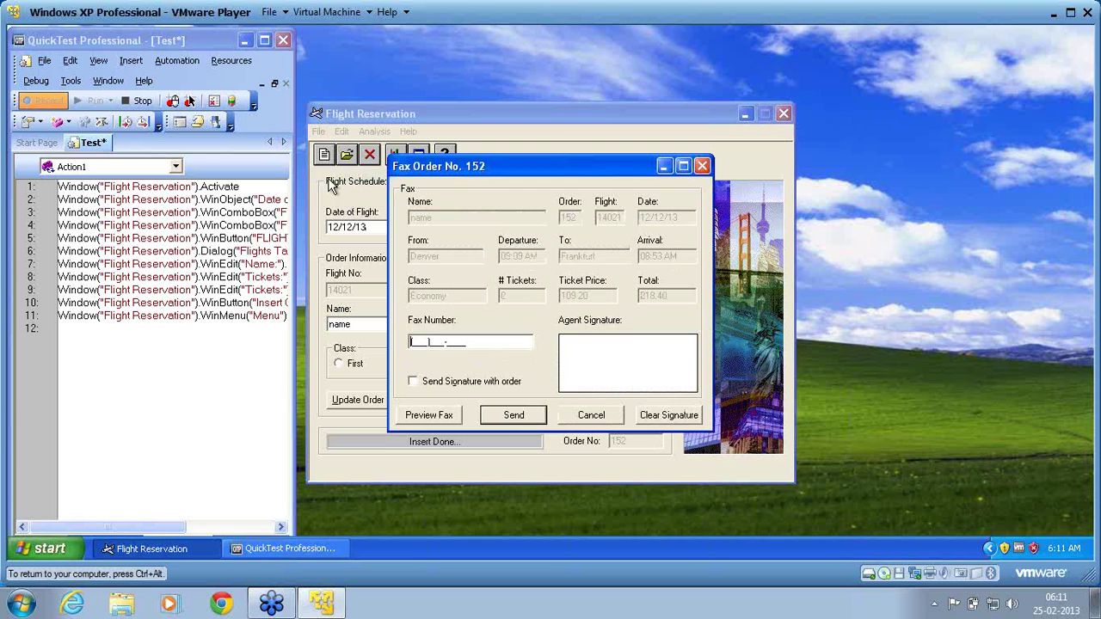
left_click(508, 415)
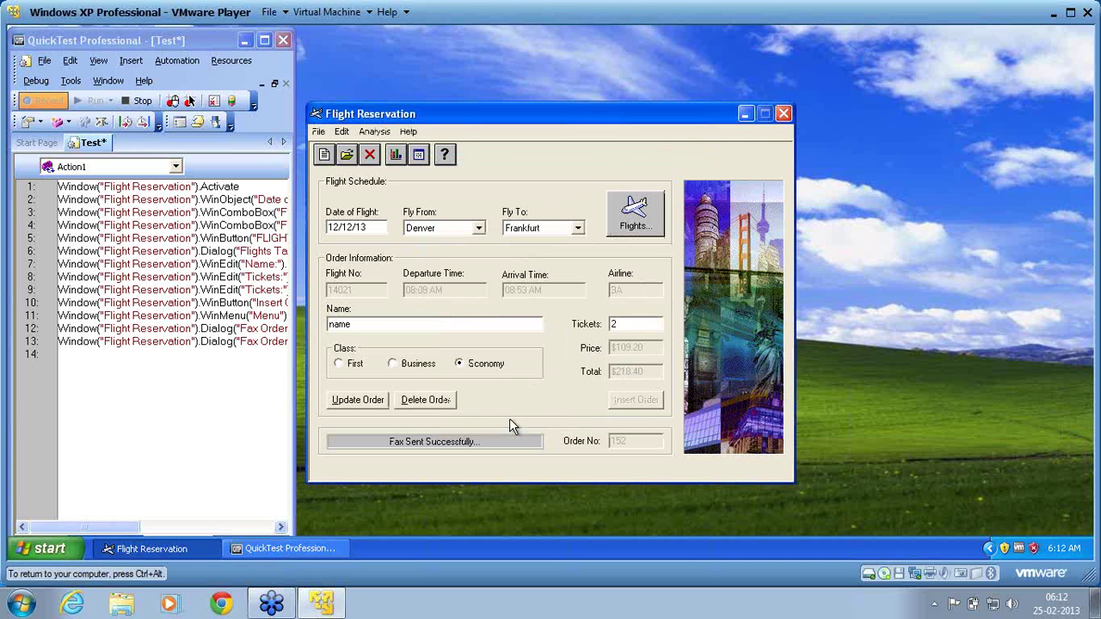
left_click(324, 156)
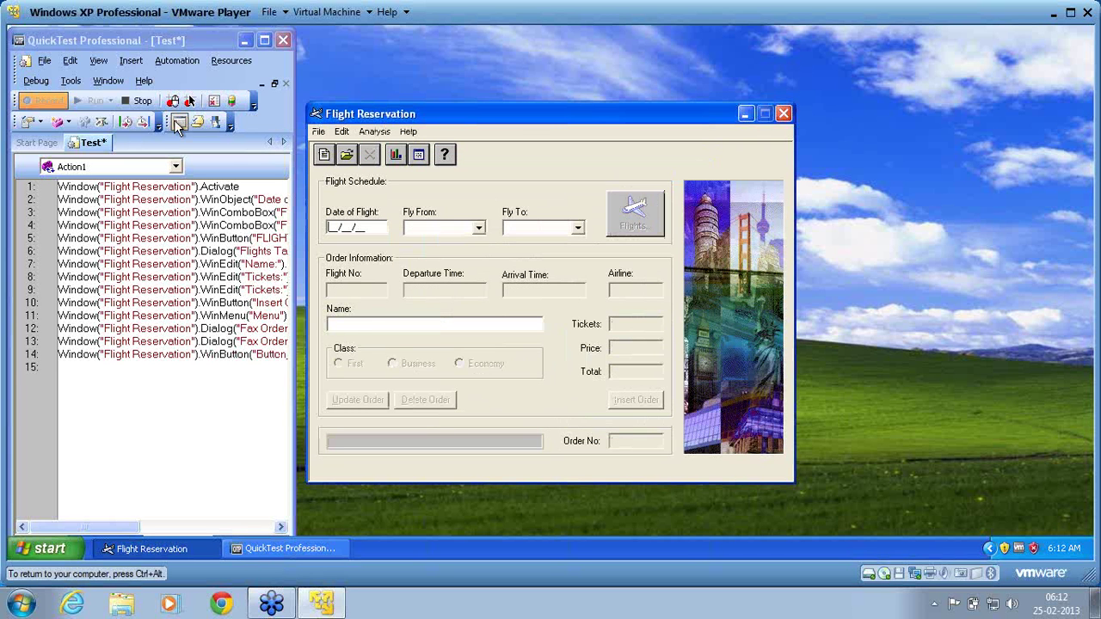
Stop recording and display the Resources menu.
left_click(139, 101)
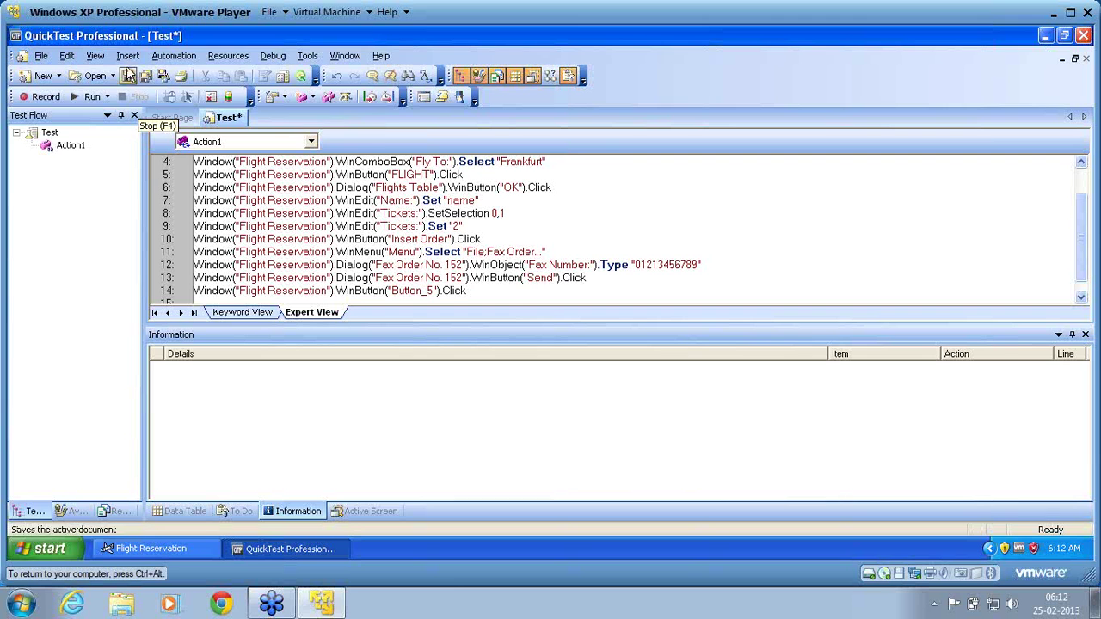
left_click(212, 58)
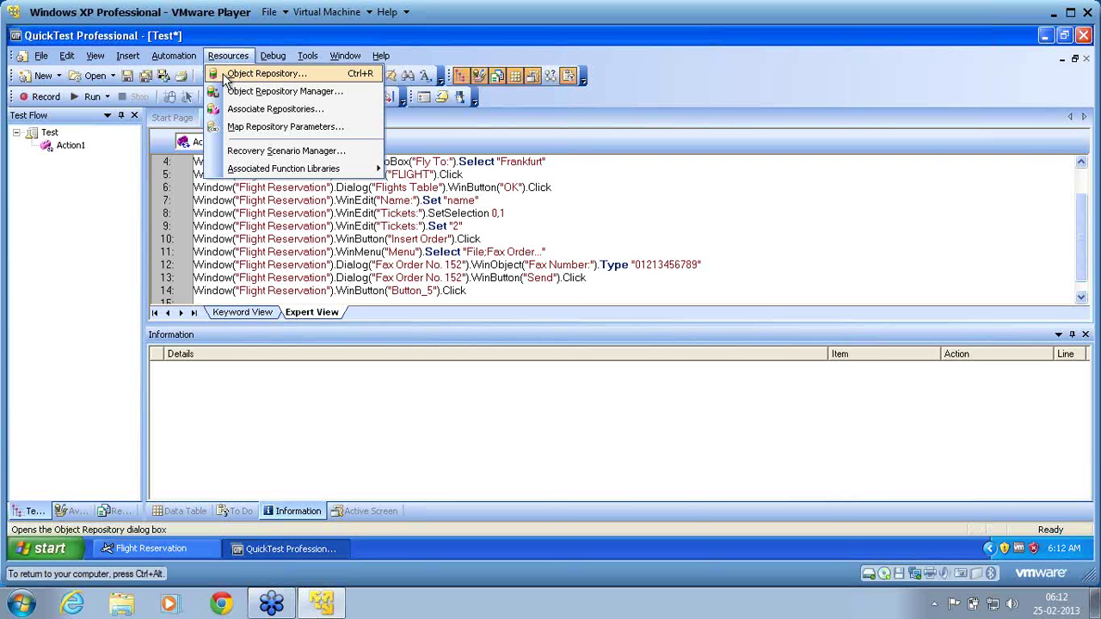
Open the Object Repository and select the expanded Fax Order No. 152 dialog object.
left_click(223, 76)
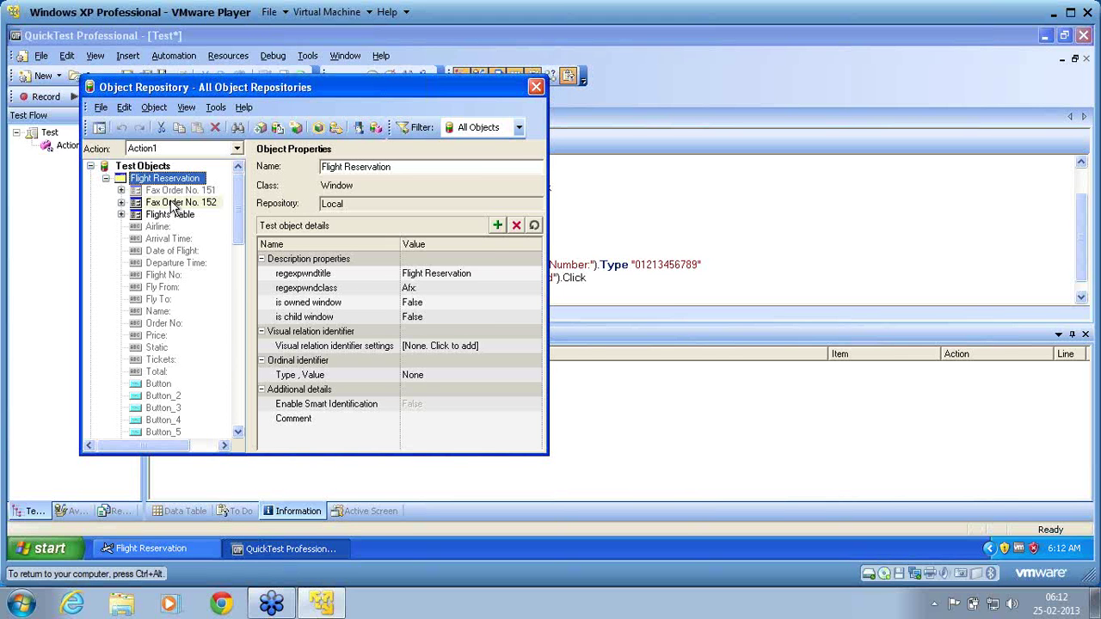
left_click(122, 203)
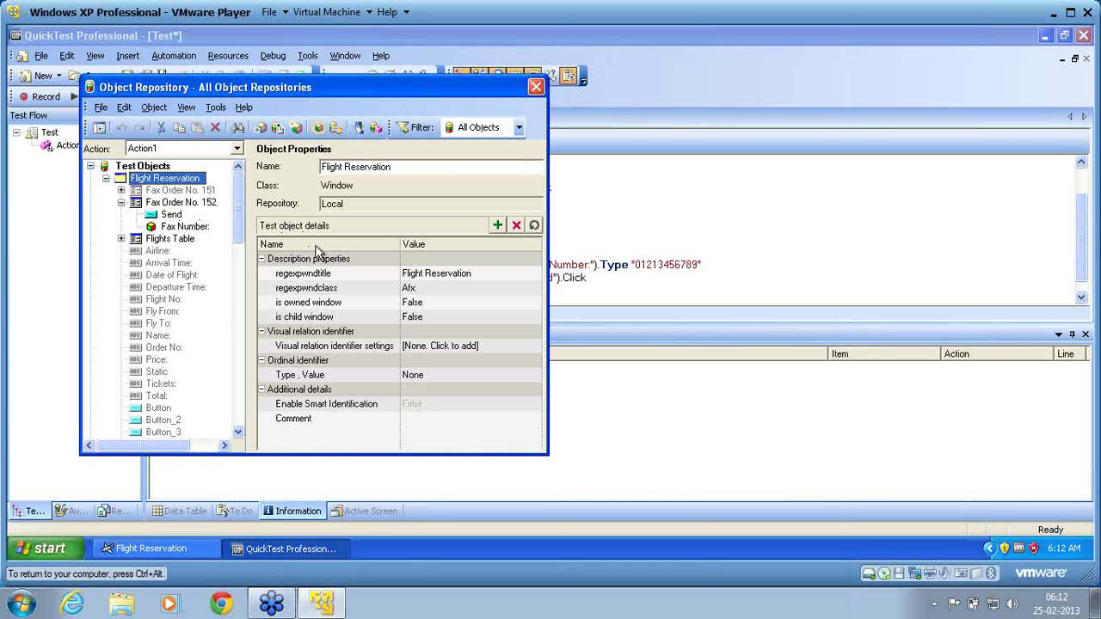
left_click(199, 205)
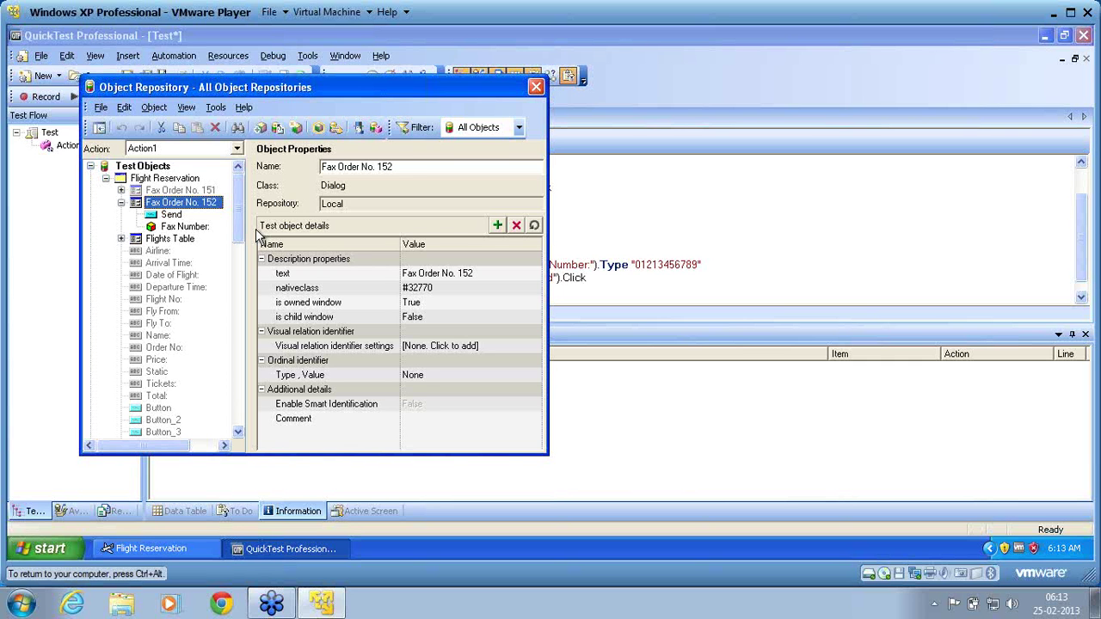
Begin deleting Fax Order No. 152, answer No to keep it, and close the Object Repository.
left_click(182, 203)
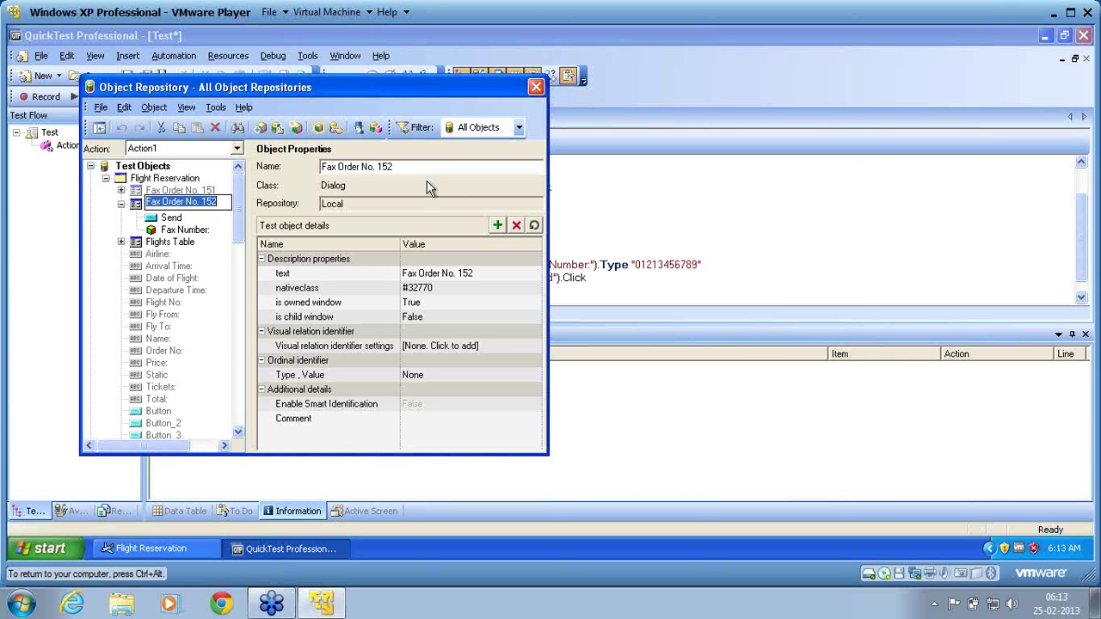
left_click(134, 211)
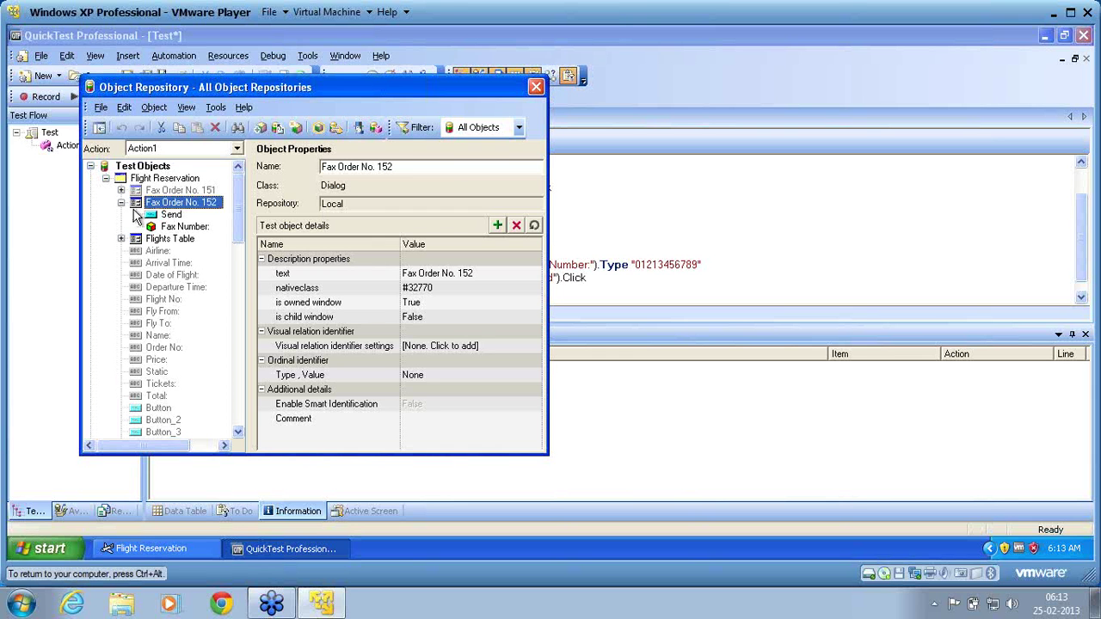
right_click(135, 211)
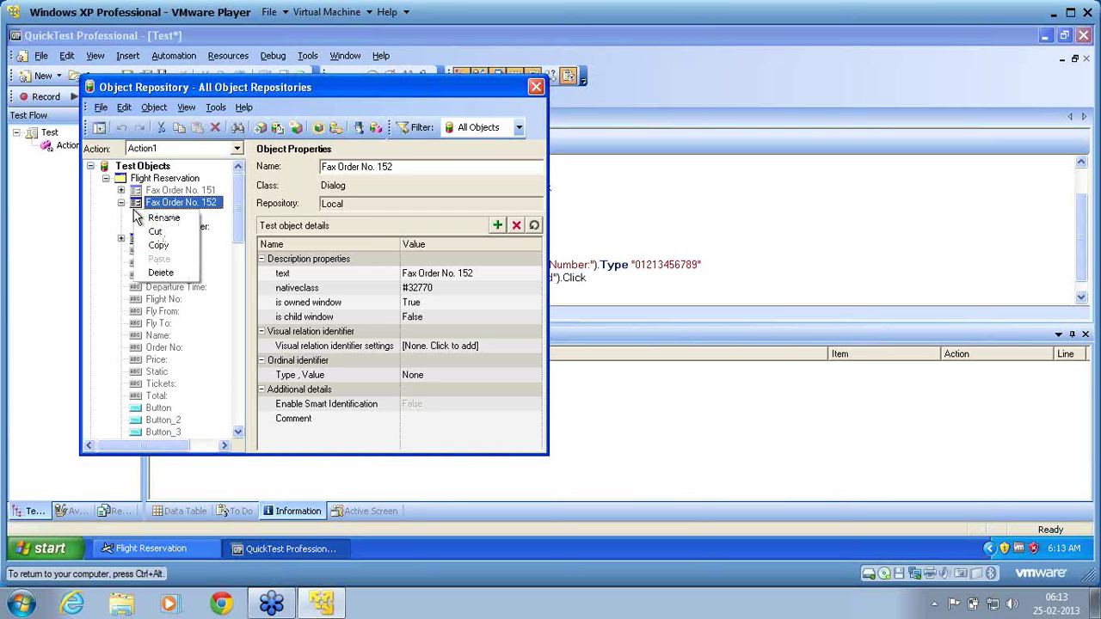
left_click(160, 274)
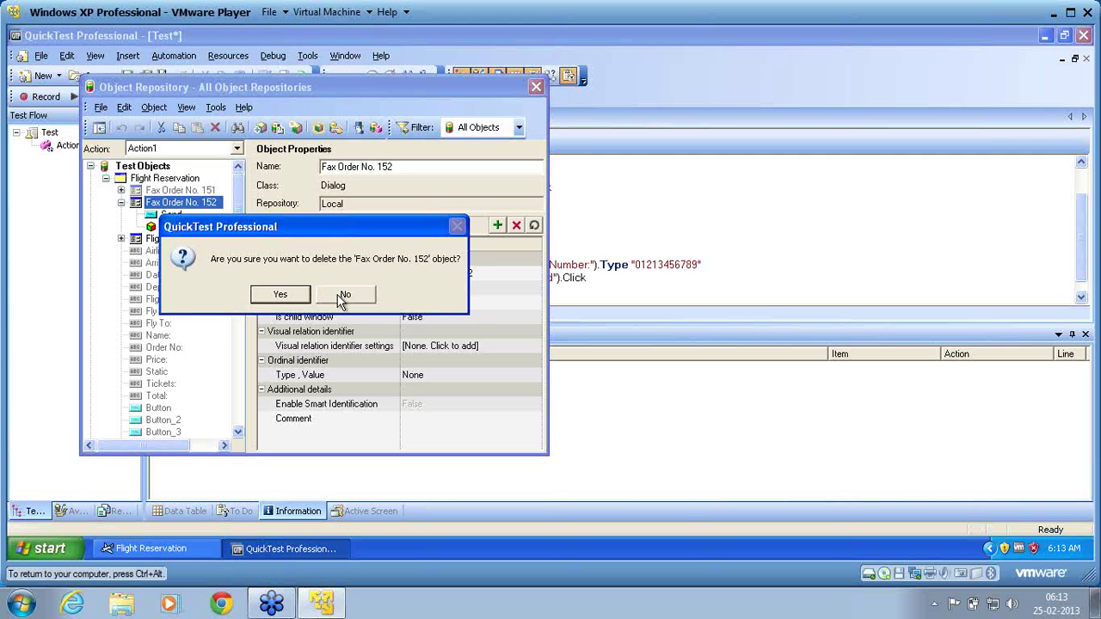
left_click(342, 297)
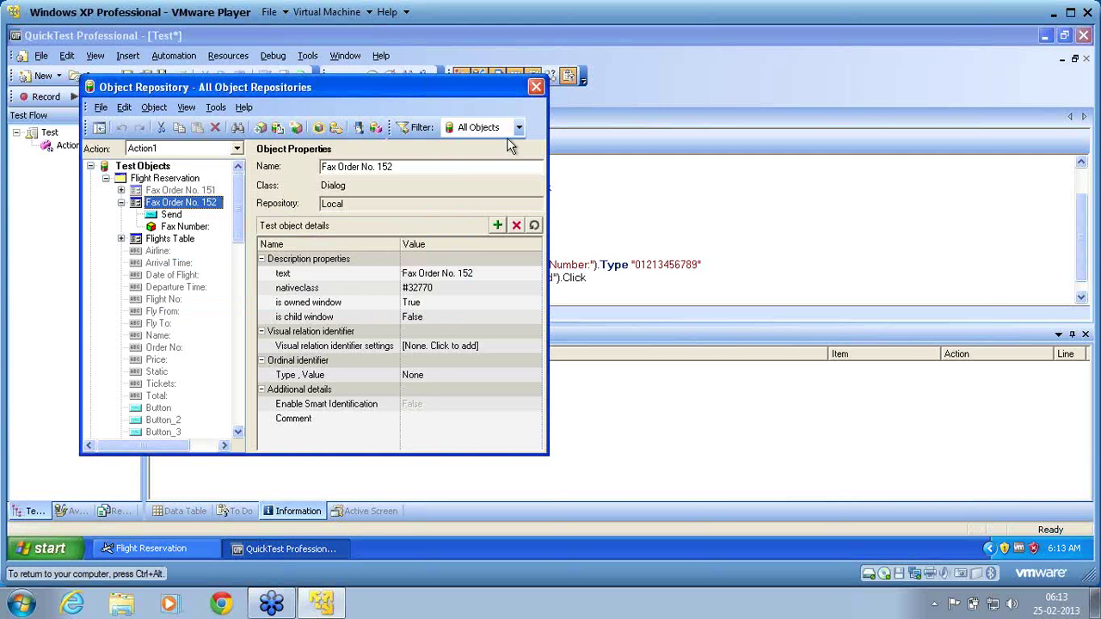
left_click(535, 89)
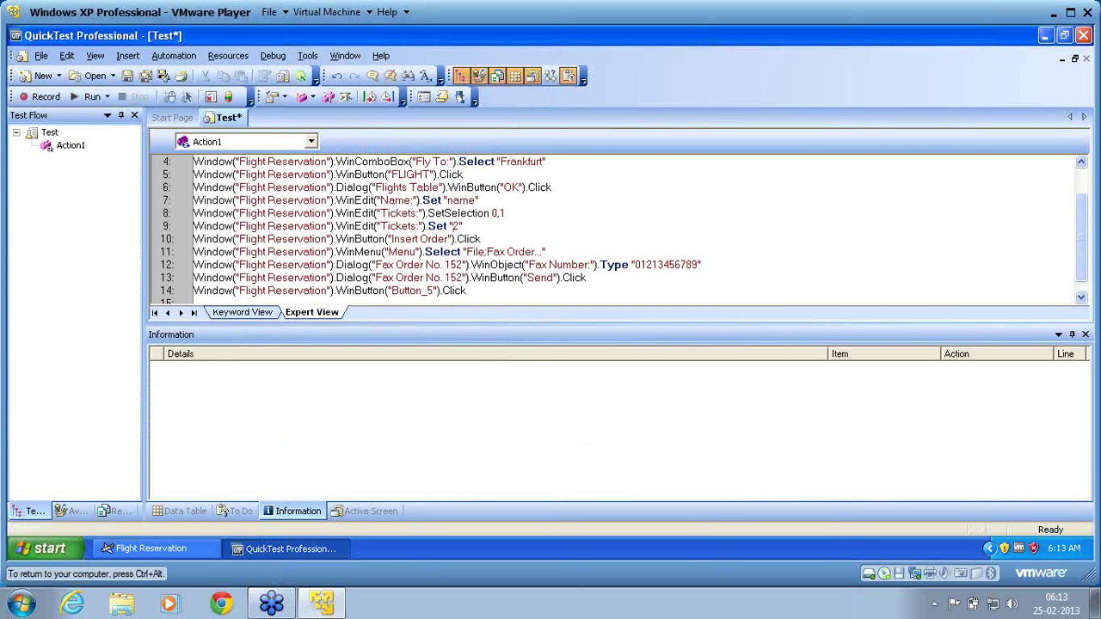
Switch to Keyword View, scroll down to the later steps, and open the Resources menu.
left_click(249, 313)
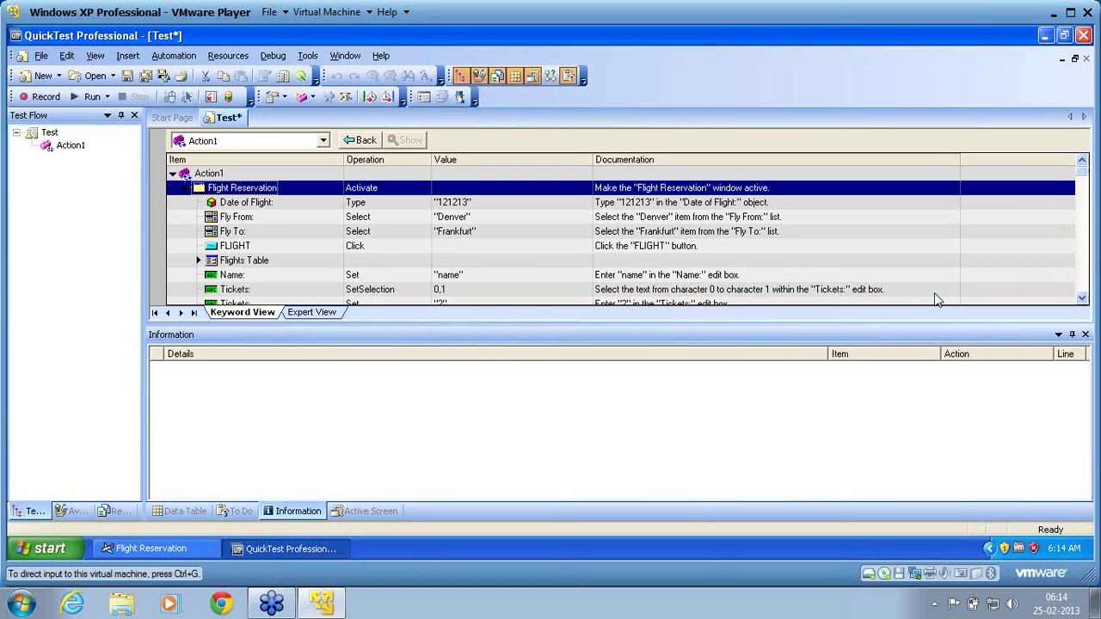
left_click(1083, 301)
left_click(1082, 301)
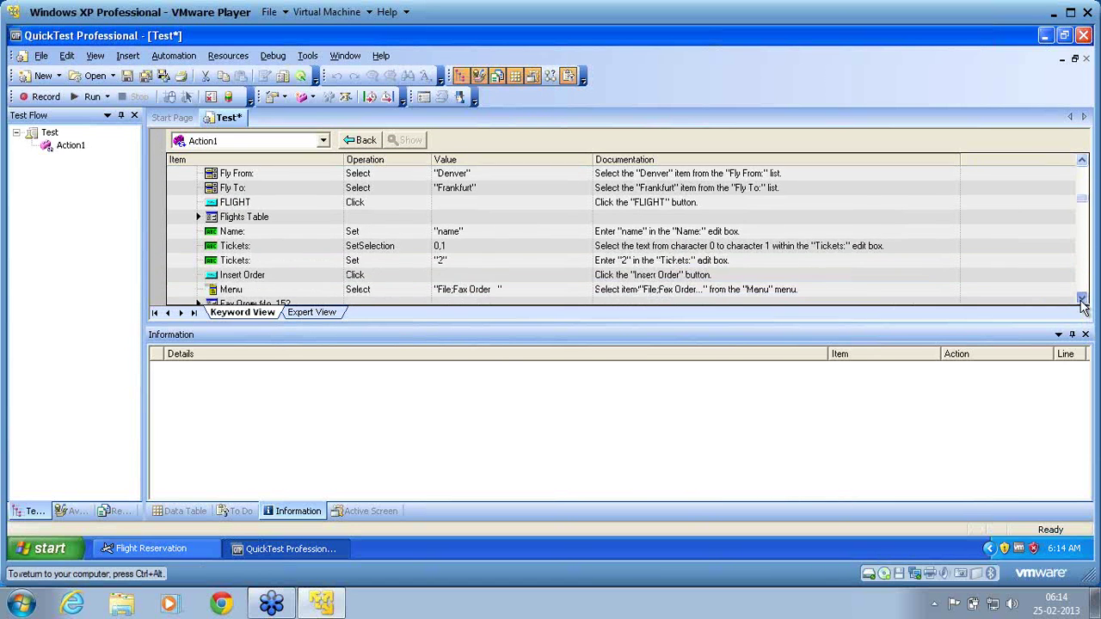
left_click(1083, 300)
left_click(1082, 300)
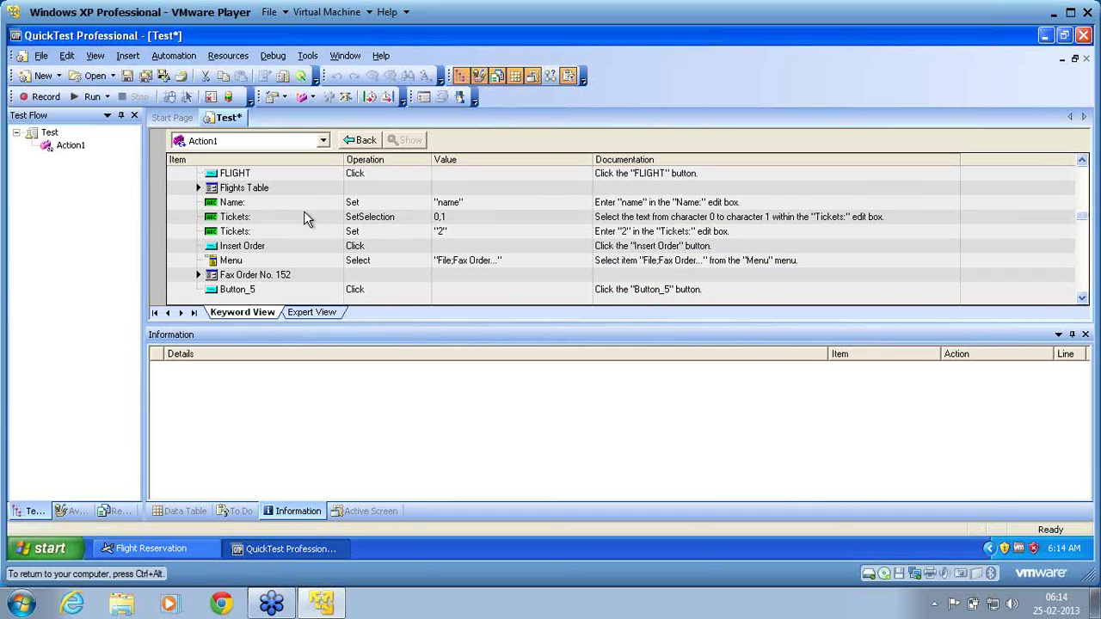
left_click(231, 57)
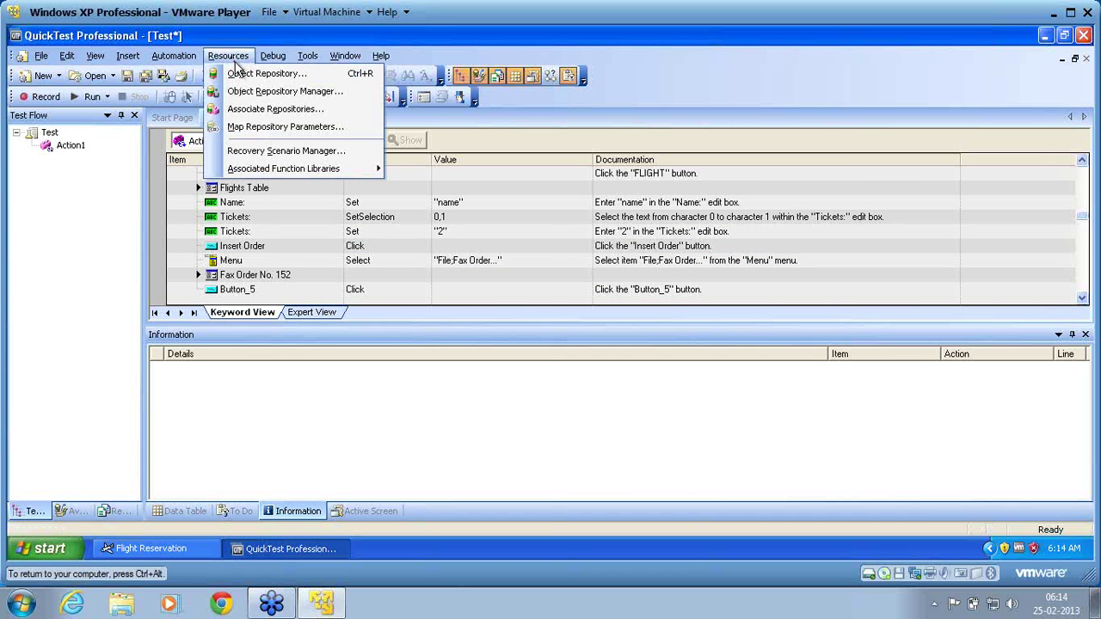
Delete Fax Order No. 152 from the Object Repository with Yes, then check Fax Order No. 151 and close.
left_click(240, 74)
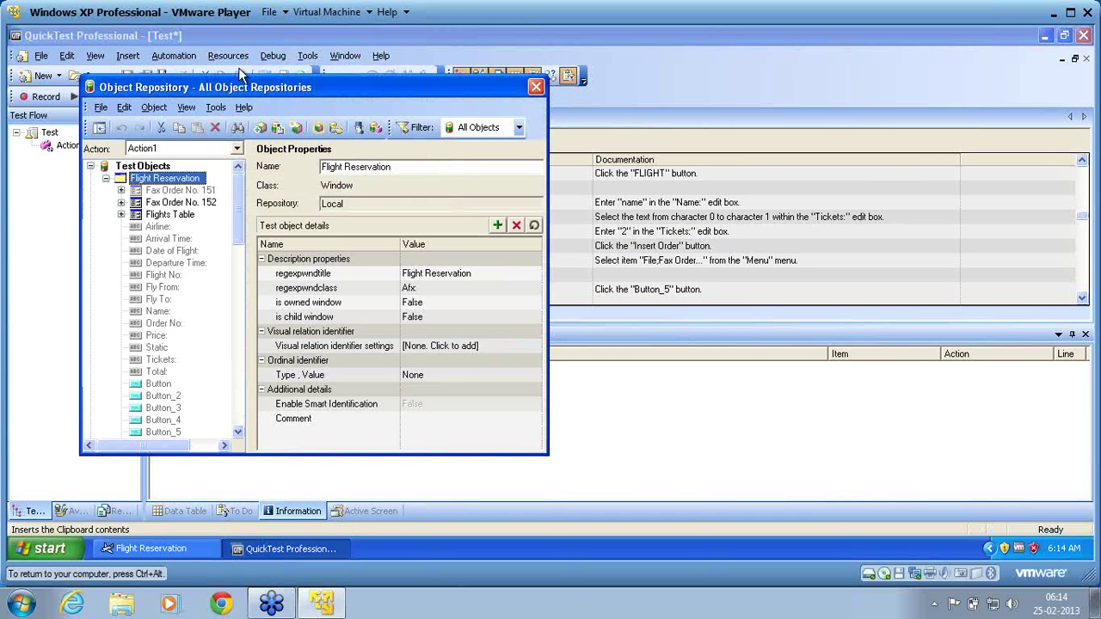
left_click_drag(247, 87, 540, 93)
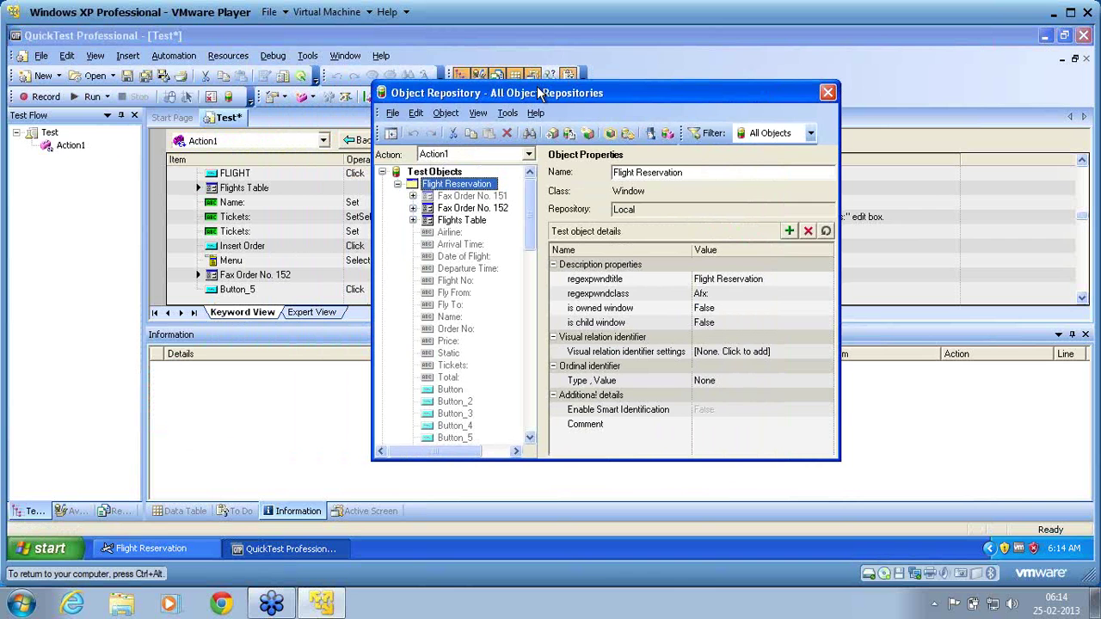
left_click(487, 209)
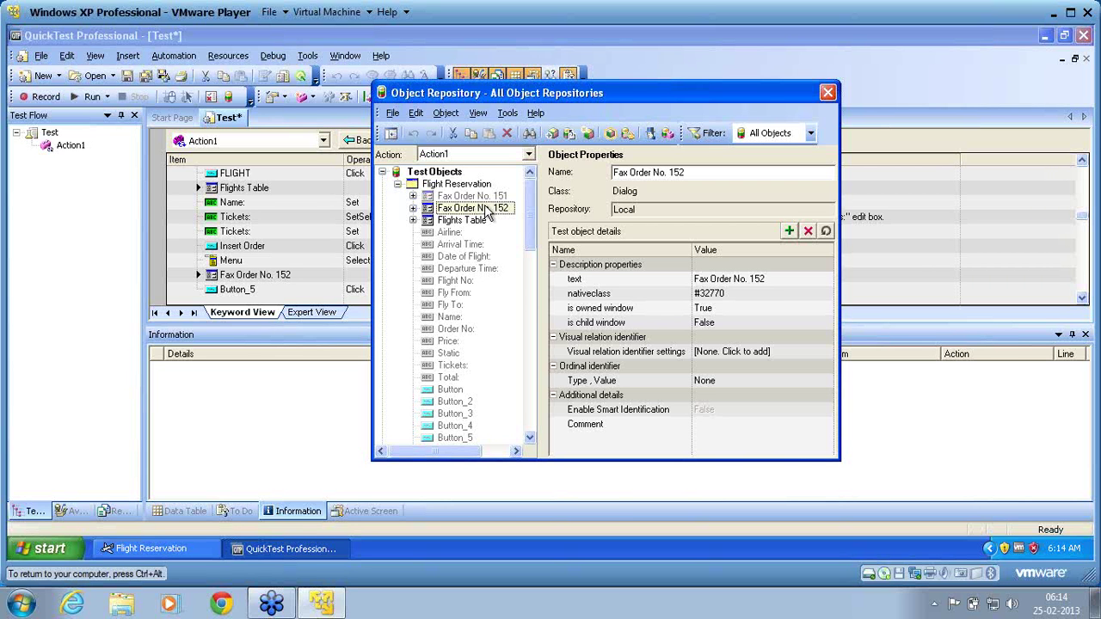
left_click(487, 209)
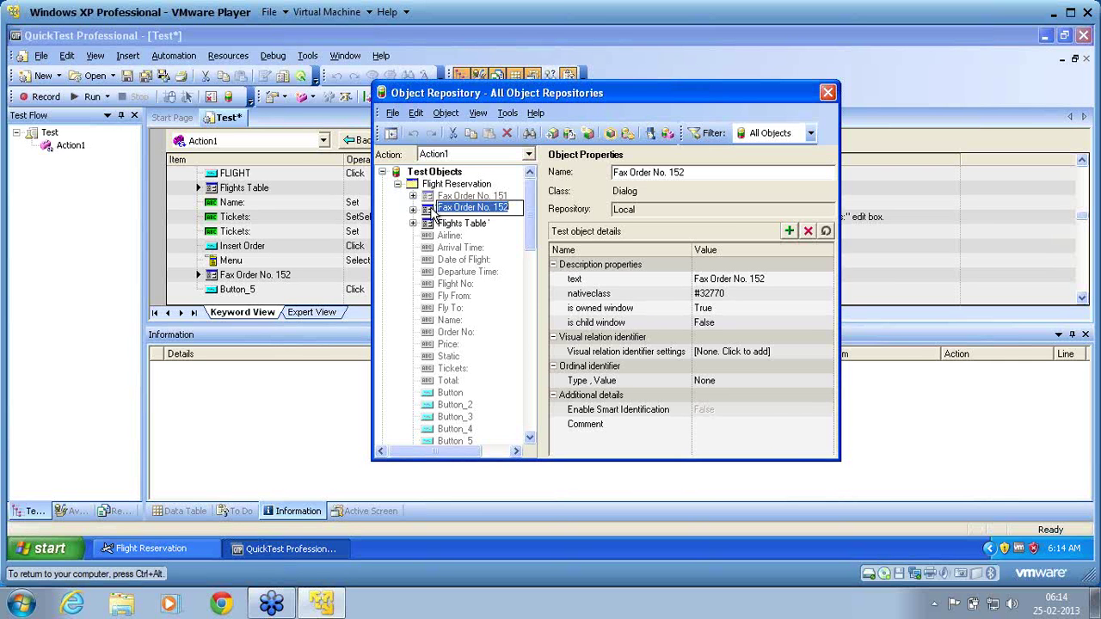
left_click(435, 216)
right_click(435, 214)
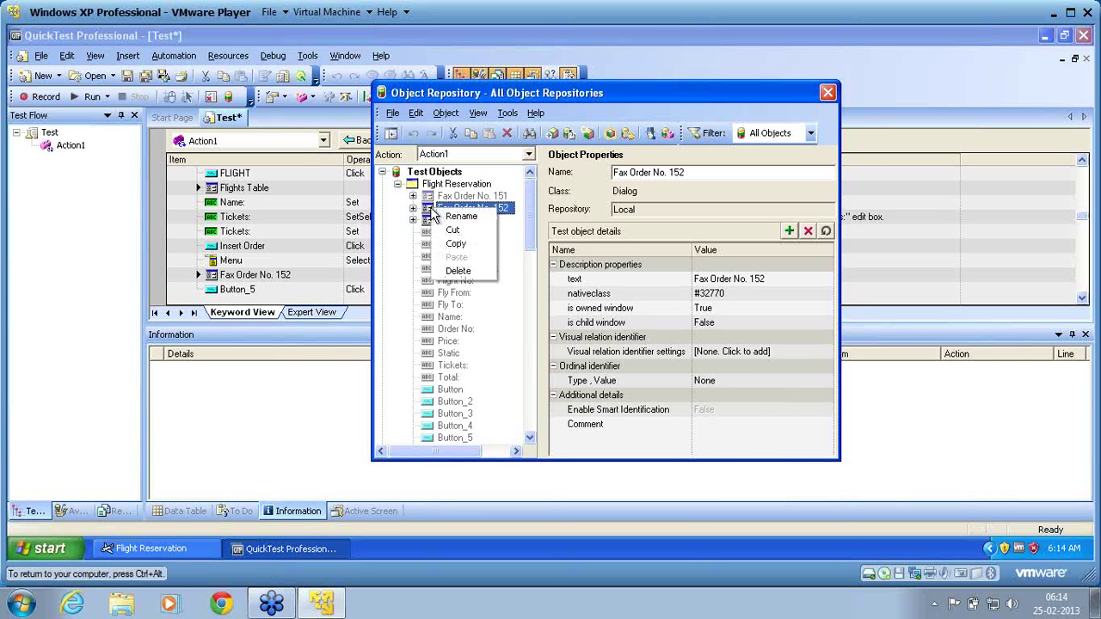
left_click(458, 271)
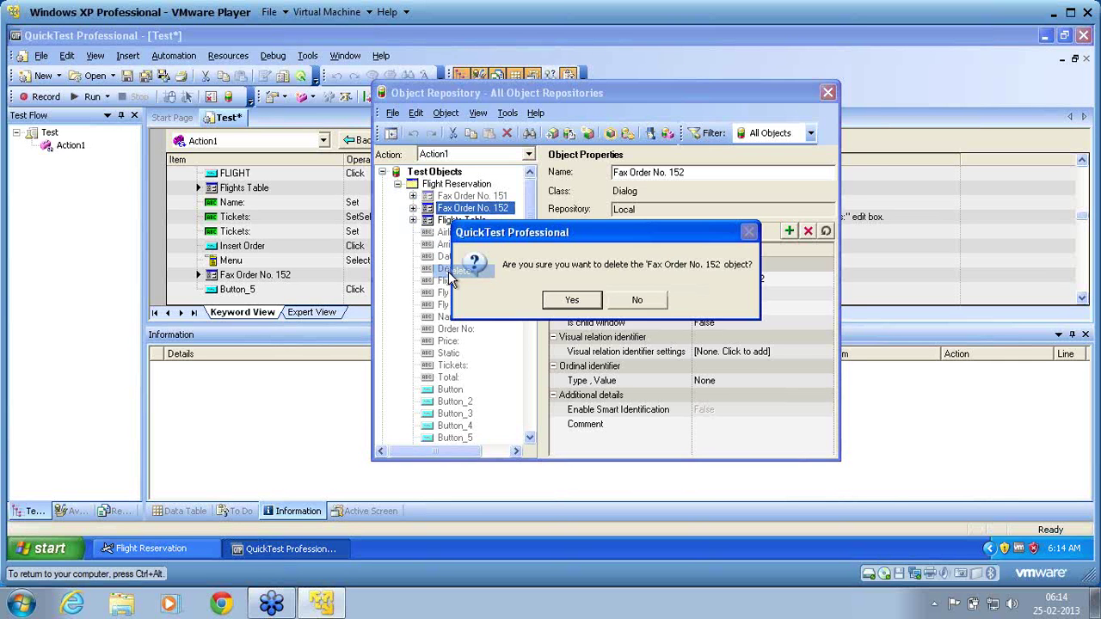
left_click(571, 299)
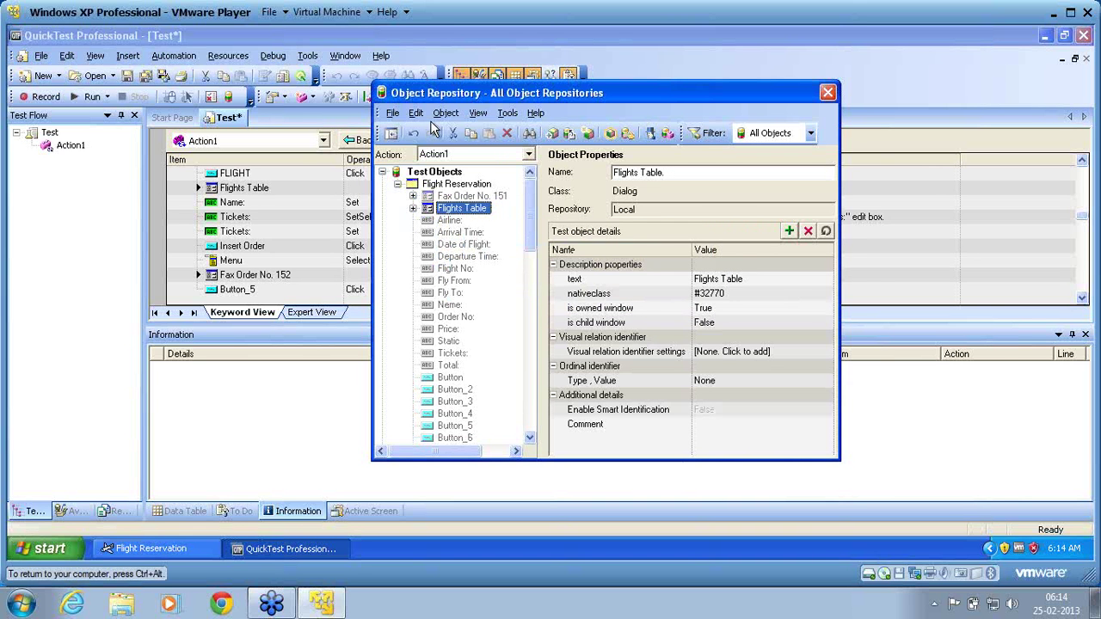
left_click(498, 198)
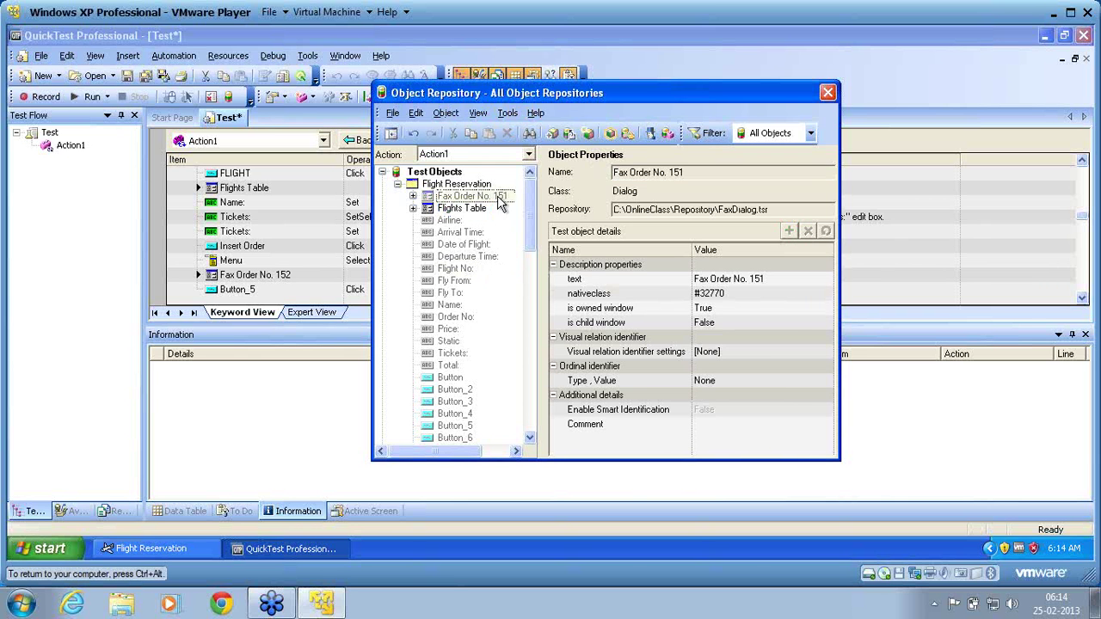
left_click(827, 93)
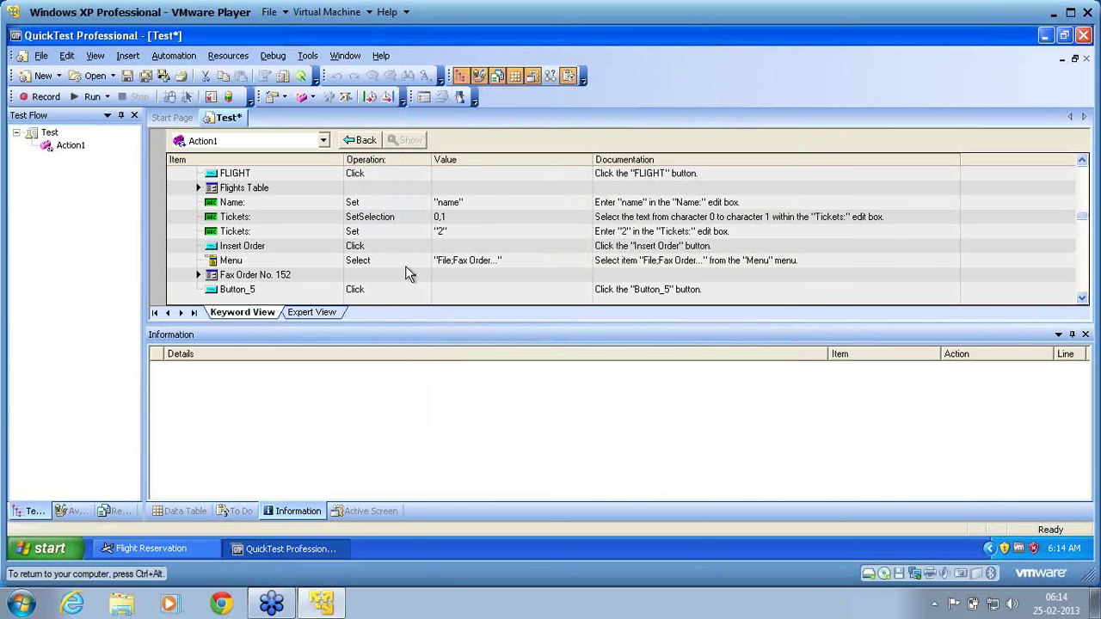
Return to Action1's Keyword View, scroll to the fax steps, and select the Fax Order No. 152 item.
left_click(329, 316)
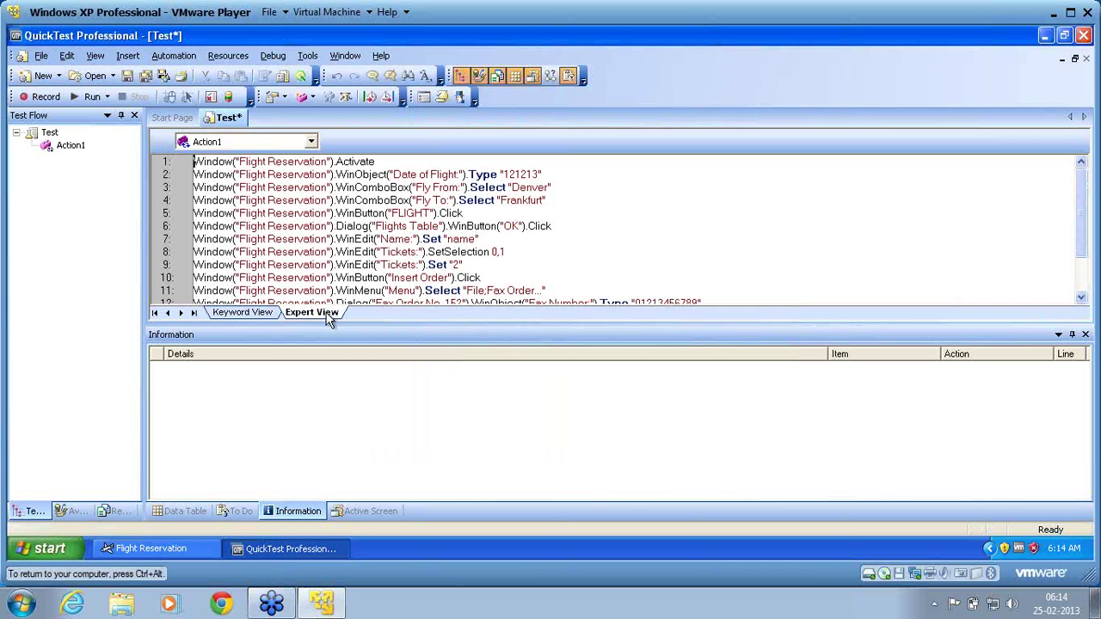
left_click(254, 313)
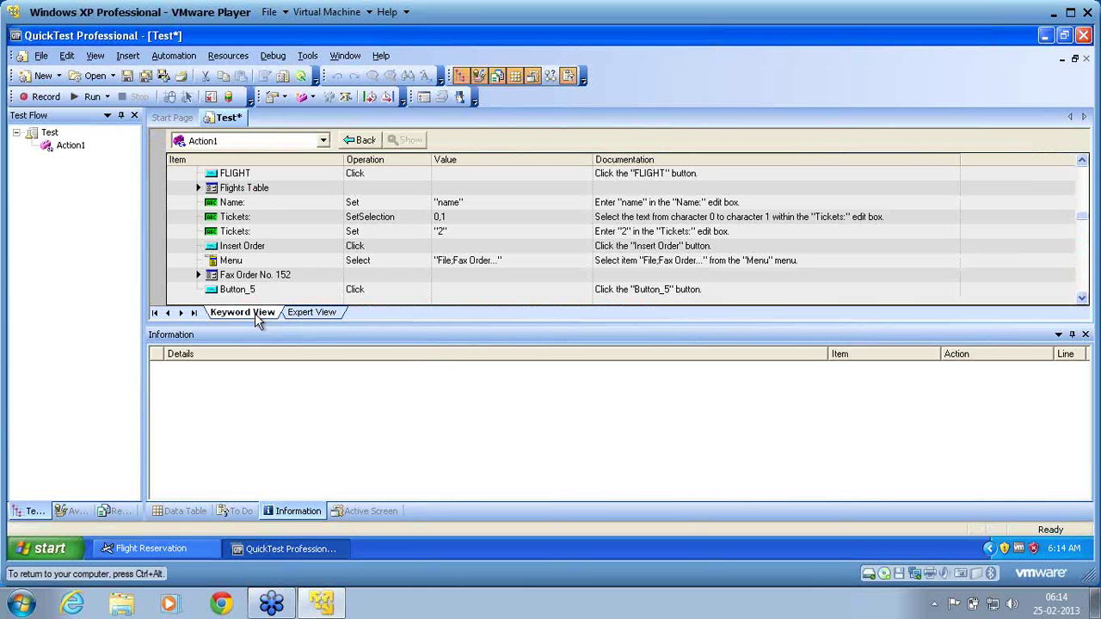
left_click(362, 141)
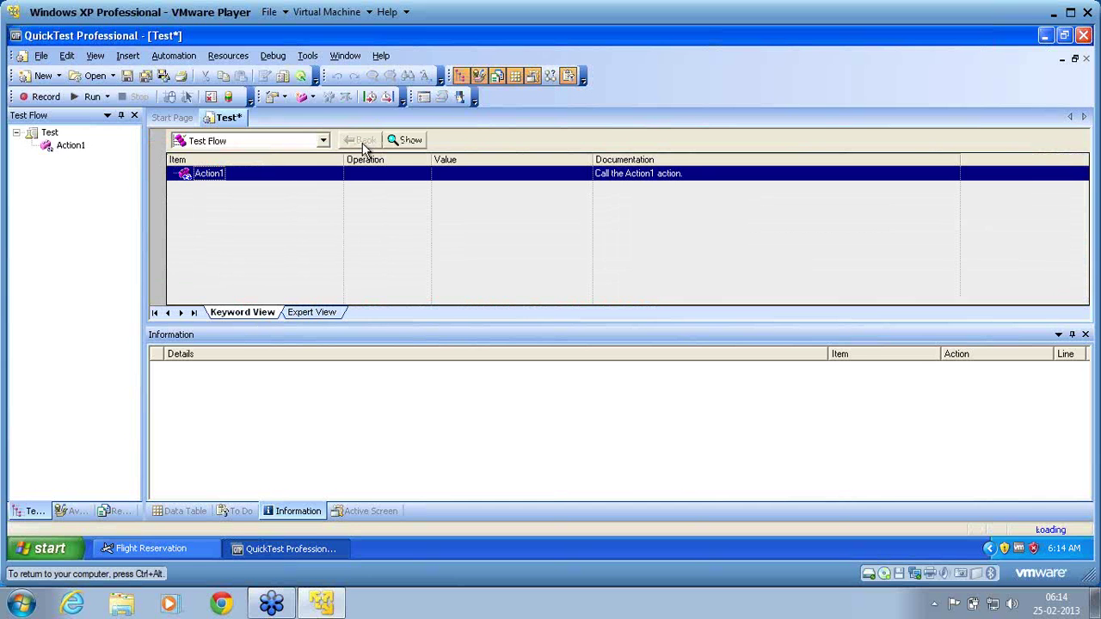
left_click(410, 141)
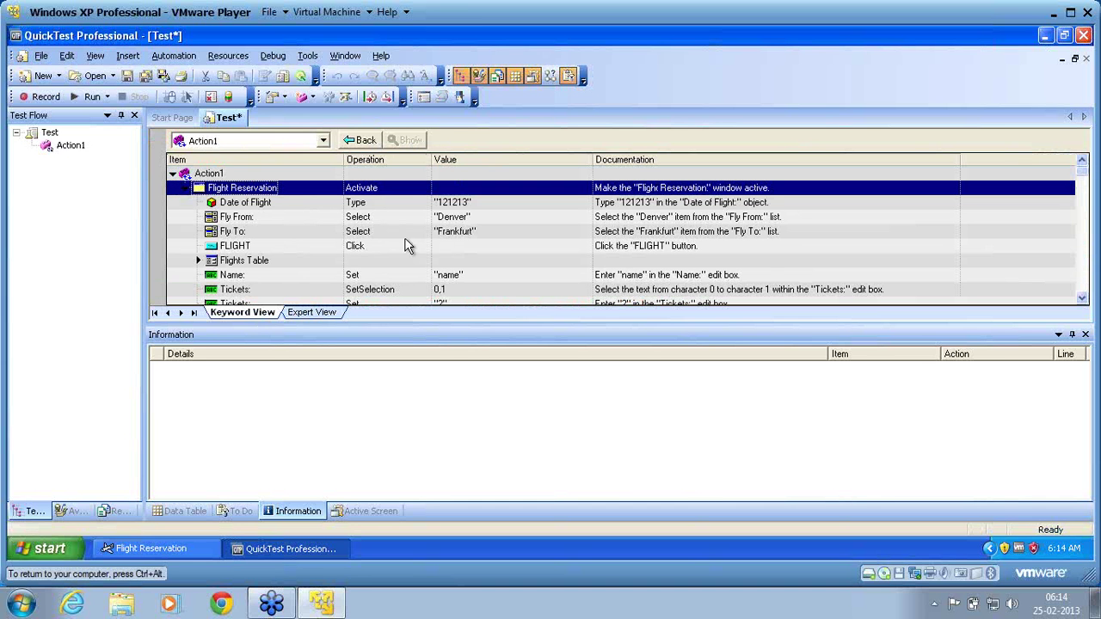
left_click(1081, 298)
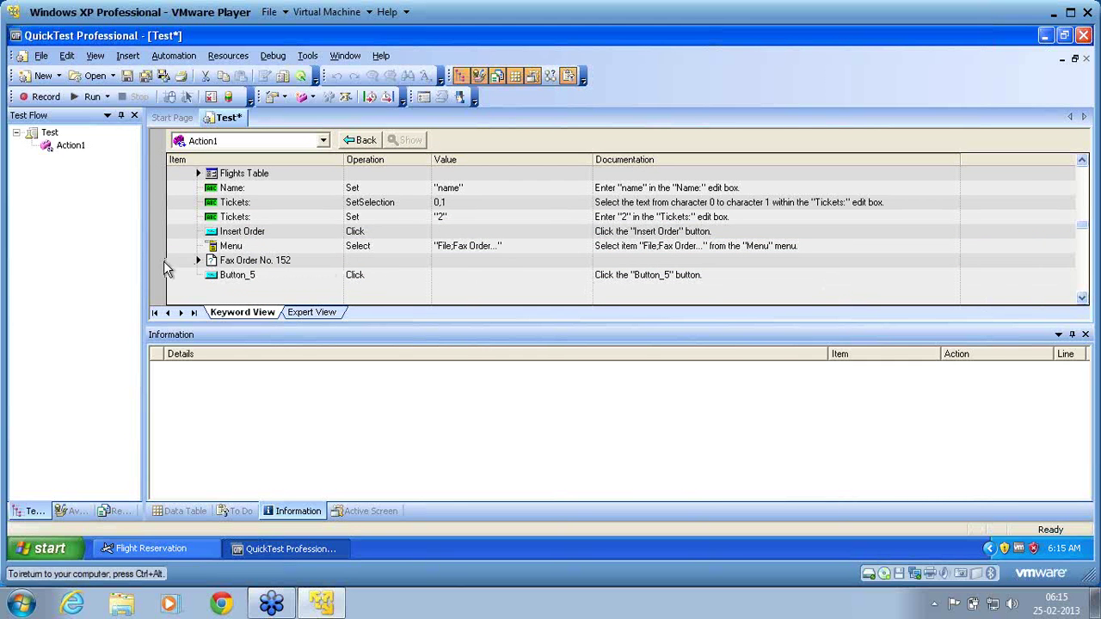
left_click(209, 263)
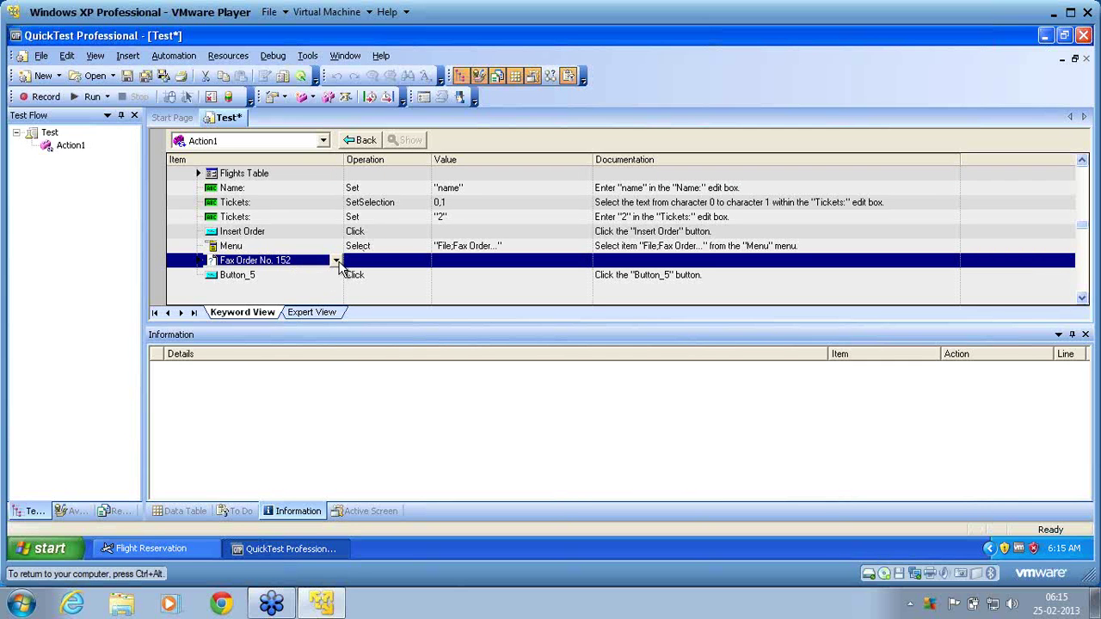
Try swapping the item to Fax Order No. 151, decline the warning, then switch to Expert View.
left_click(336, 261)
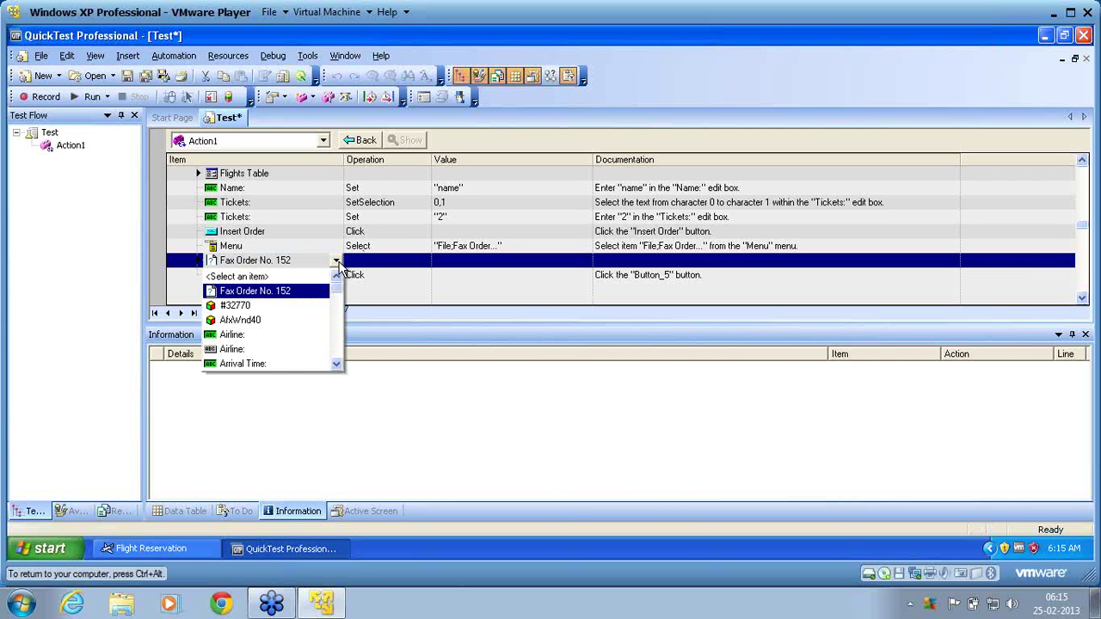
left_click(339, 333)
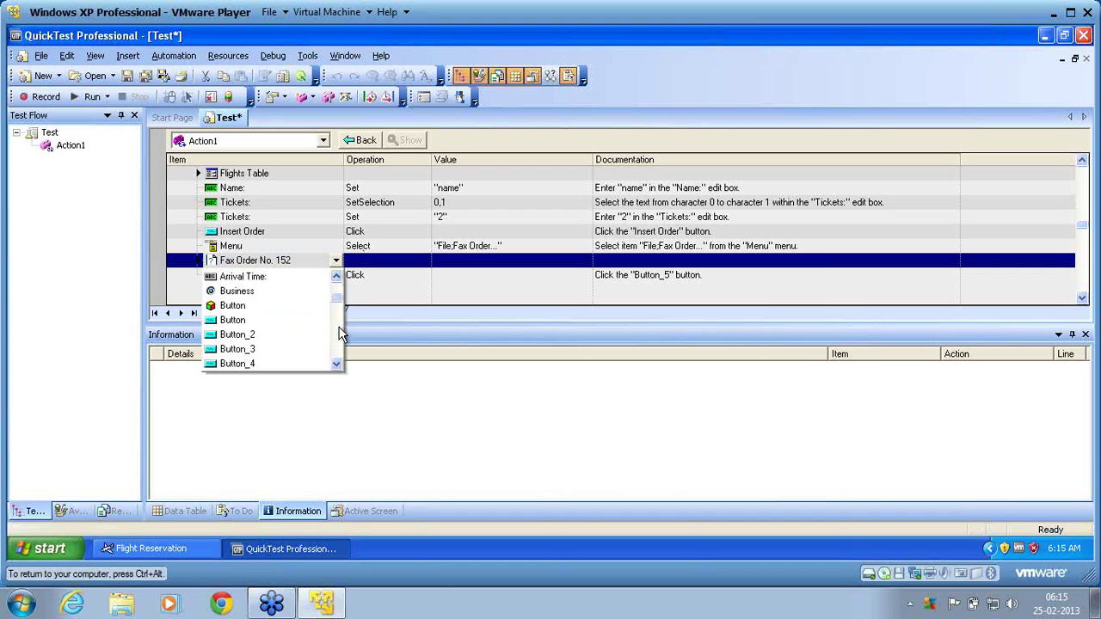
left_click(339, 334)
left_click(338, 327)
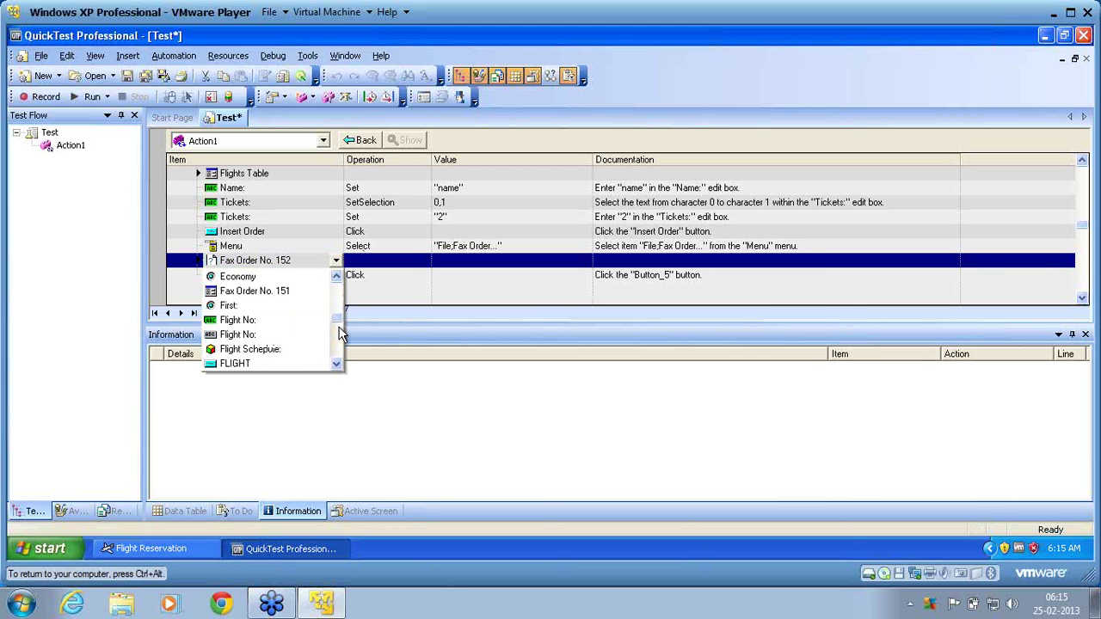
left_click(272, 295)
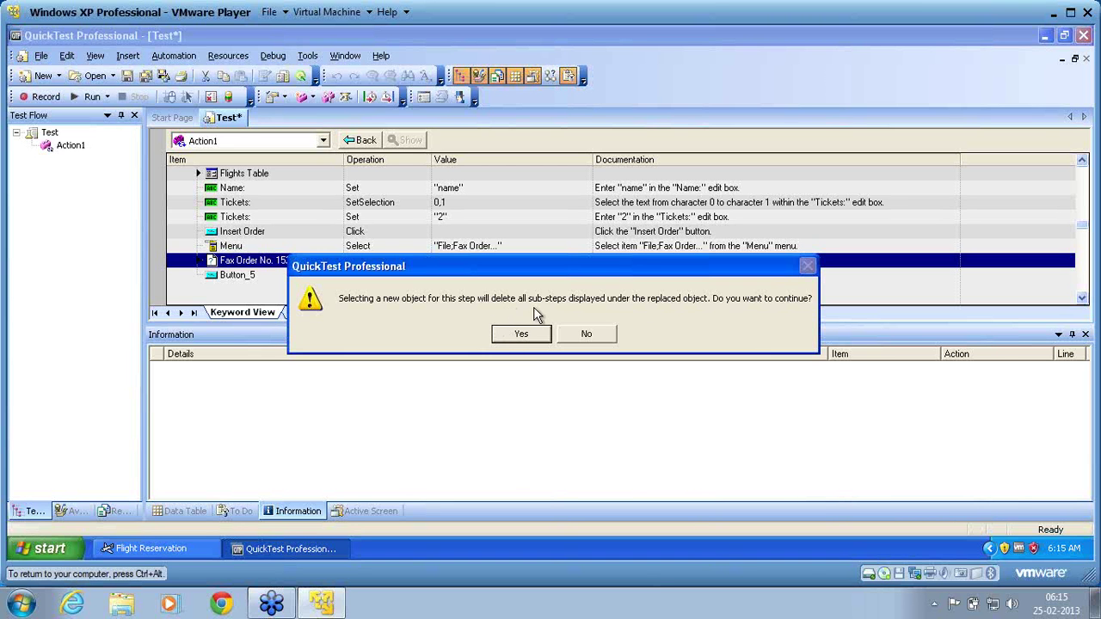
left_click(588, 342)
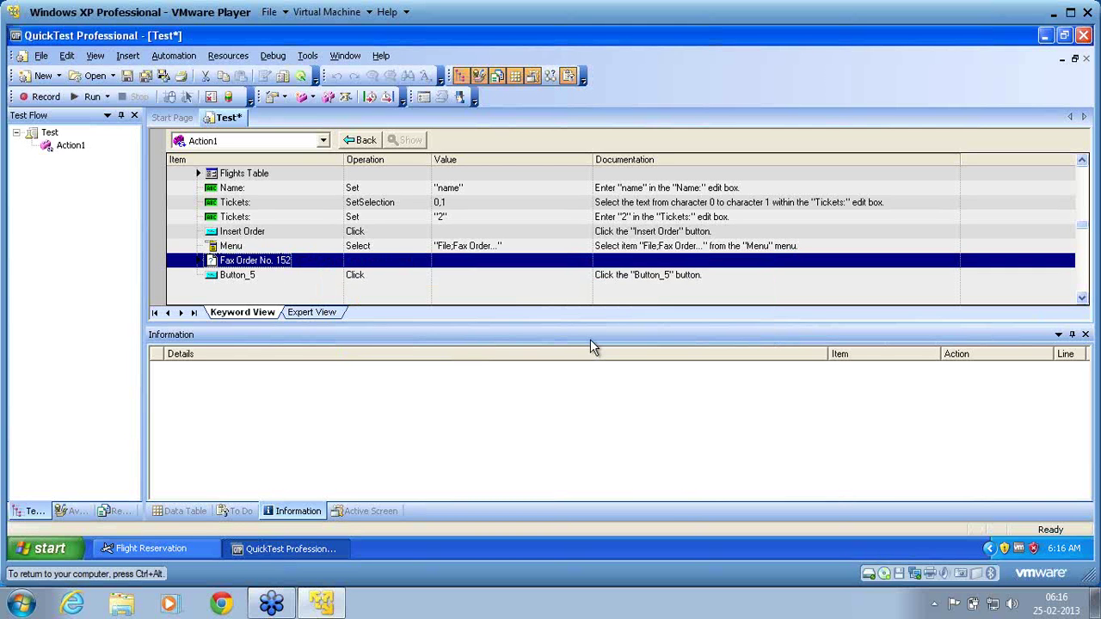
left_click(324, 293)
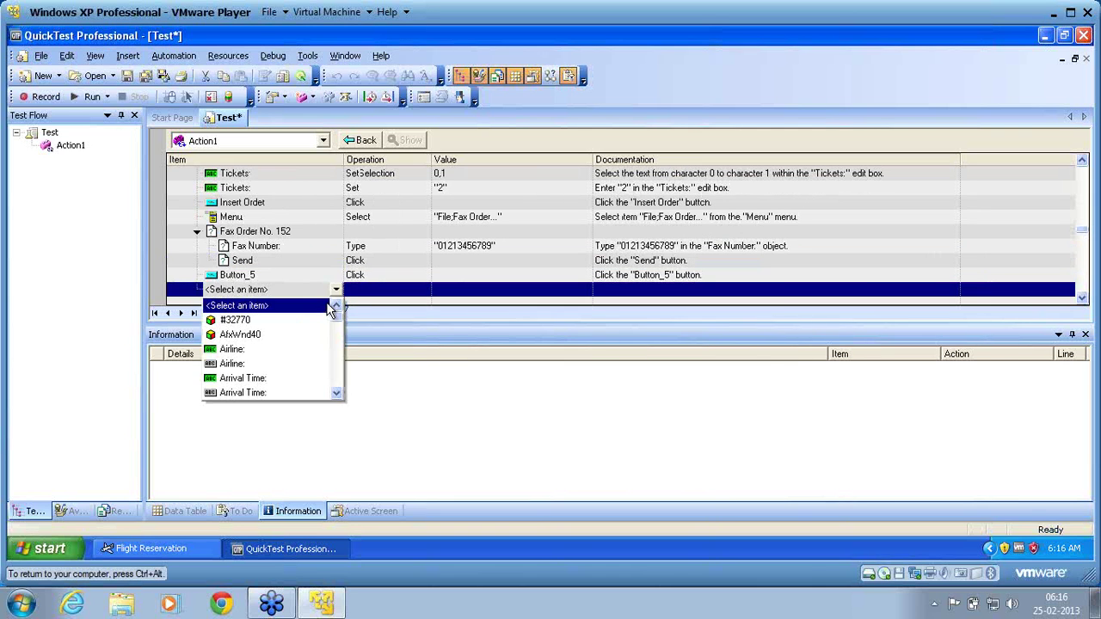
left_click(467, 428)
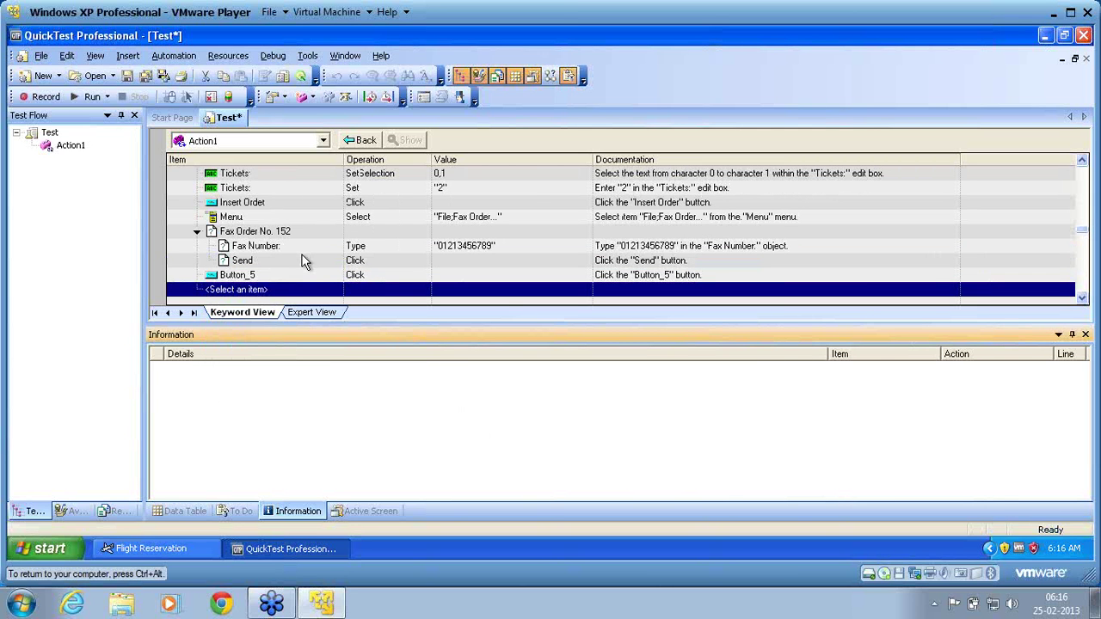
left_click(310, 312)
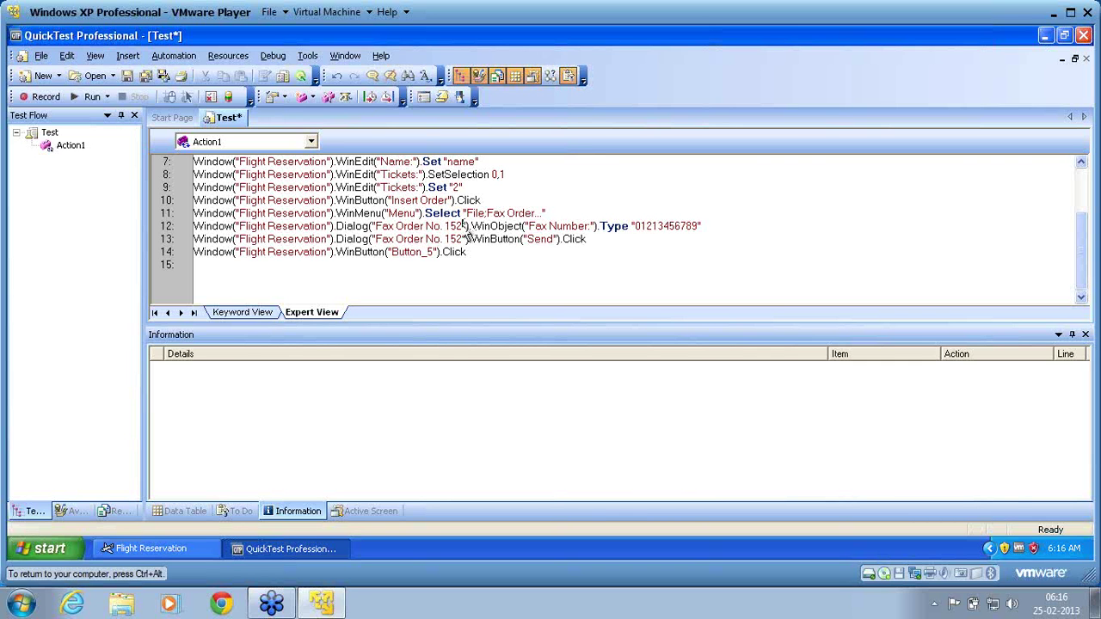
Change Fax Order No. 152 to 151 on script lines 12 and 13, then toggle Keyword and Expert views.
key("BackSpace")
type("1")
key("Down")
key("BackSpace")
type("1")
left_click(481, 253)
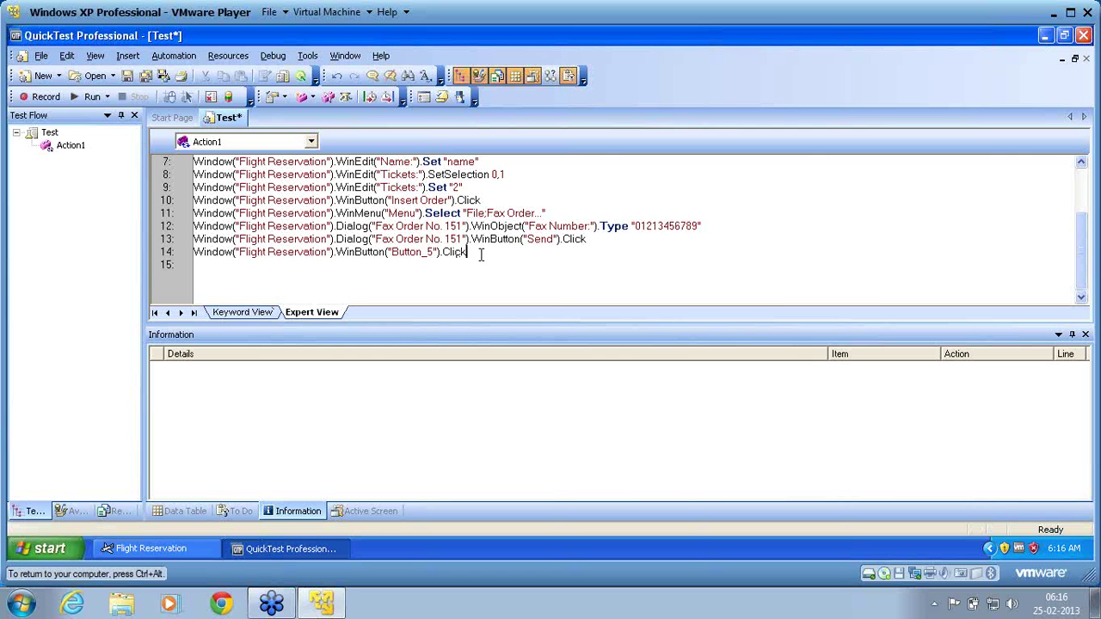
left_click(260, 315)
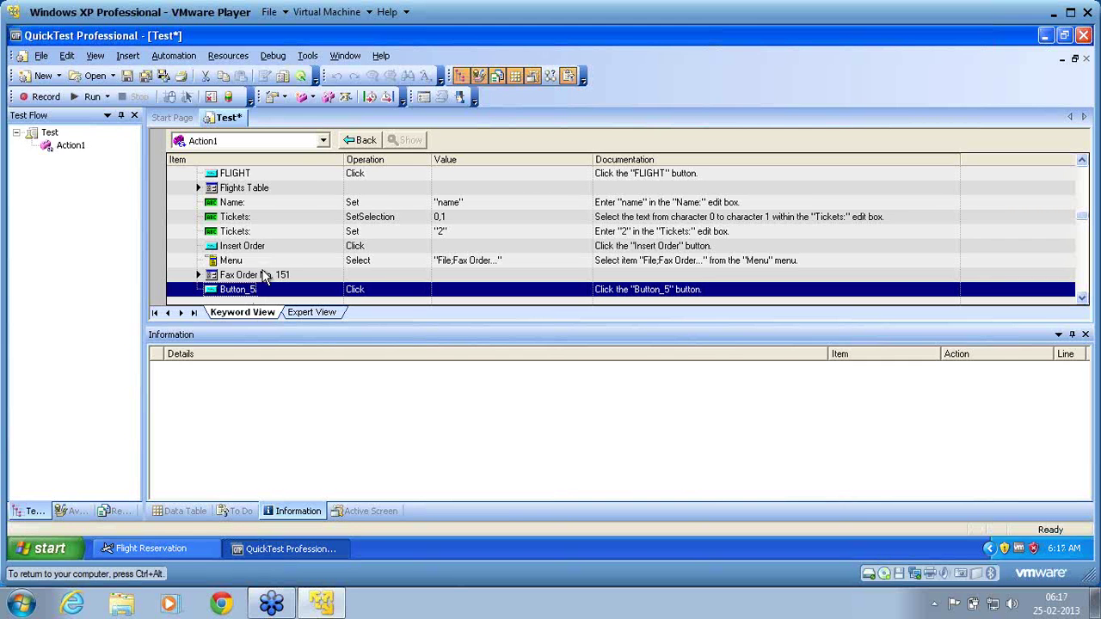
left_click(309, 315)
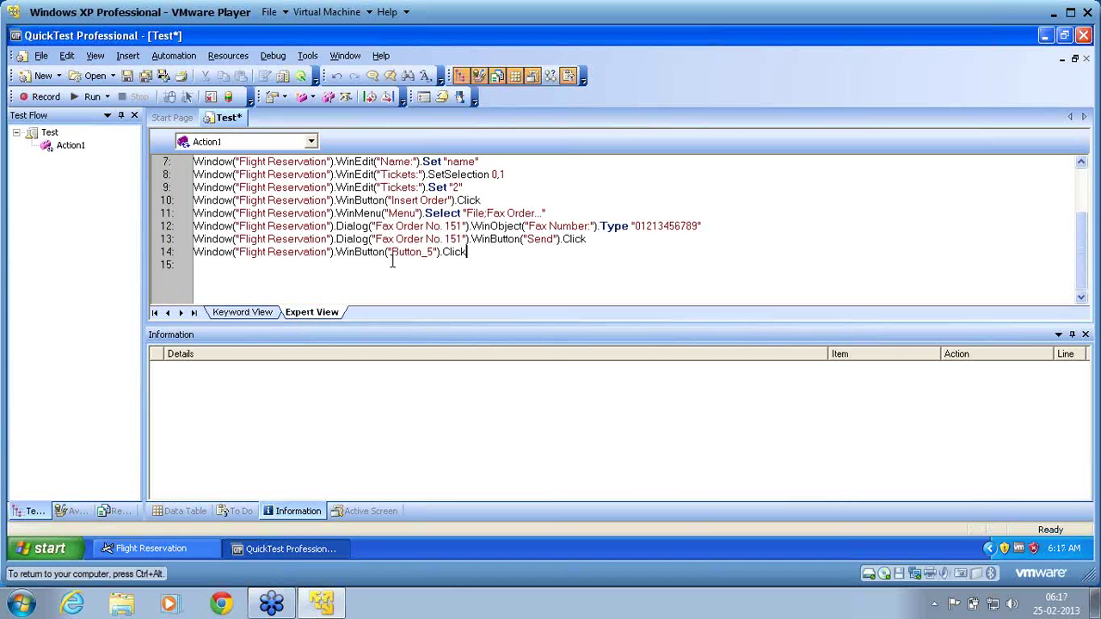
right_click(387, 226)
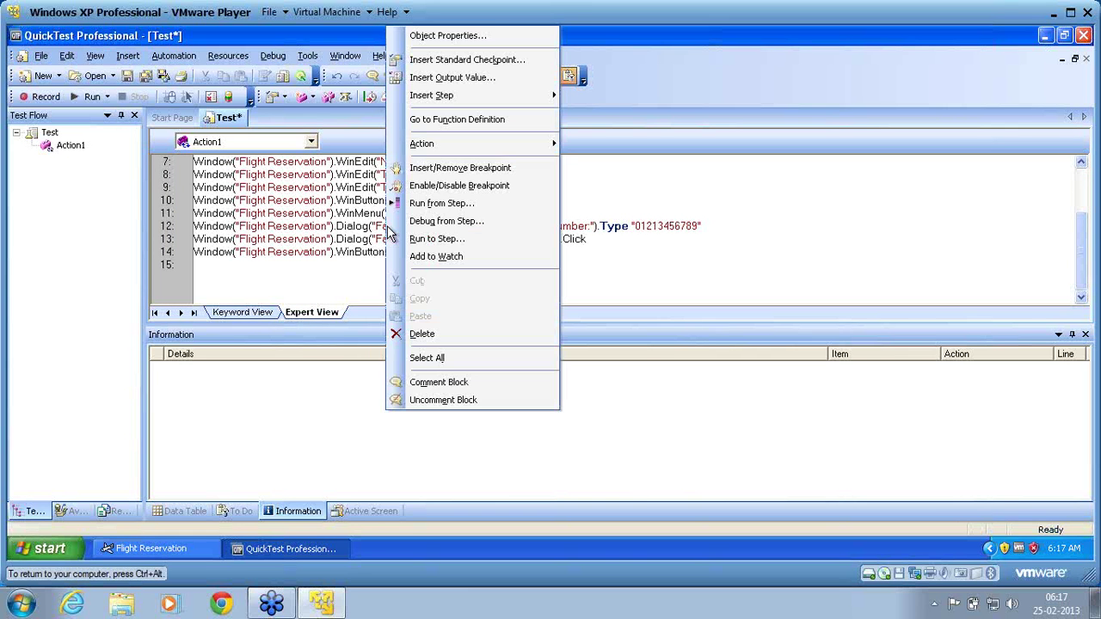
left_click(439, 40)
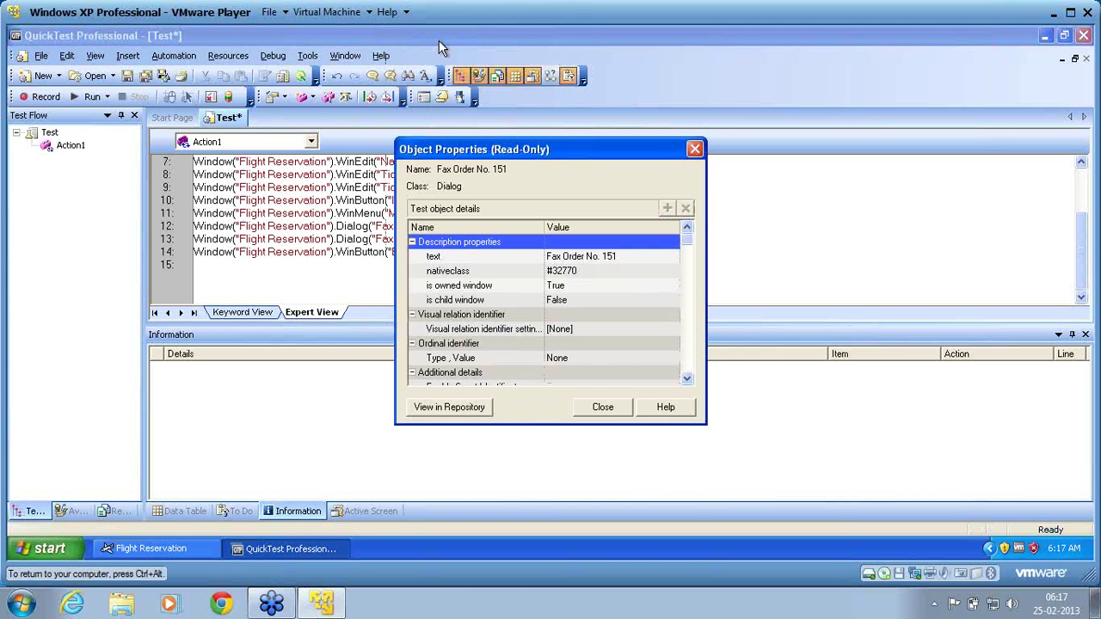
left_click(513, 258)
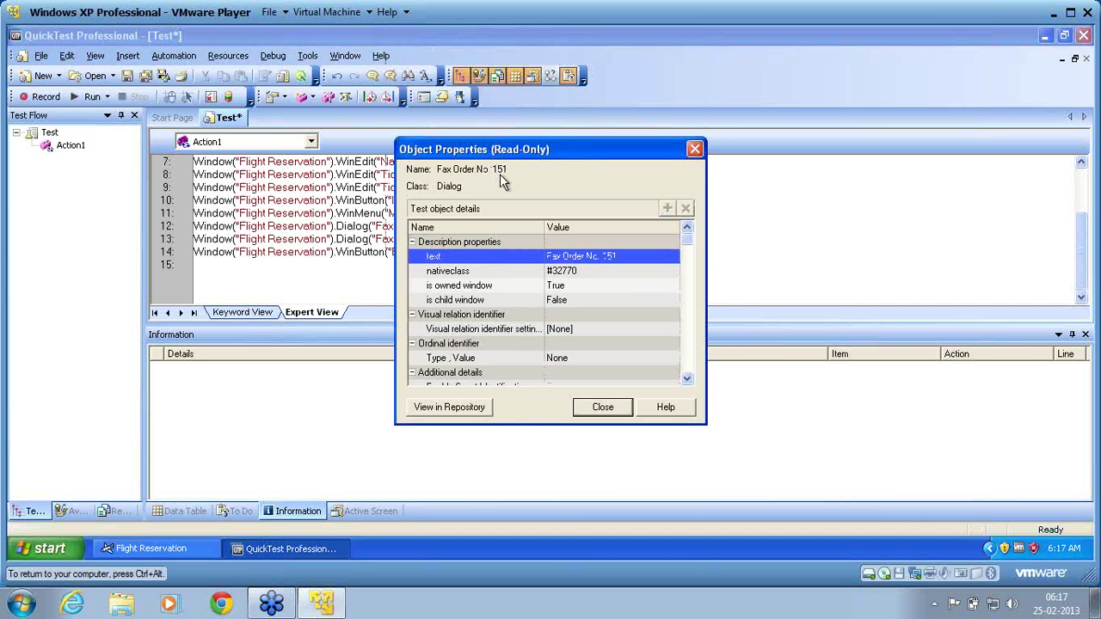
left_click(608, 411)
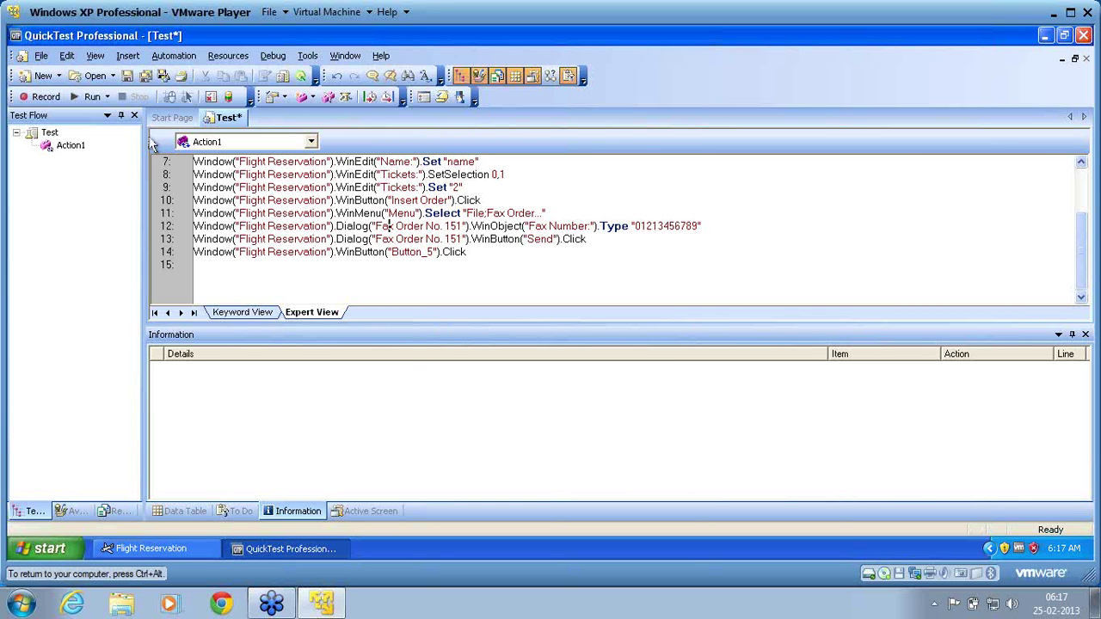
Save the test under the name SharedRepositoryParameter in C:\OnlineClass\Scripts.
left_click(127, 77)
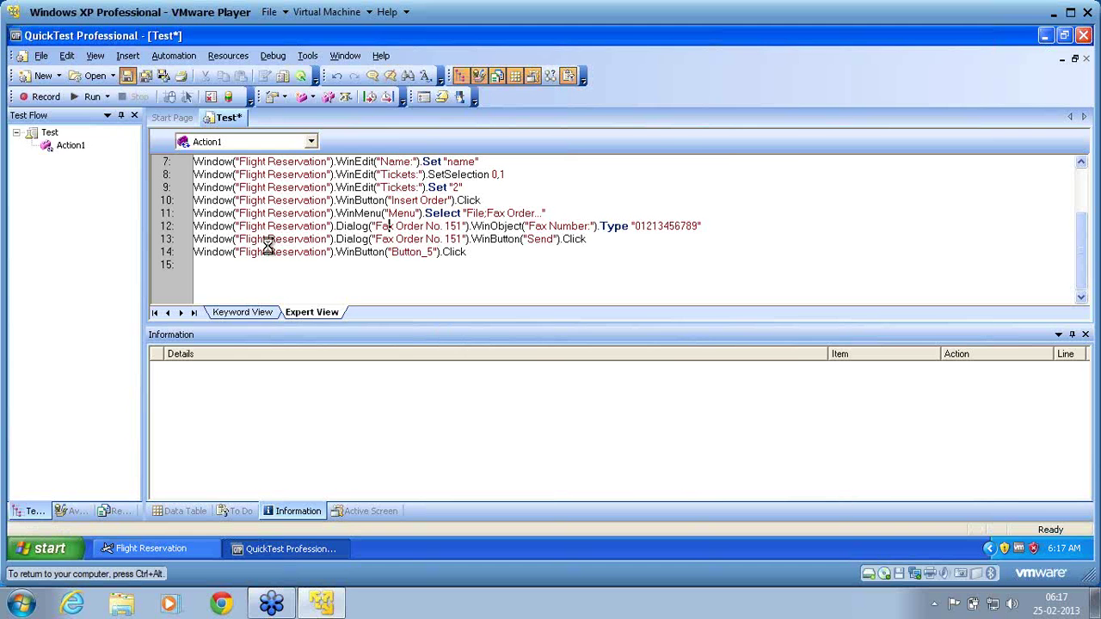
double_click(514, 380)
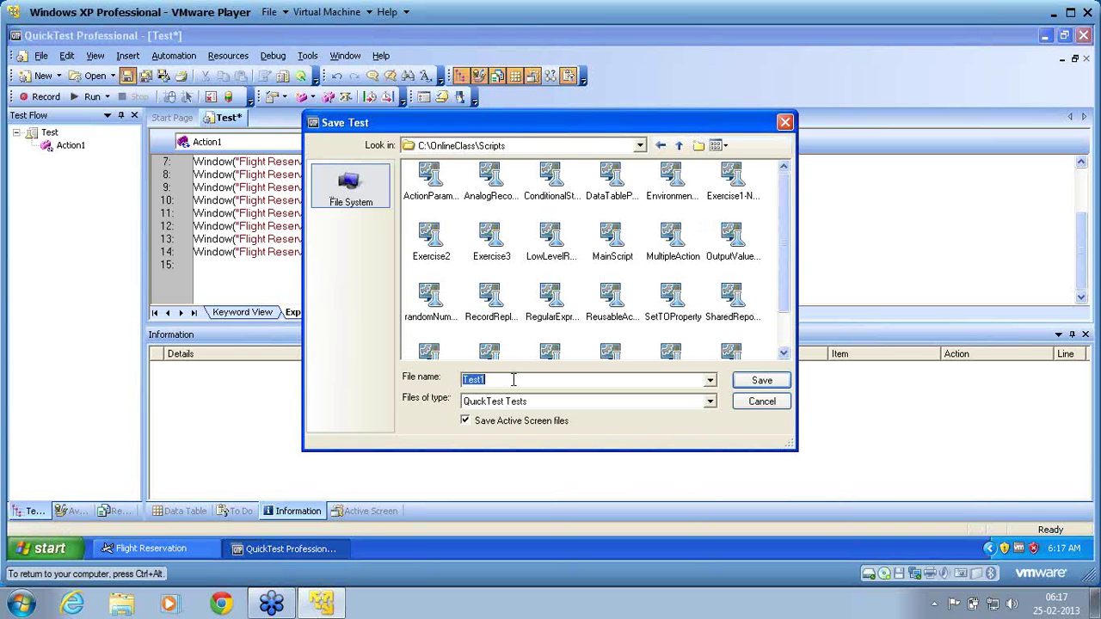
type("SharedRepositoryParamee")
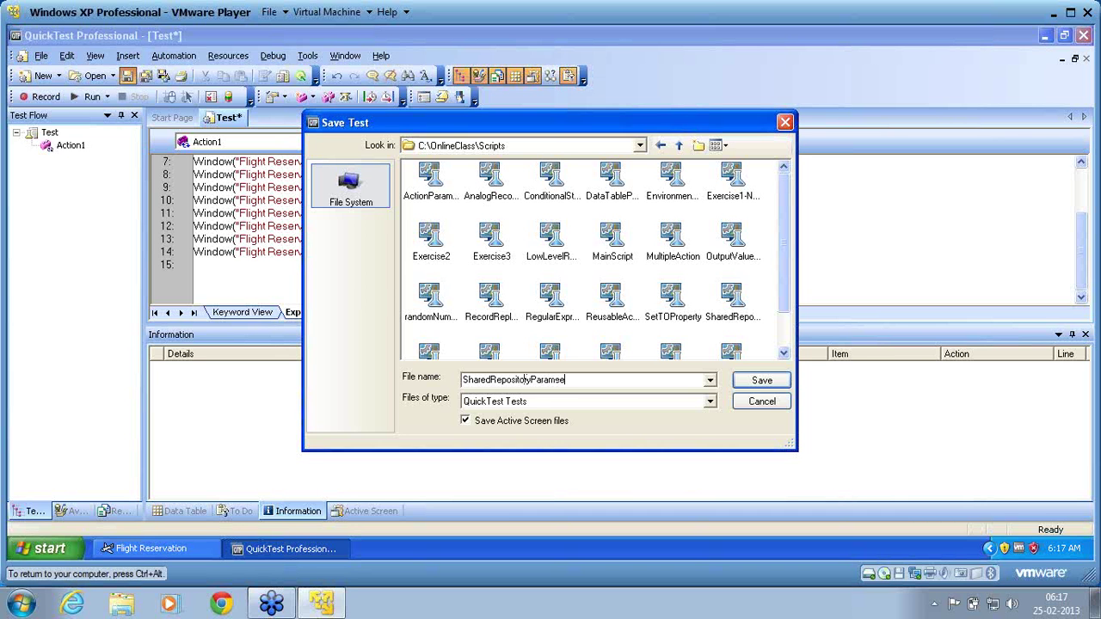
key("BackSpace")
type("ter")
key("Return")
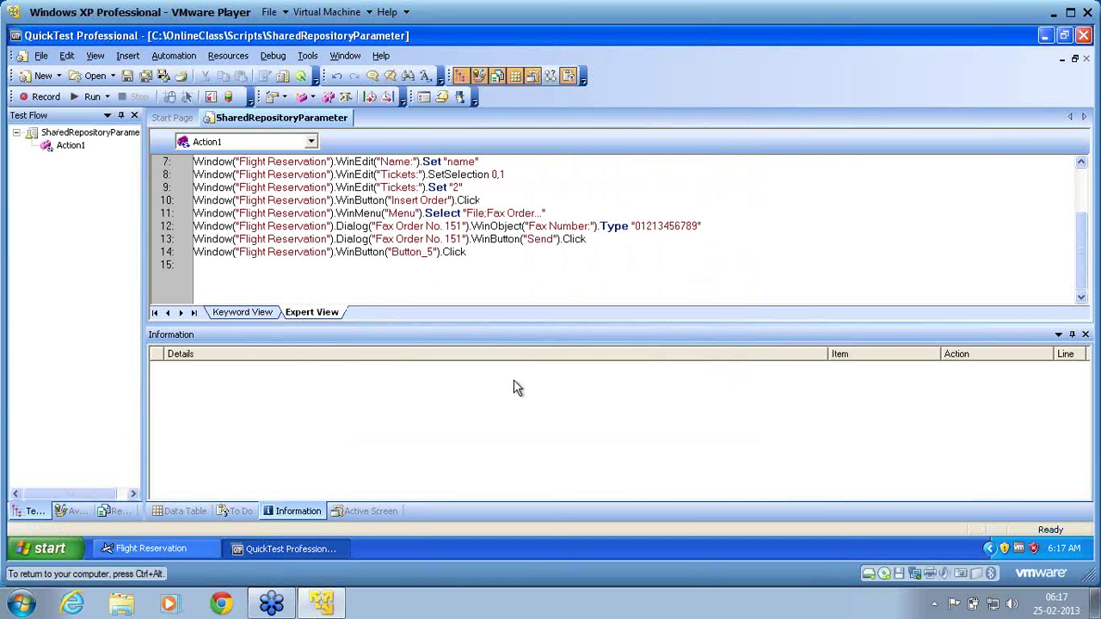
left_click(228, 55)
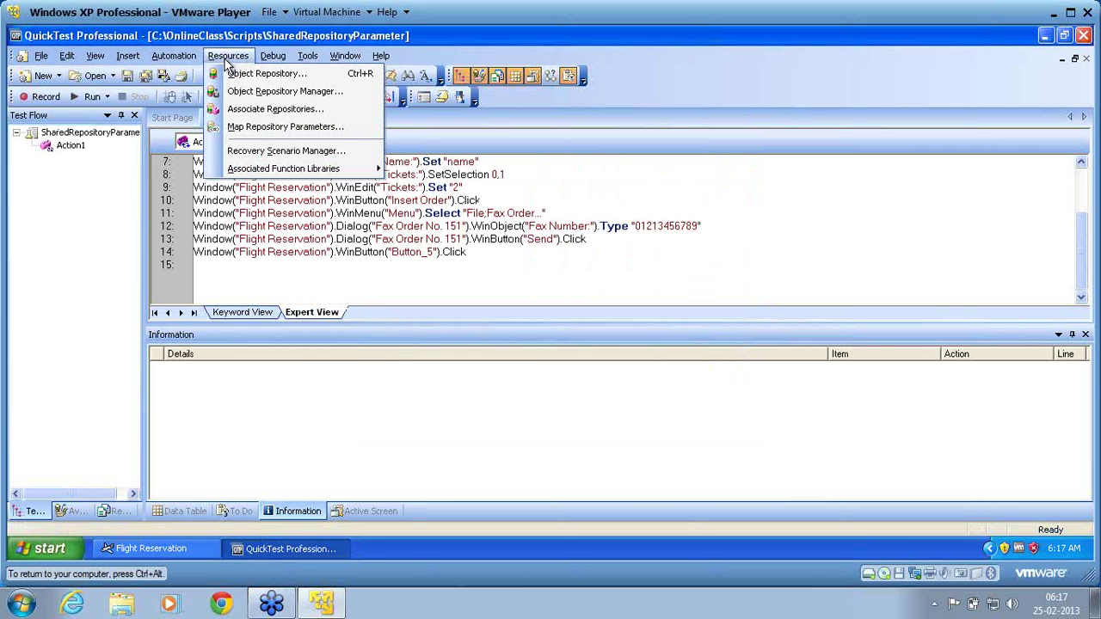
Open the Object Repository Manager, showing a new empty Repository1.
left_click(232, 95)
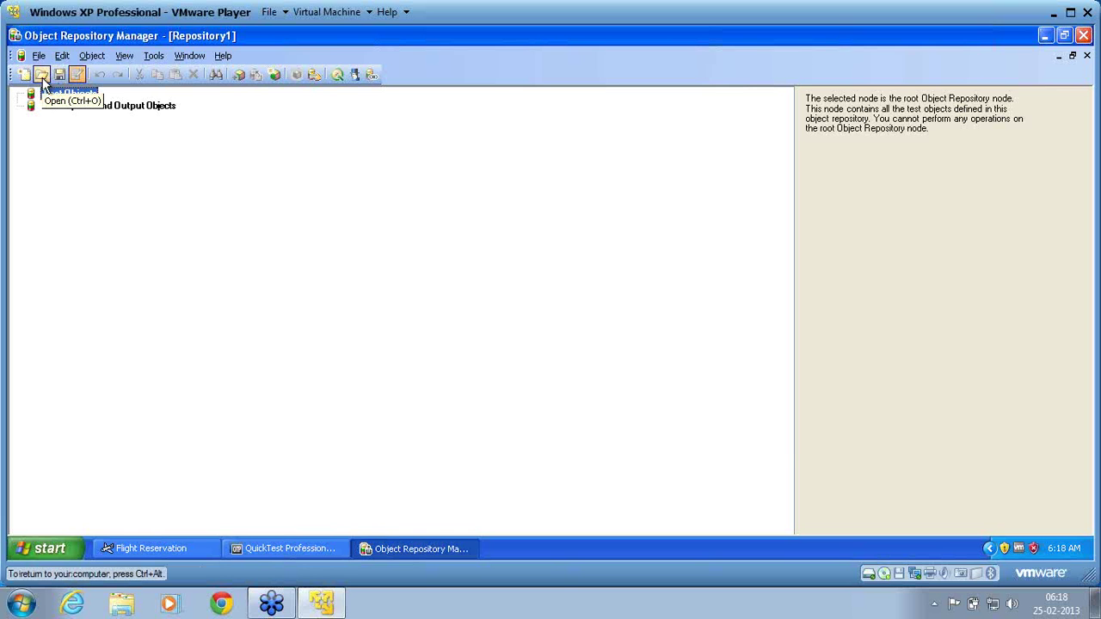
Open the FaxDialog.tsr shared repository from C:\OnlineClass\Repository.
left_click(42, 75)
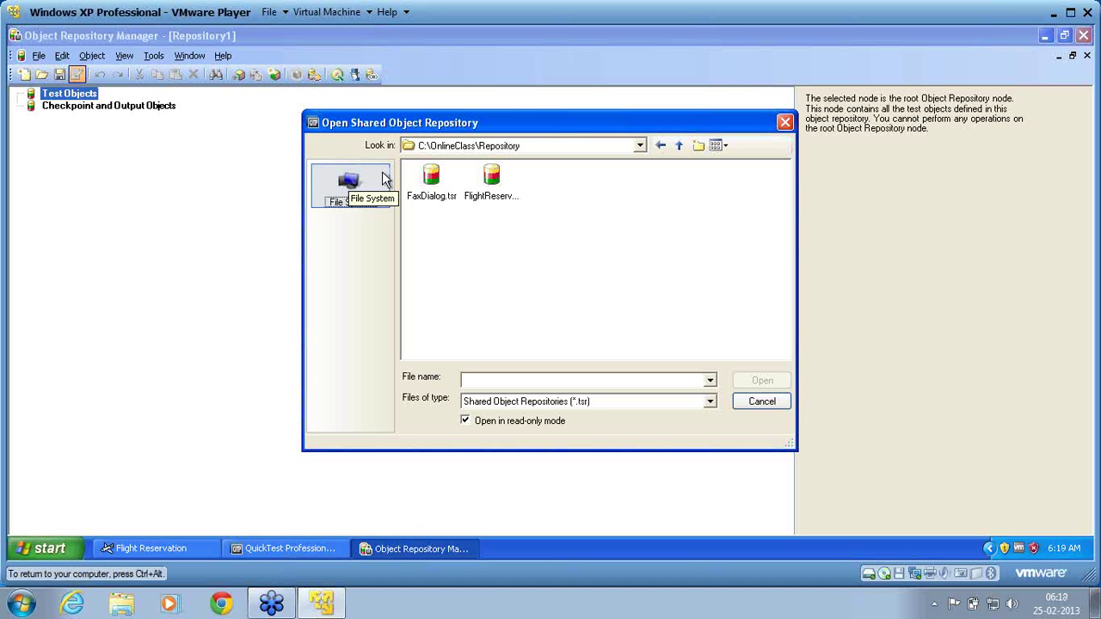
left_click(430, 182)
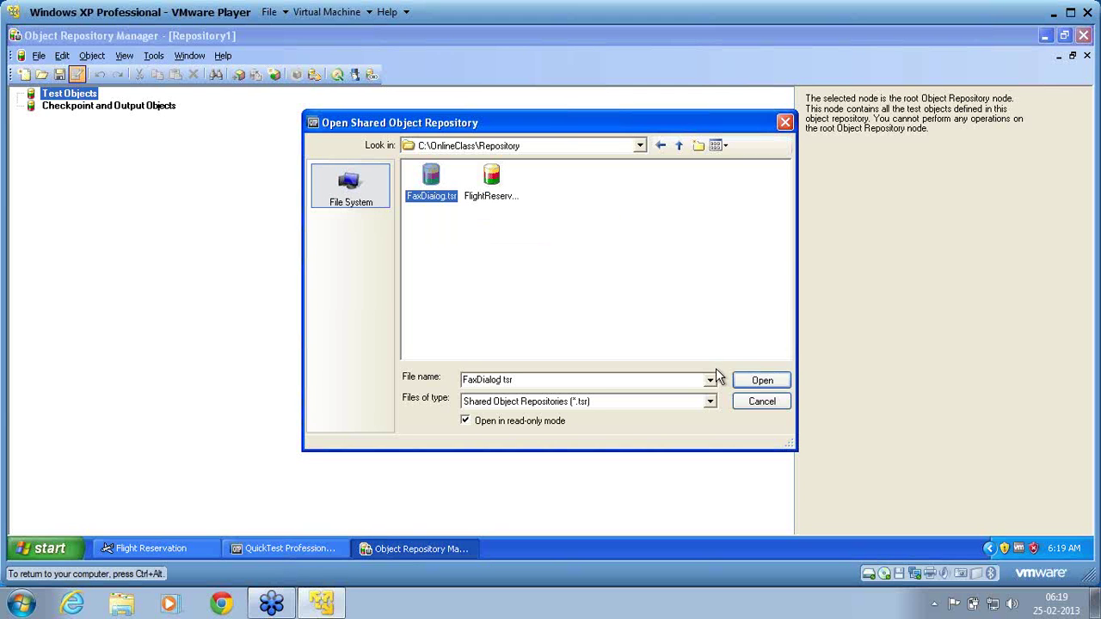
left_click(760, 382)
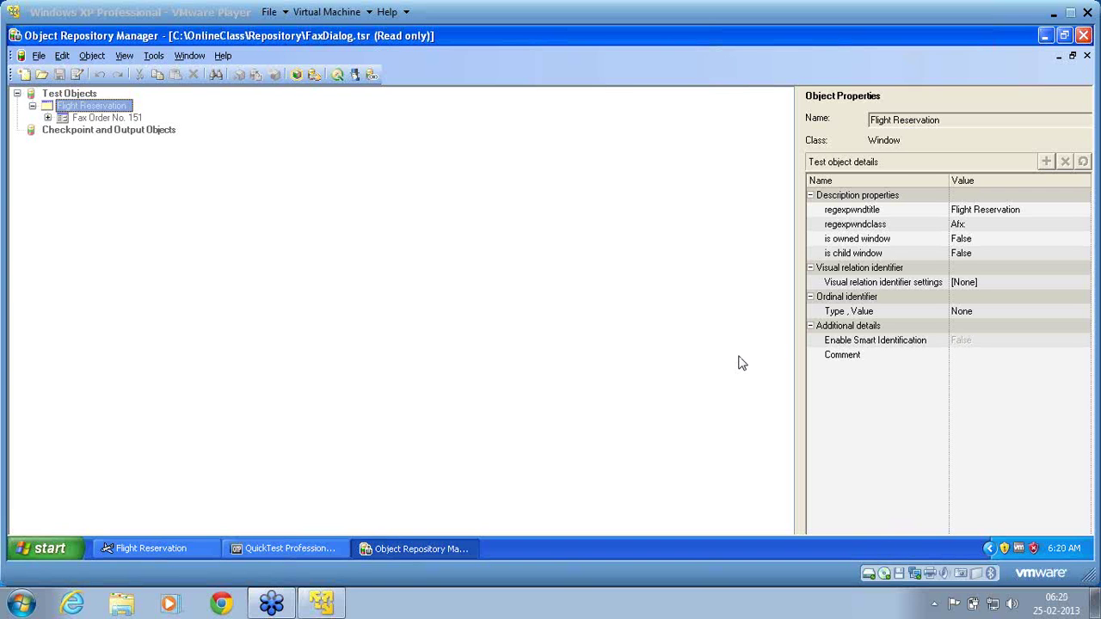
Widen the properties panel and select Fax Order No. 151 to view its text and nativeclass.
left_click(800, 245)
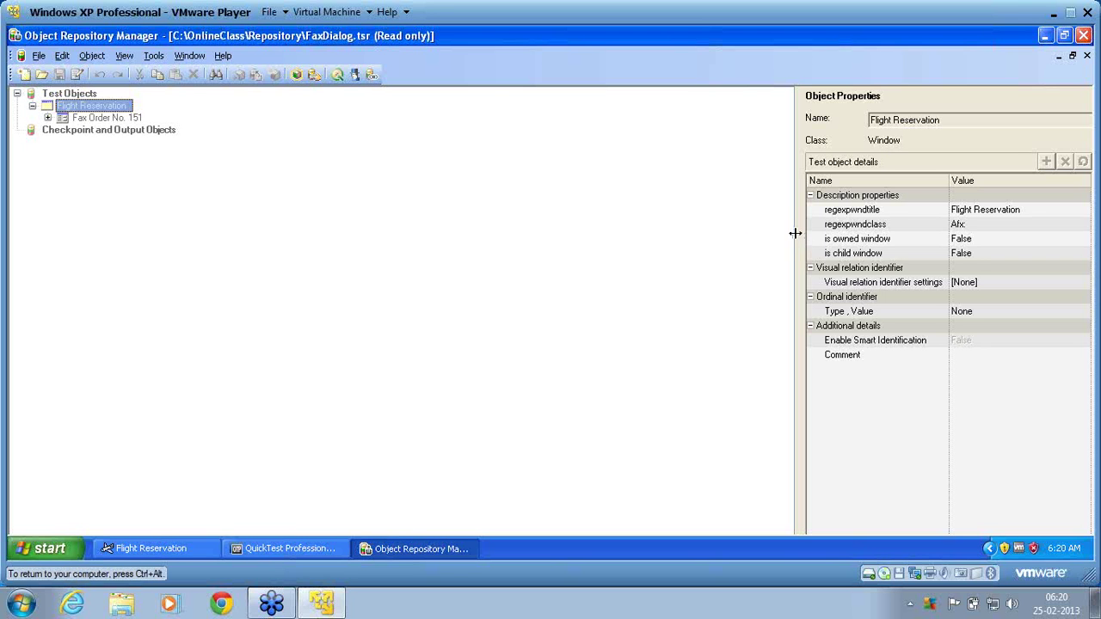
left_click_drag(796, 233, 472, 284)
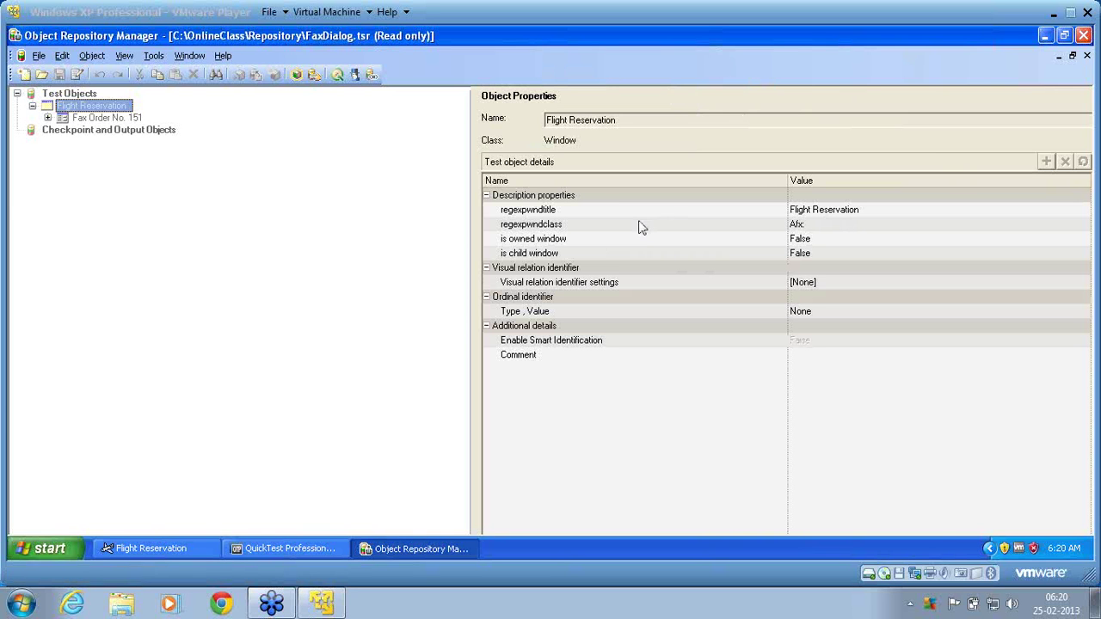
left_click(126, 138)
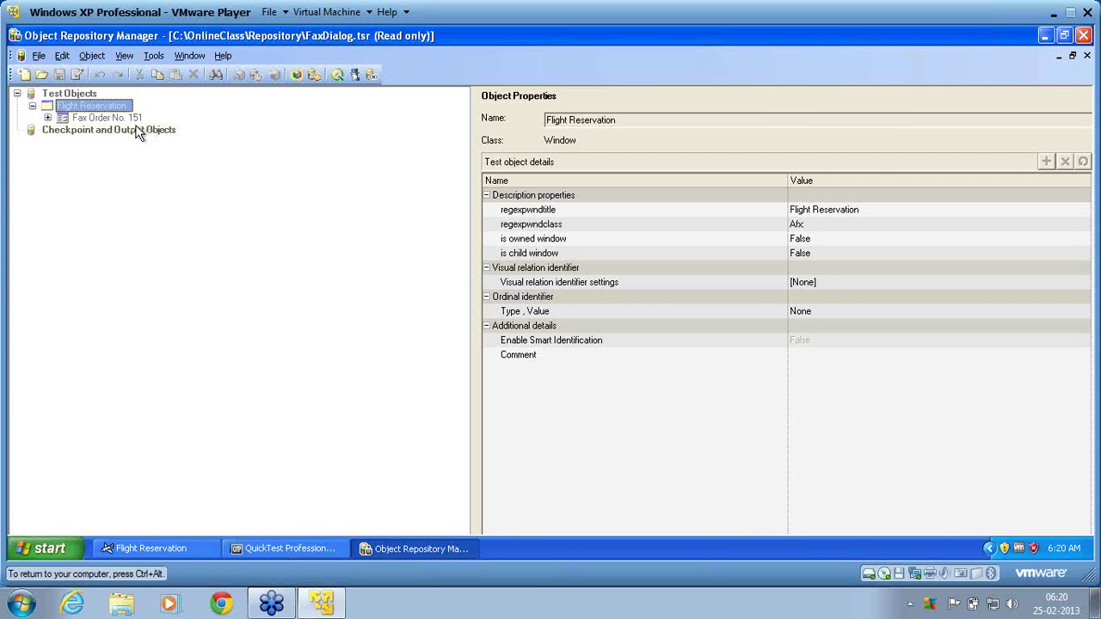
left_click(131, 118)
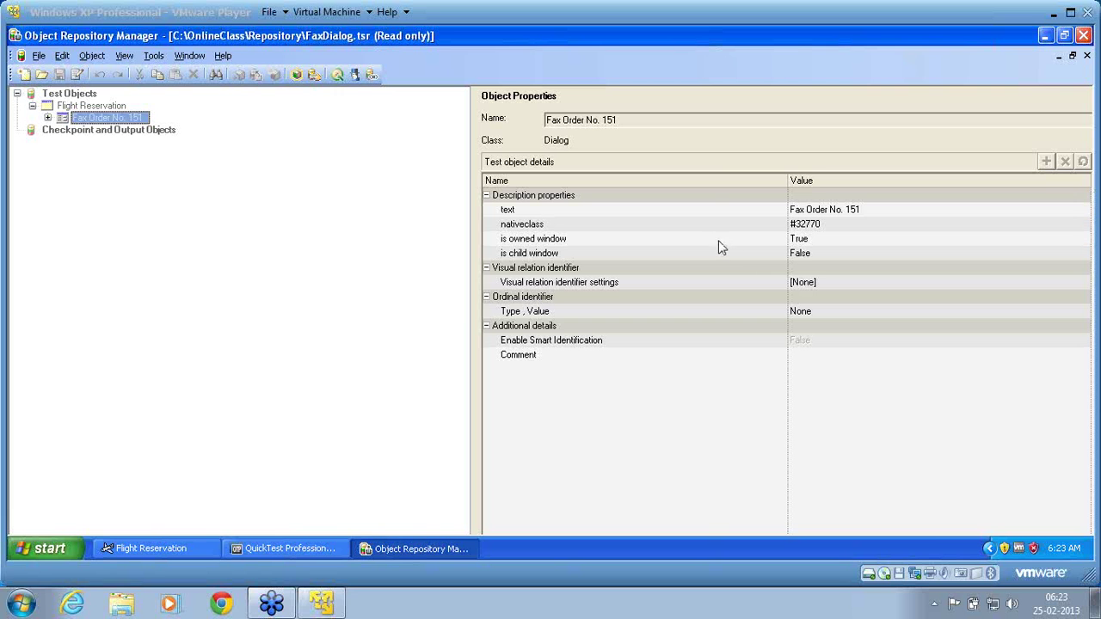
Enable editing on the read-only FaxDialog.tsr repository.
left_click(698, 220)
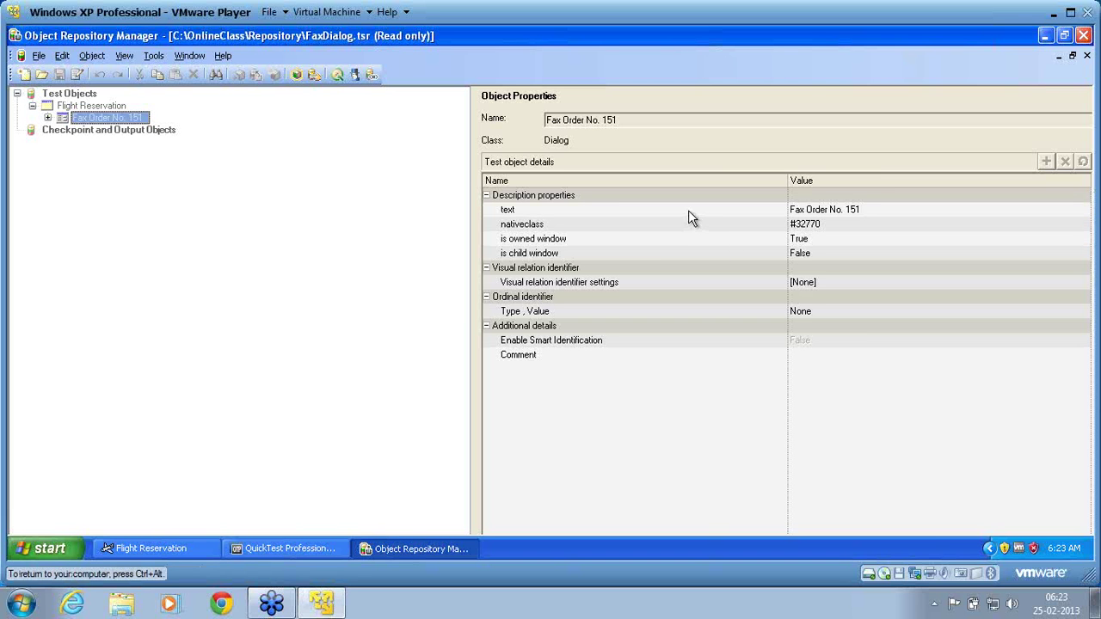
left_click(689, 211)
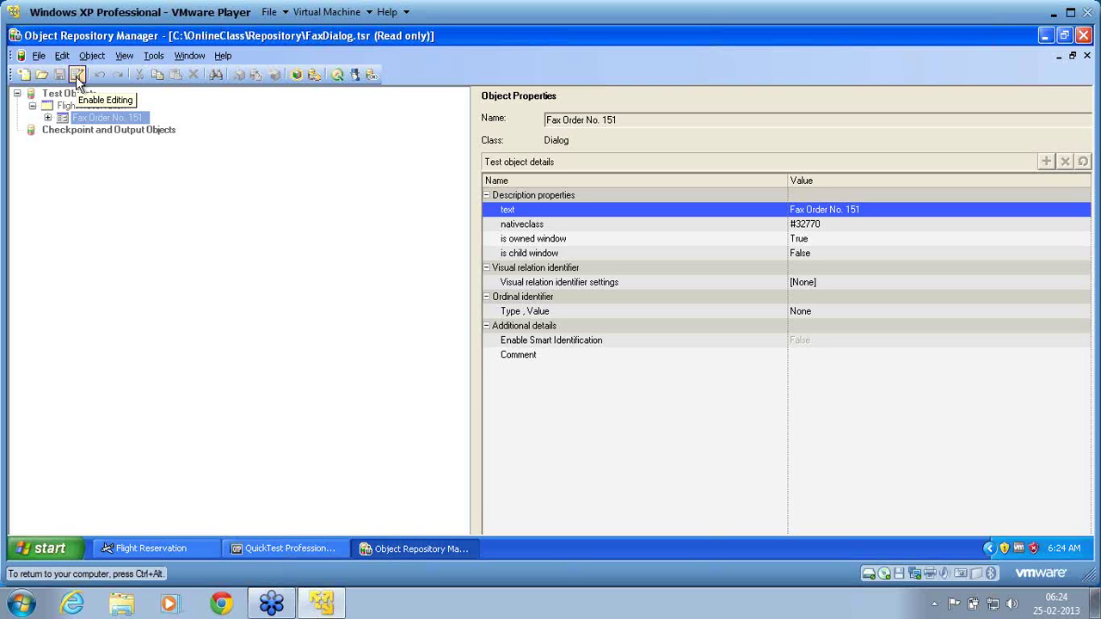
left_click(77, 75)
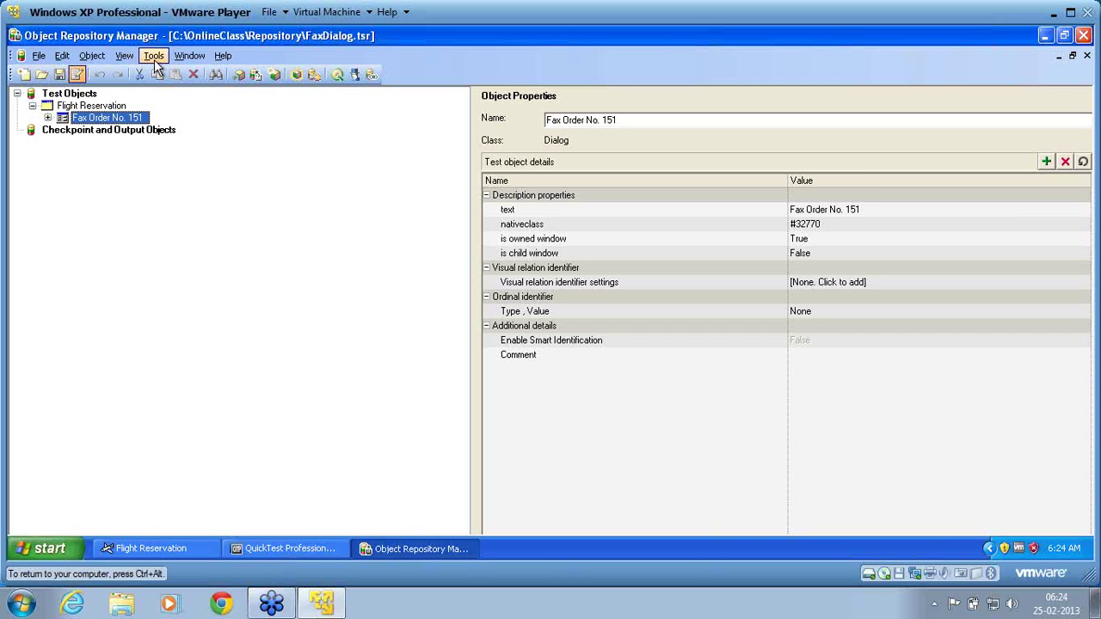
Bring up Manage Repository Parameters from the Tools menu, showing no parameters yet.
left_click(154, 58)
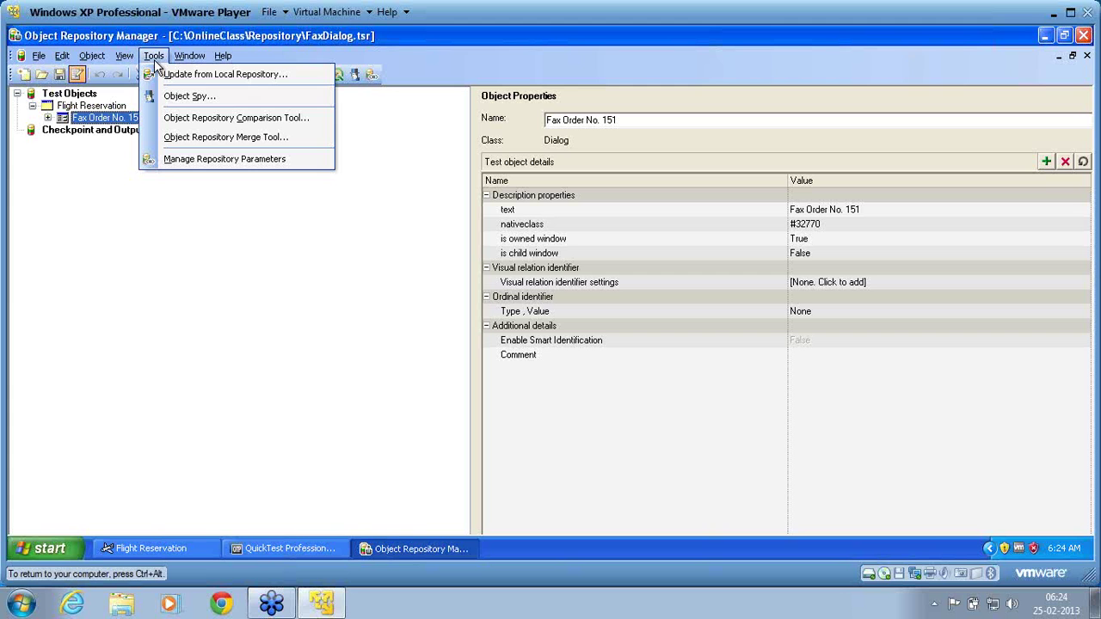
left_click(179, 163)
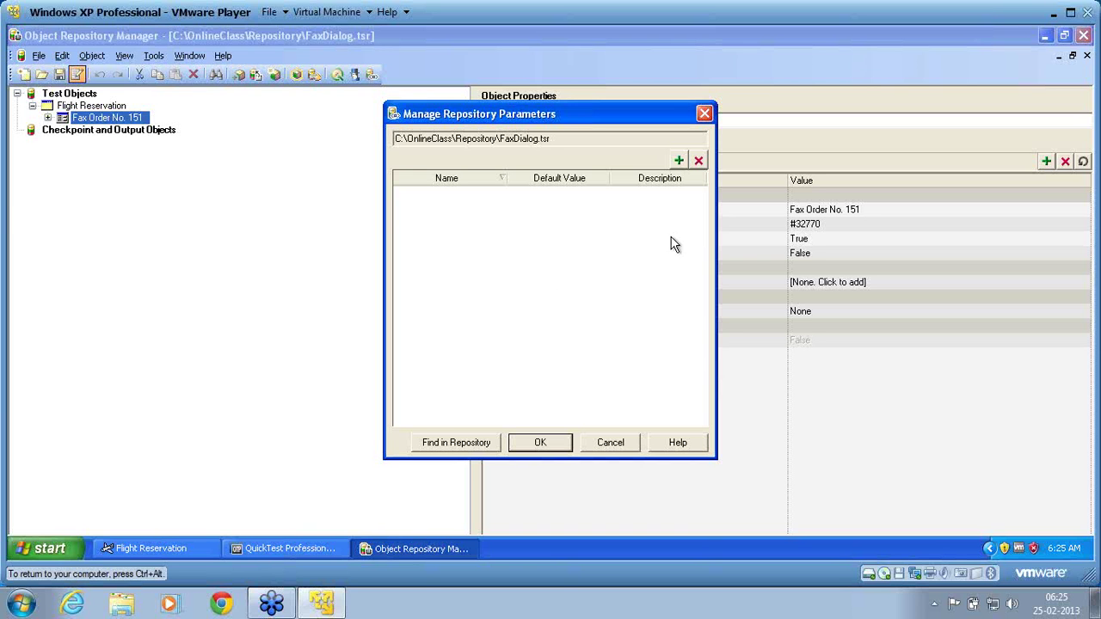
Add repository parameter sr_p_faxtitle with no default value and close the parameter manager.
left_click(678, 163)
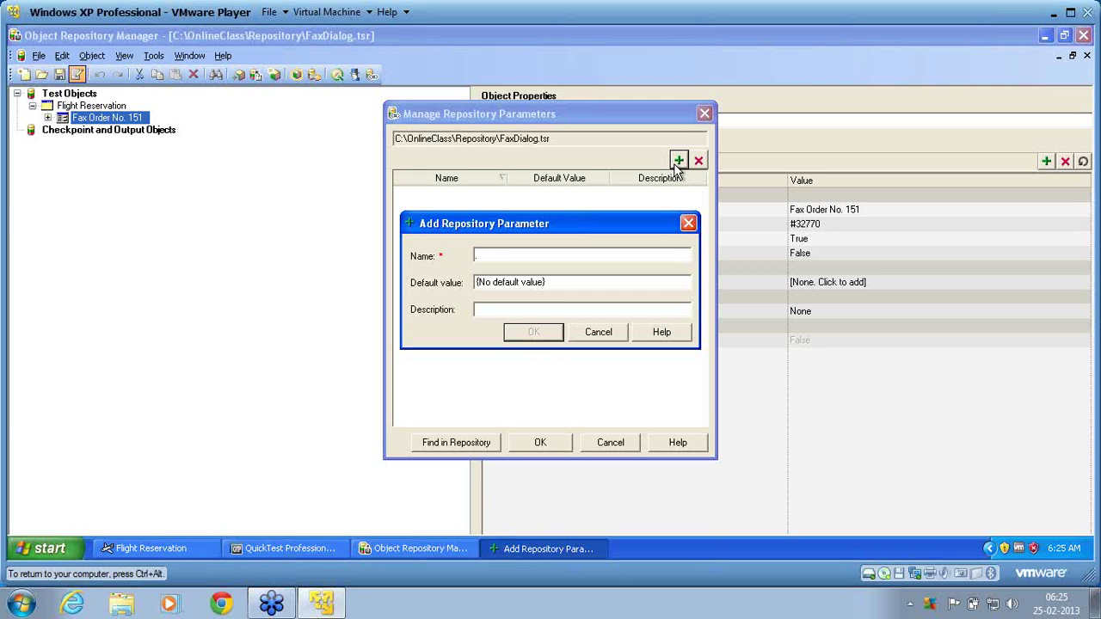
type("st")
type("_tb")
type("_")
type("faxtitle")
left_click(534, 332)
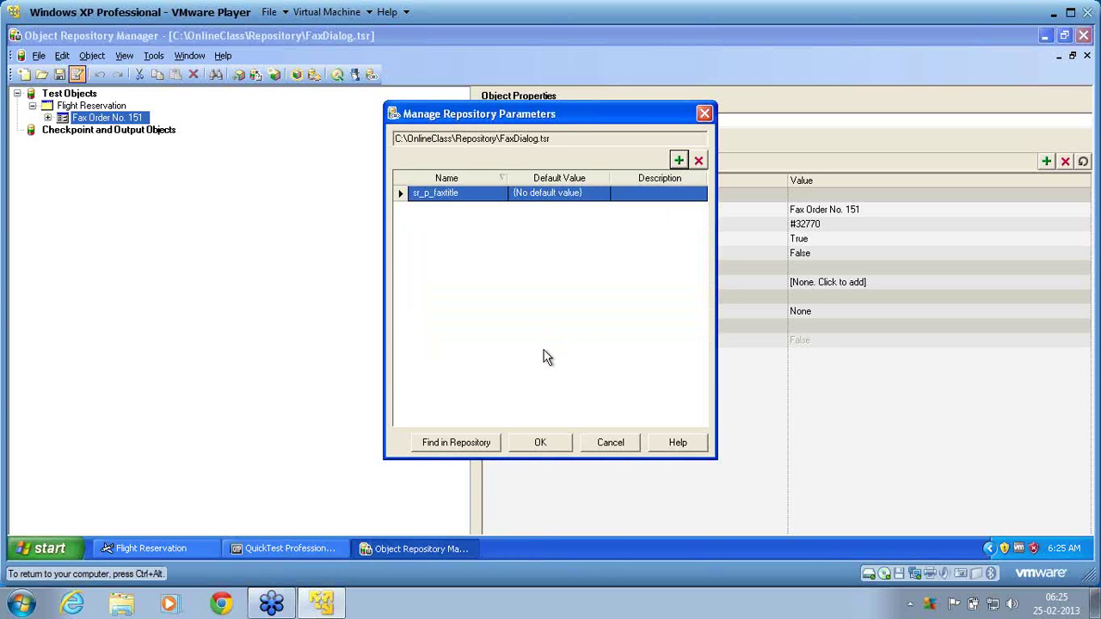
left_click(550, 444)
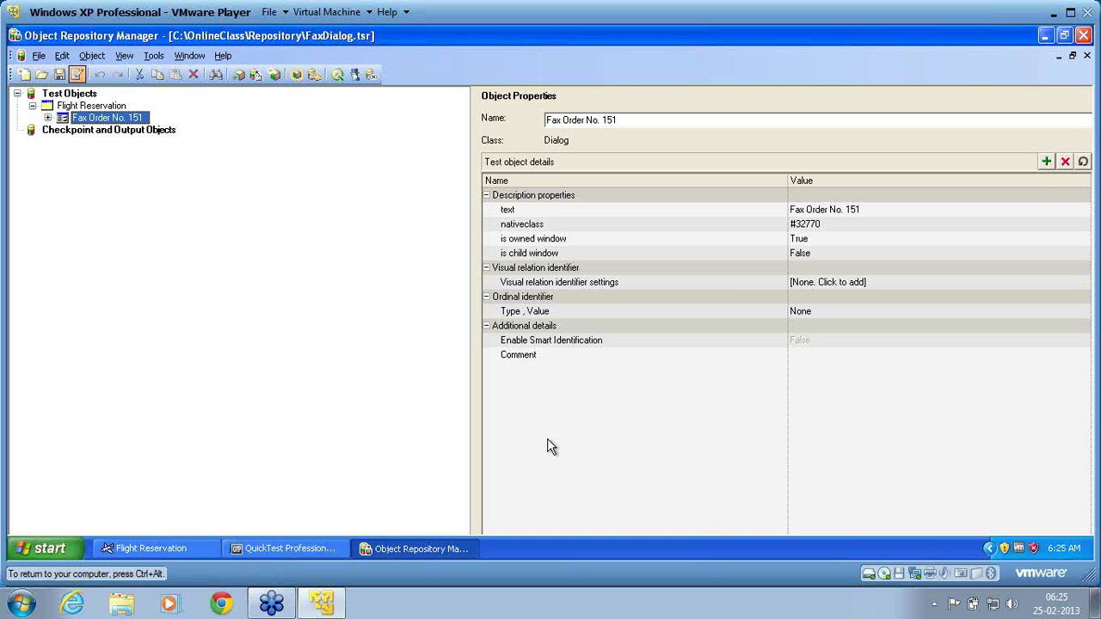
Select the text property row and put its Fax Order No. 151 value into edit mode.
left_click(726, 211)
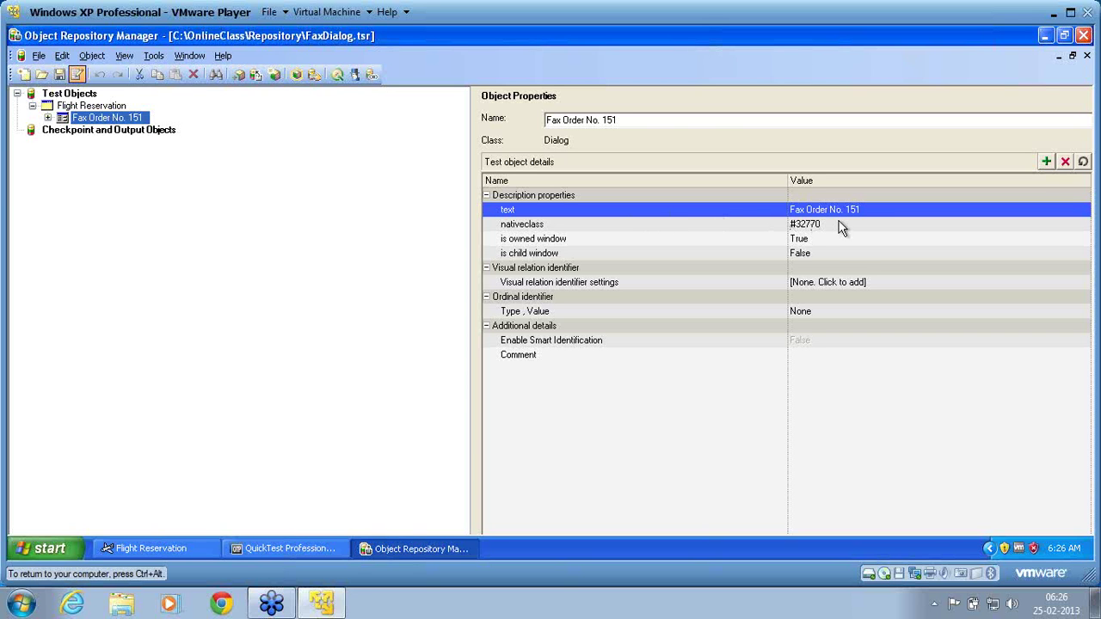
left_click(870, 208)
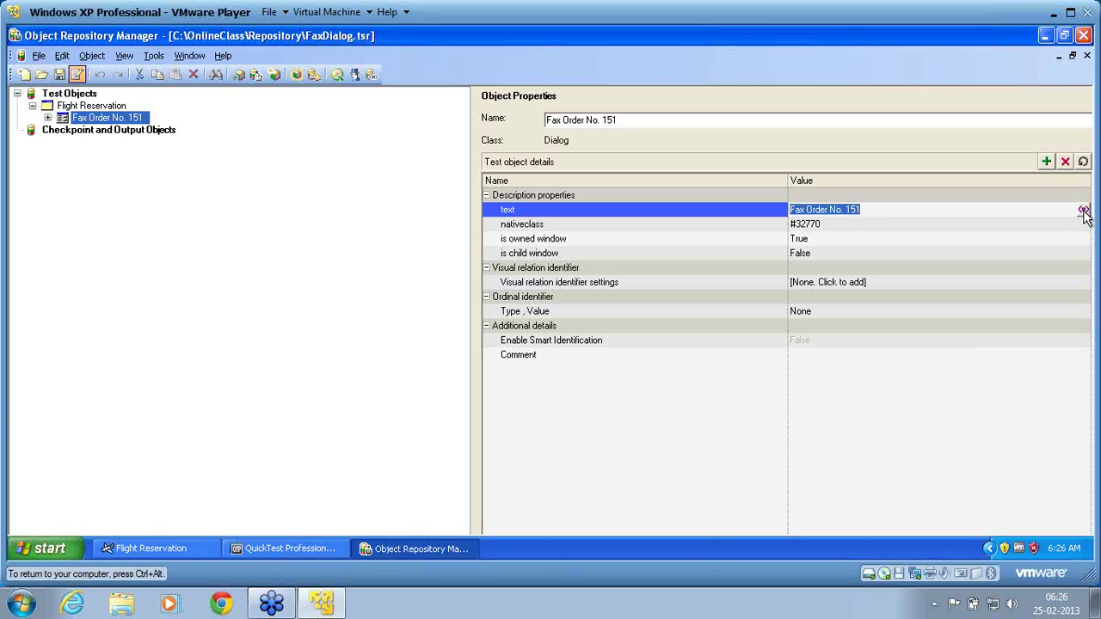
Parameterise the dialog's text value with the repository parameter sr_p_faxtitle.
left_click(1084, 212)
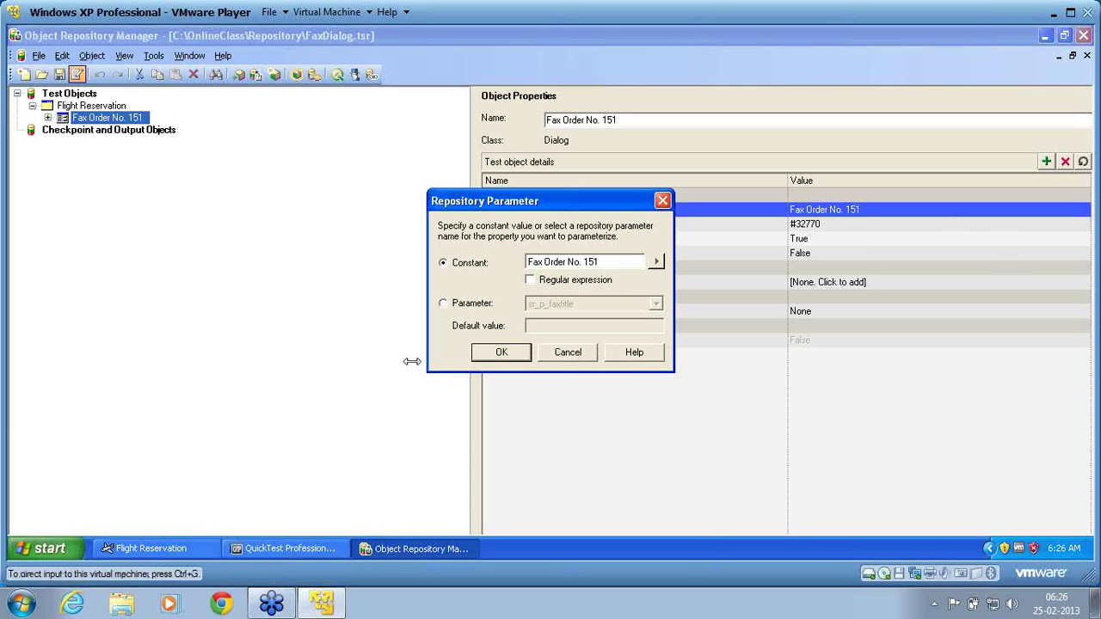
left_click(468, 308)
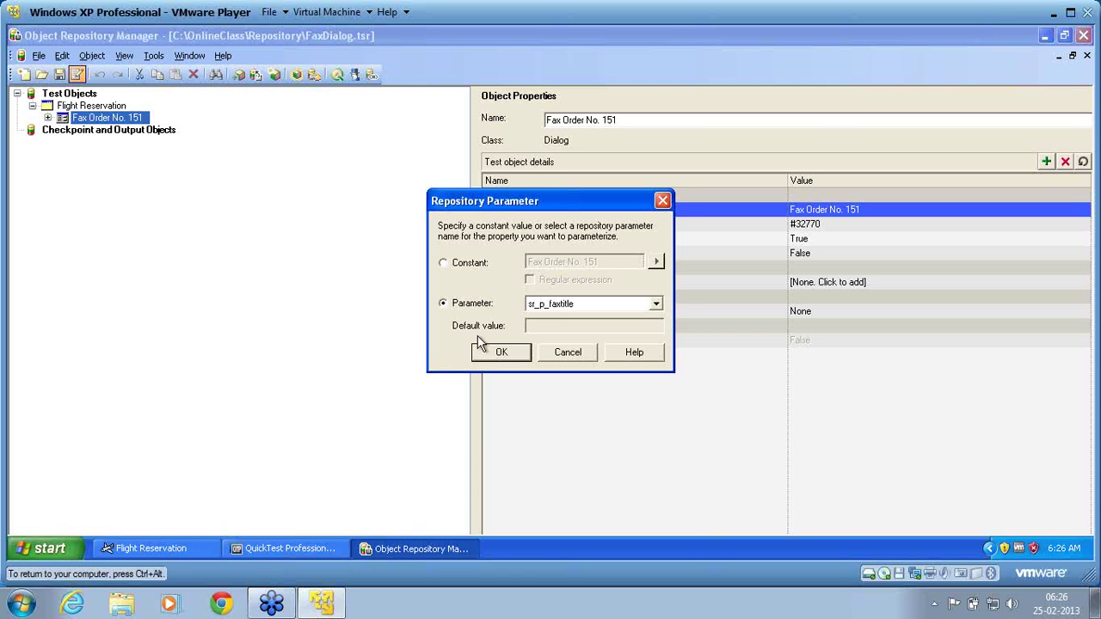
left_click(500, 355)
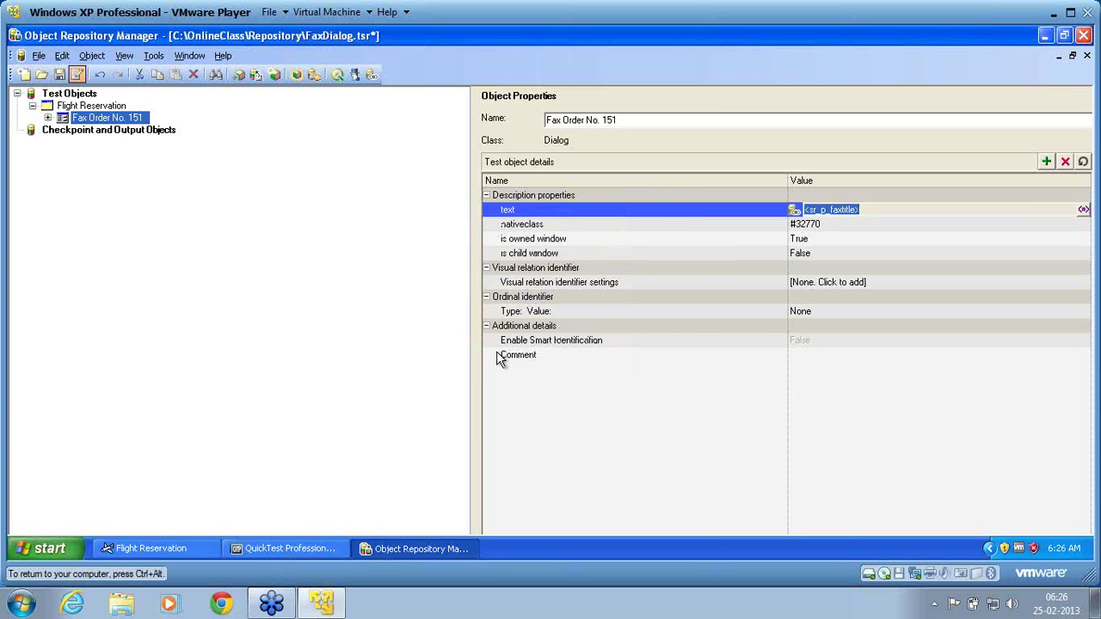
left_click(600, 224)
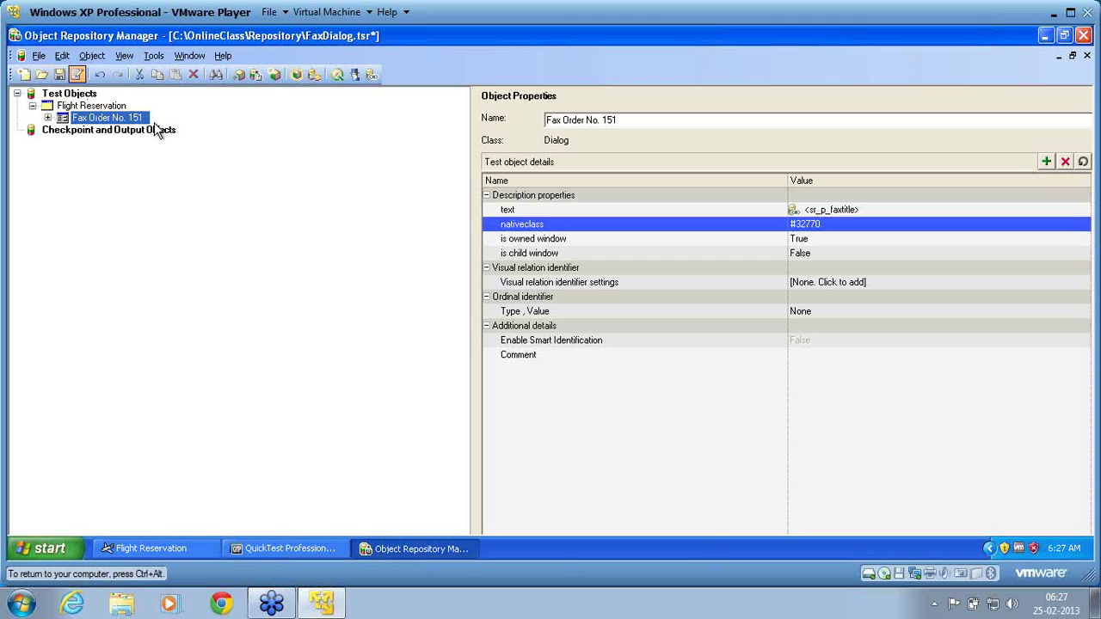
left_click(152, 56)
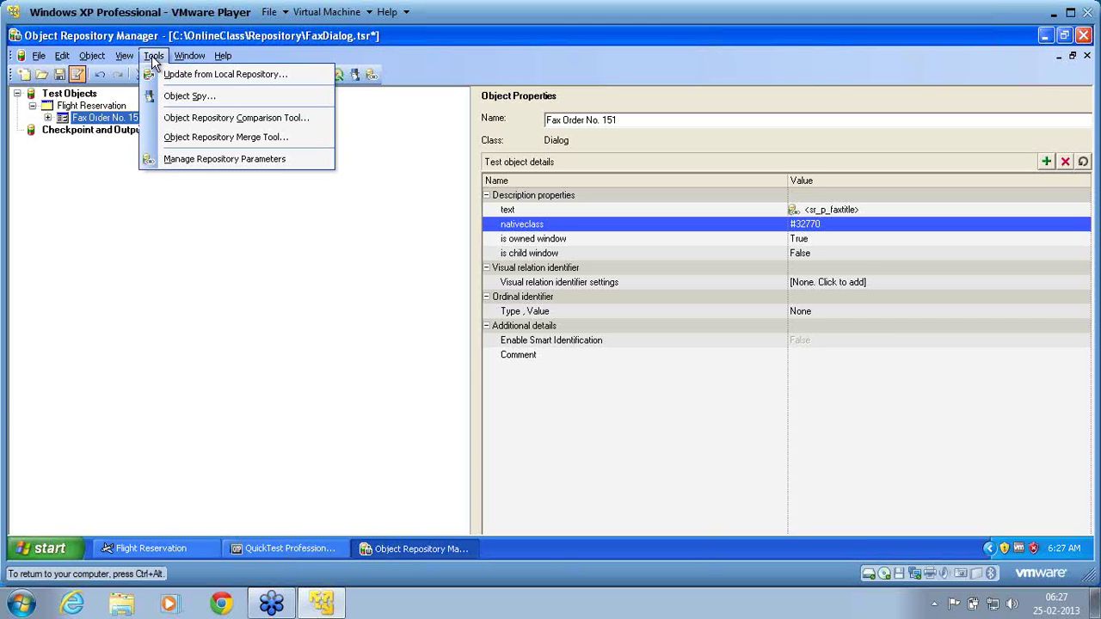
left_click(188, 161)
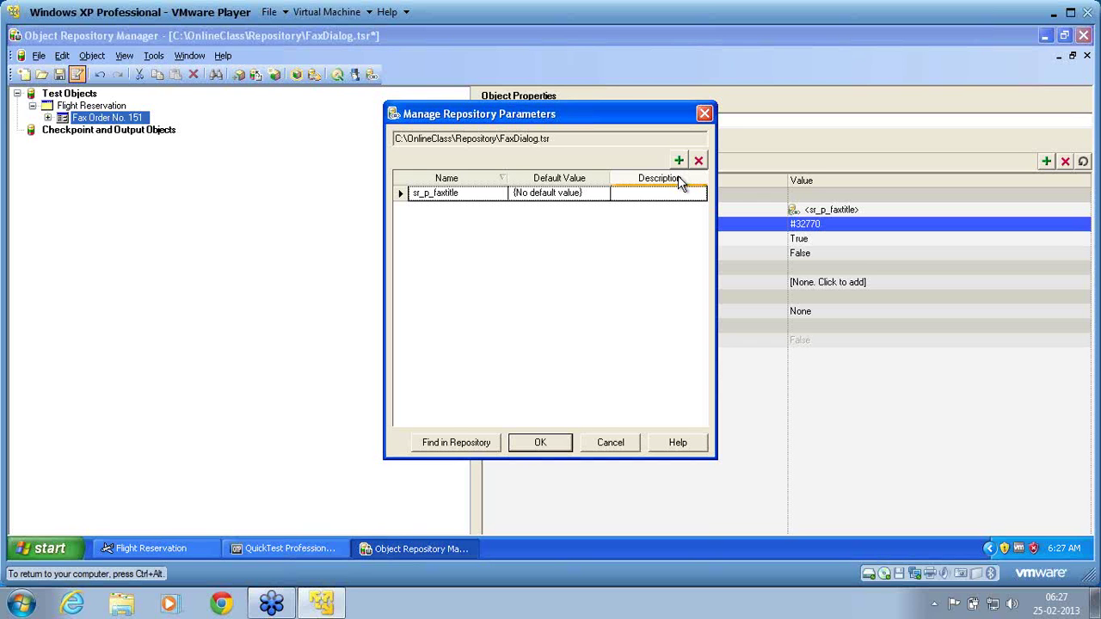
left_click(553, 448)
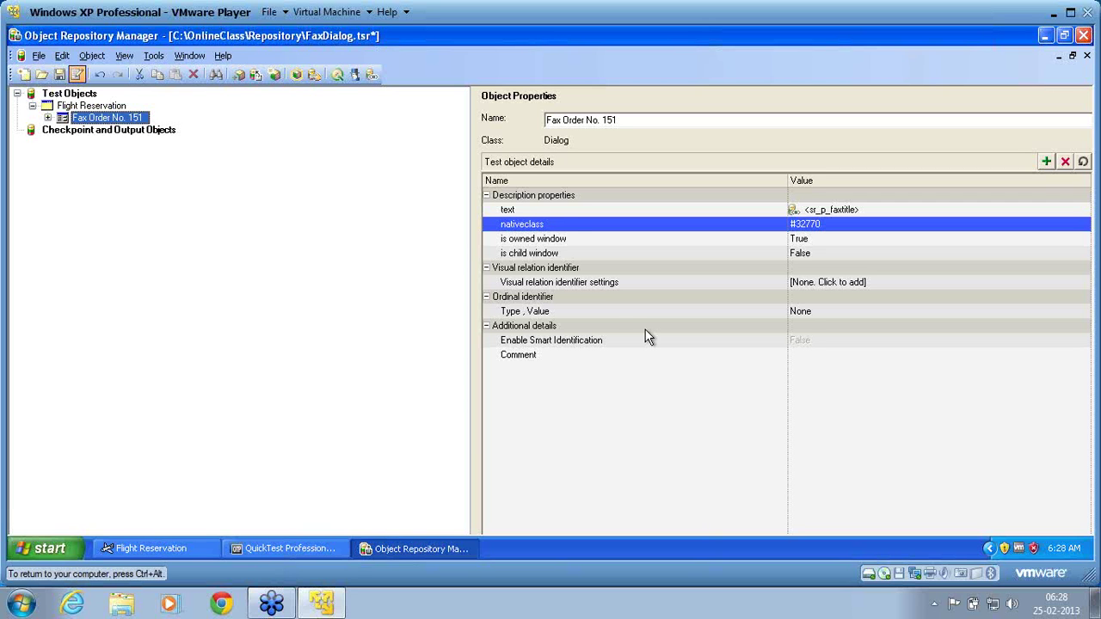
left_click(561, 213)
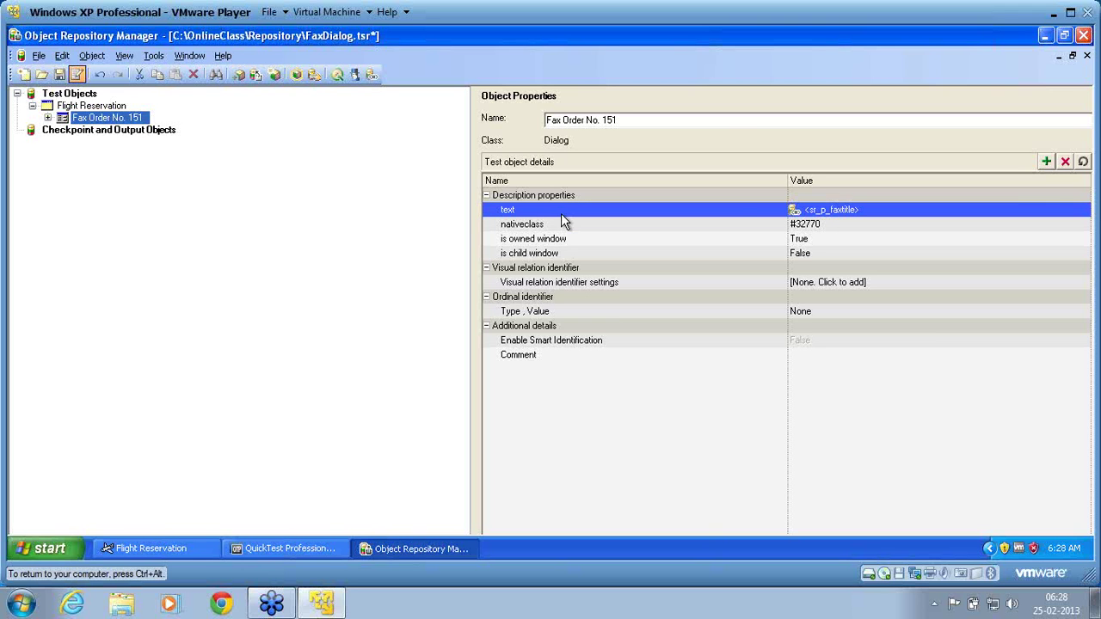
Confirm the text value stays mapped to sr_p_faxtitle and save FaxDialog.tsr.
left_click(1084, 214)
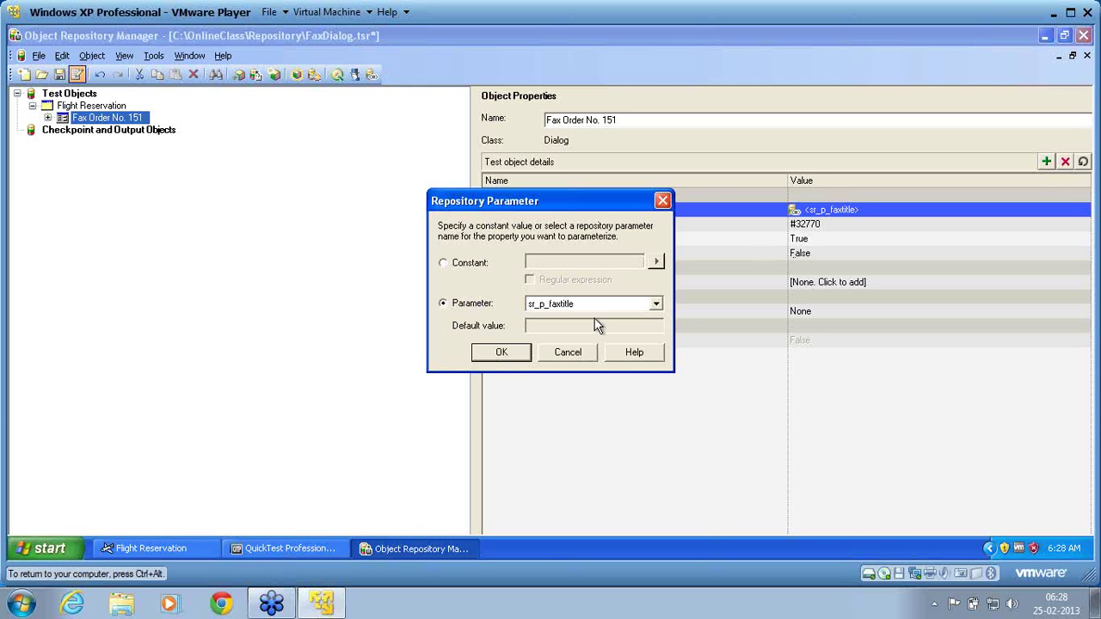
left_click(502, 353)
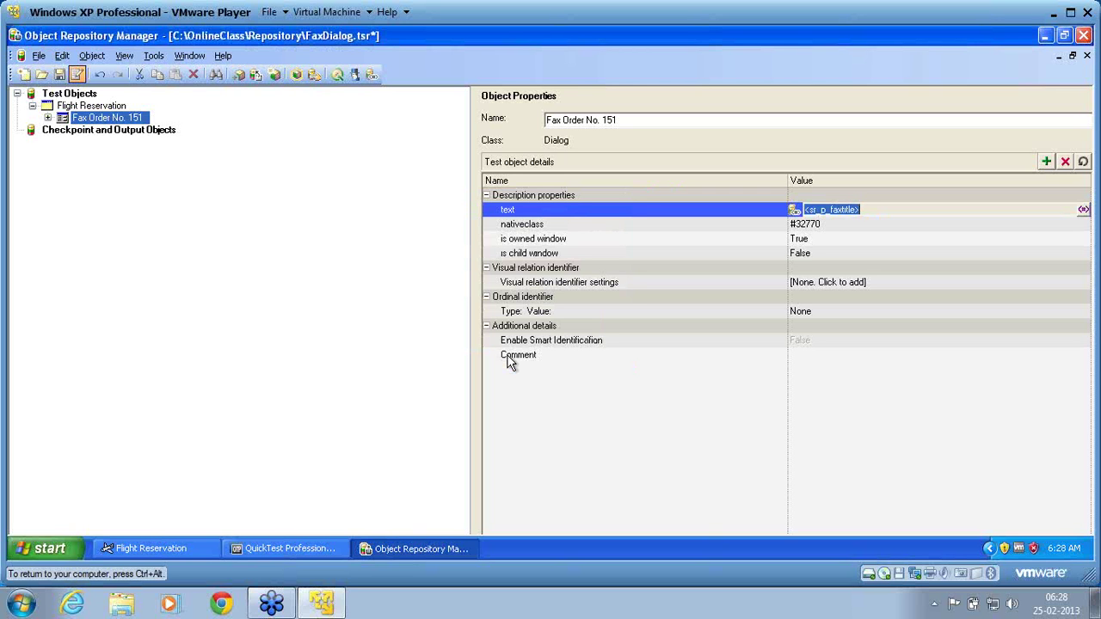
left_click(59, 75)
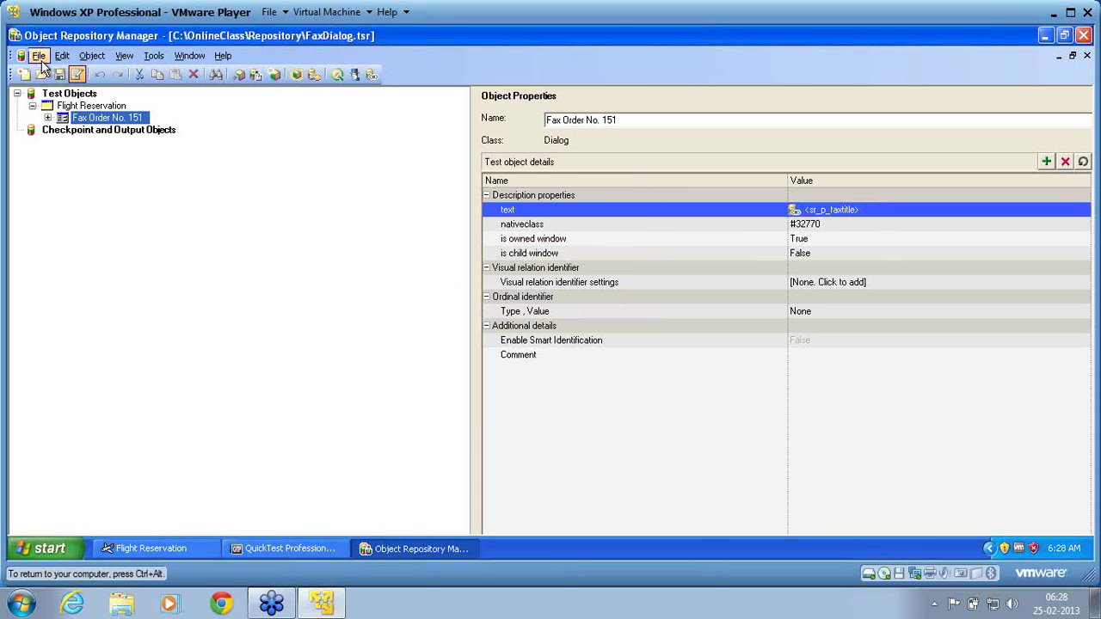
left_click(39, 57)
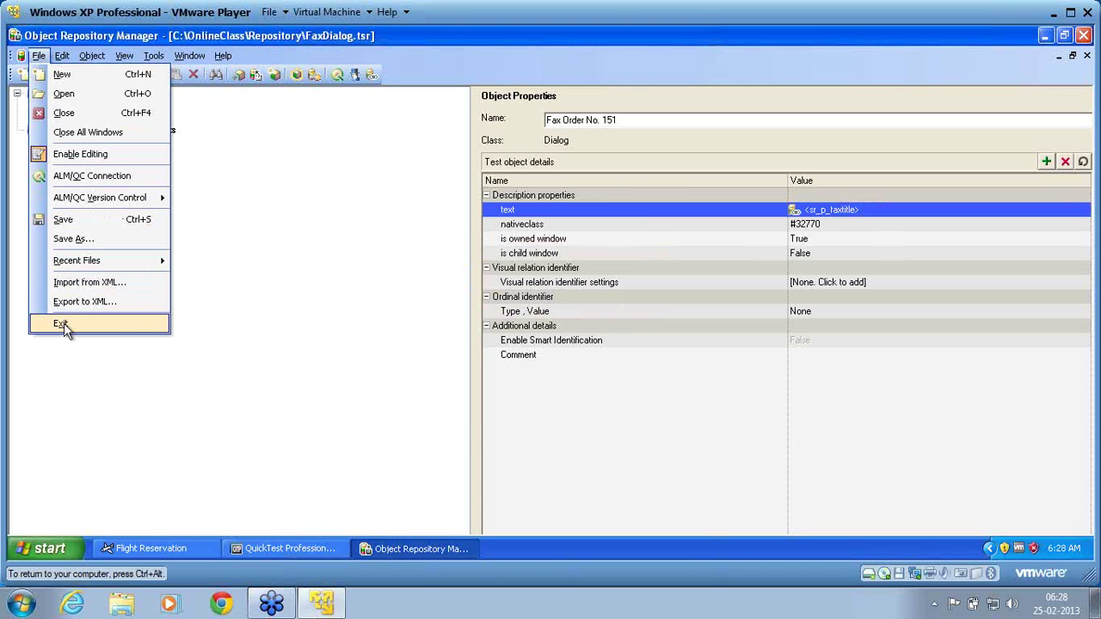